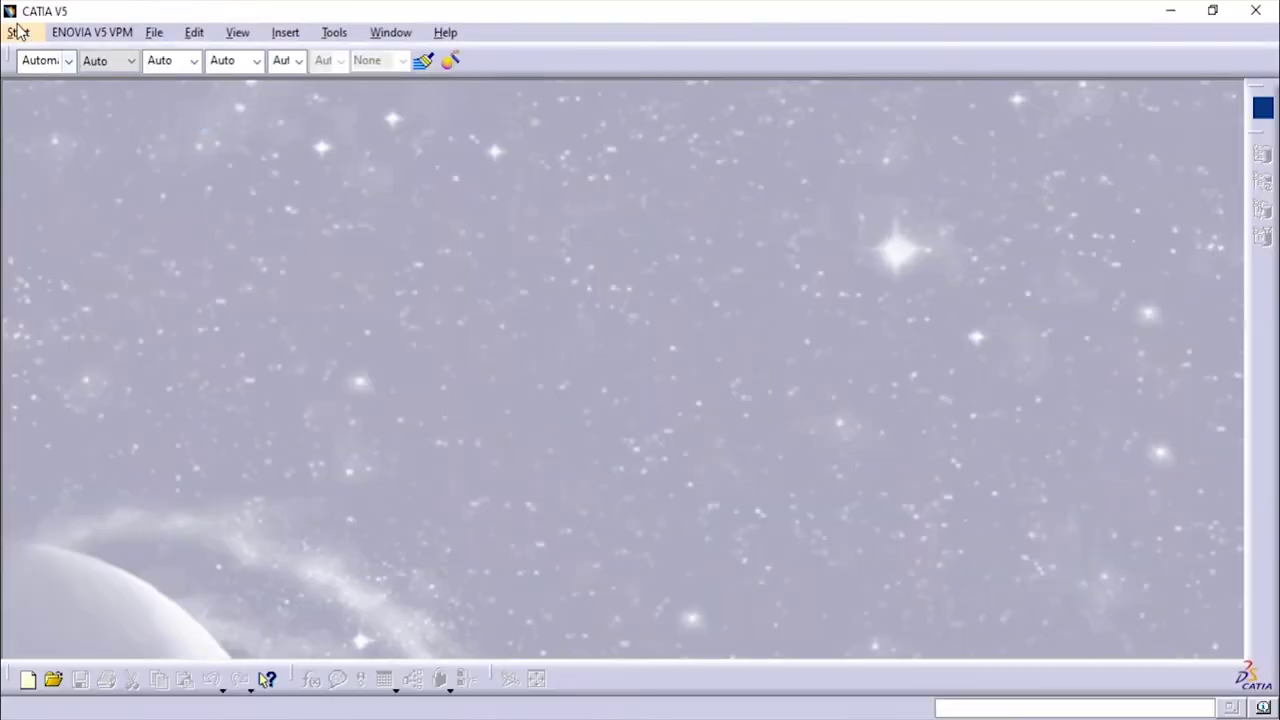
Create a new Part Design part named Screw-Spindle with hybrid design enabled
click(18, 32)
mouse_move(52, 88)
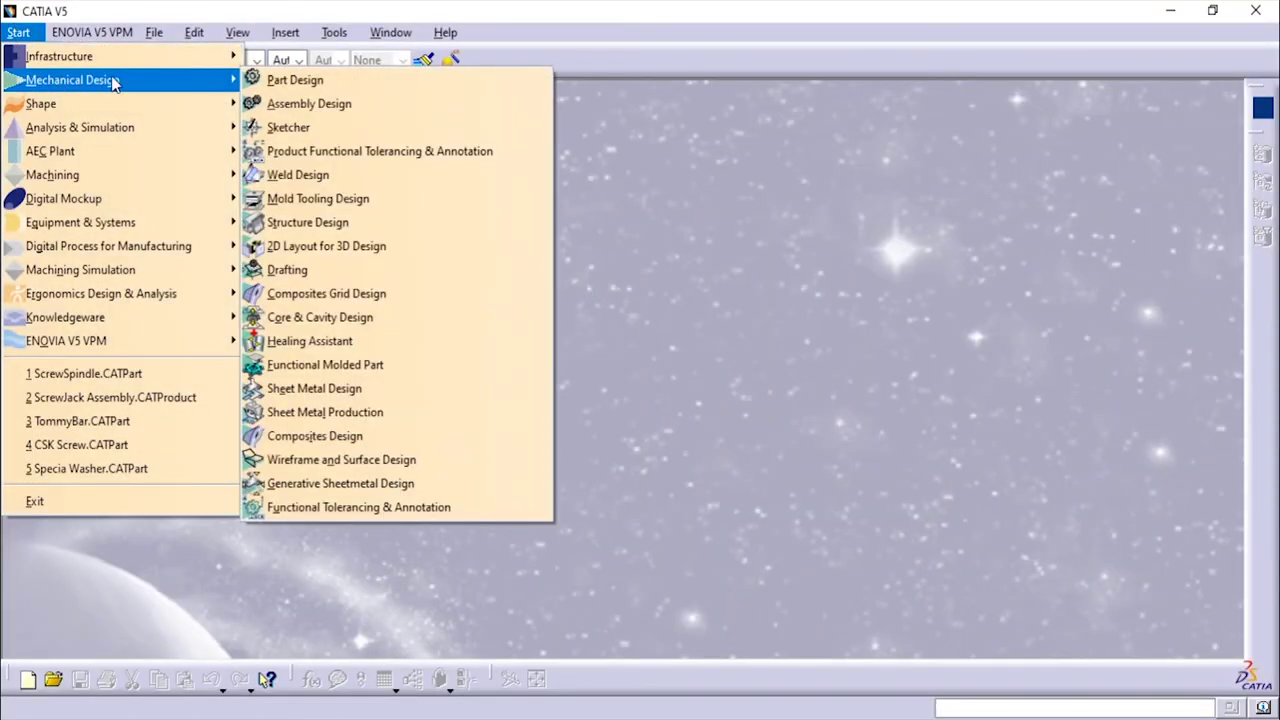
click(404, 69)
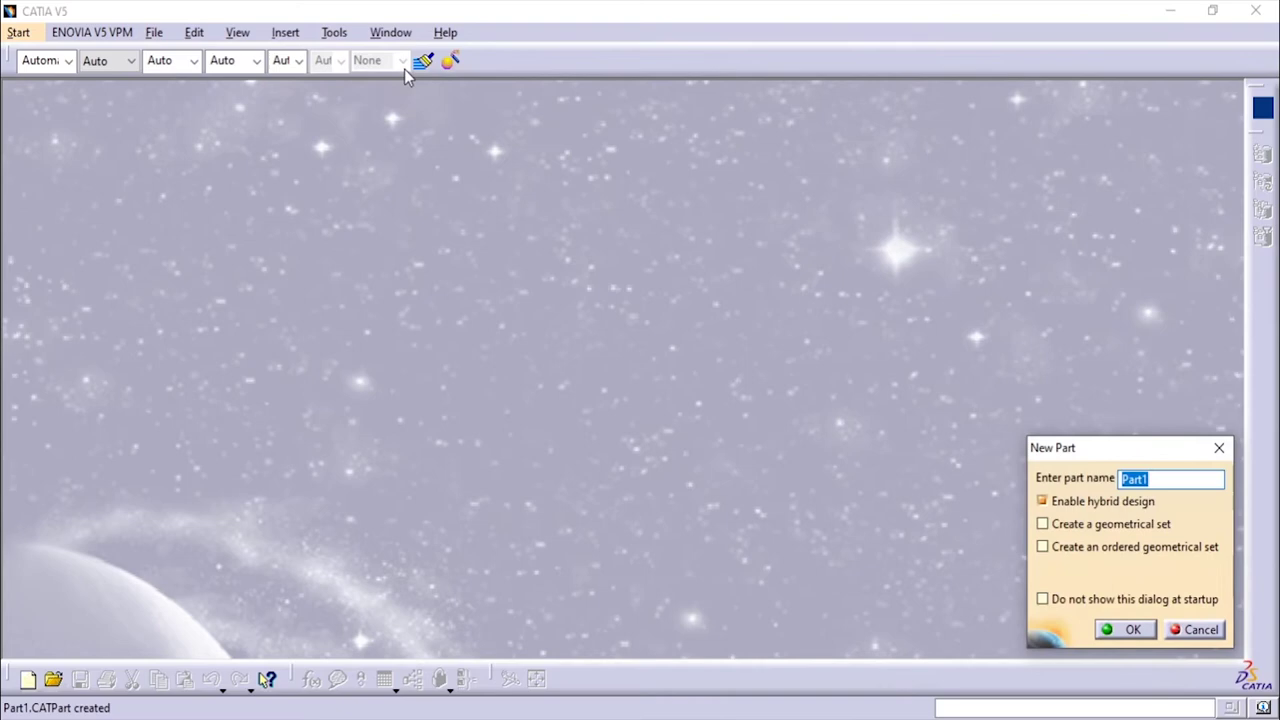
text(Screw-Spindle)
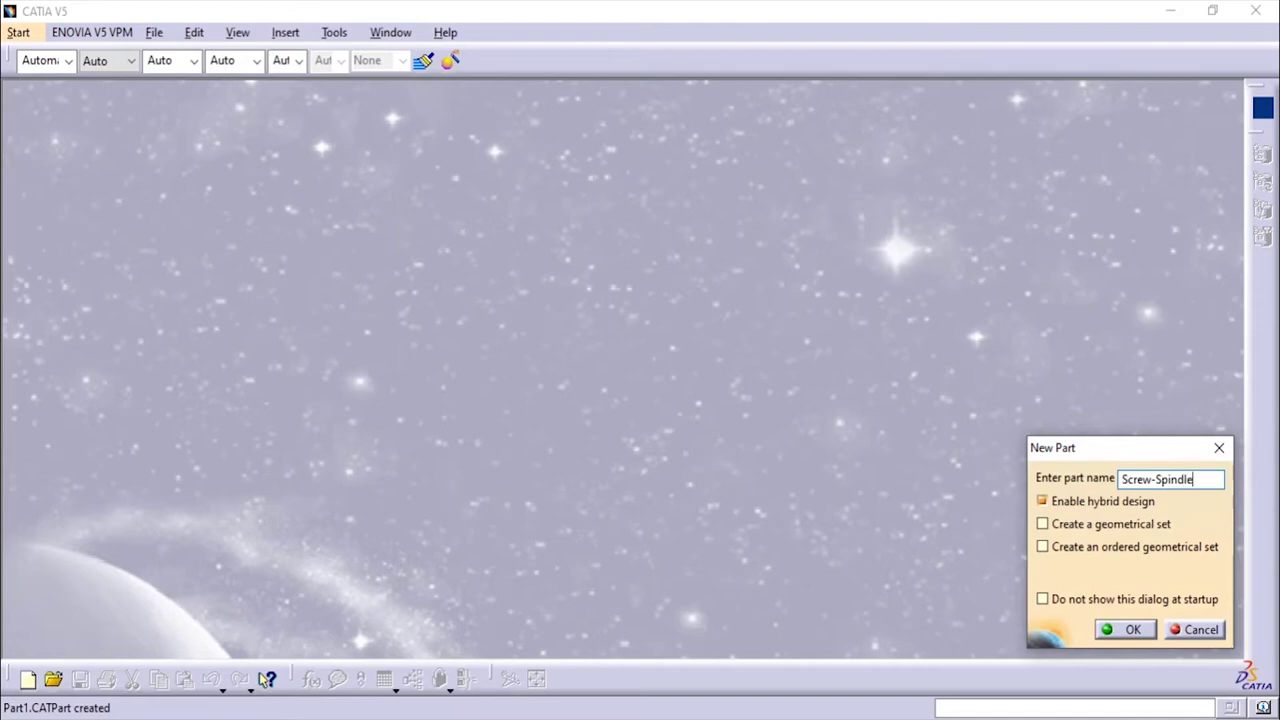
key(Return)
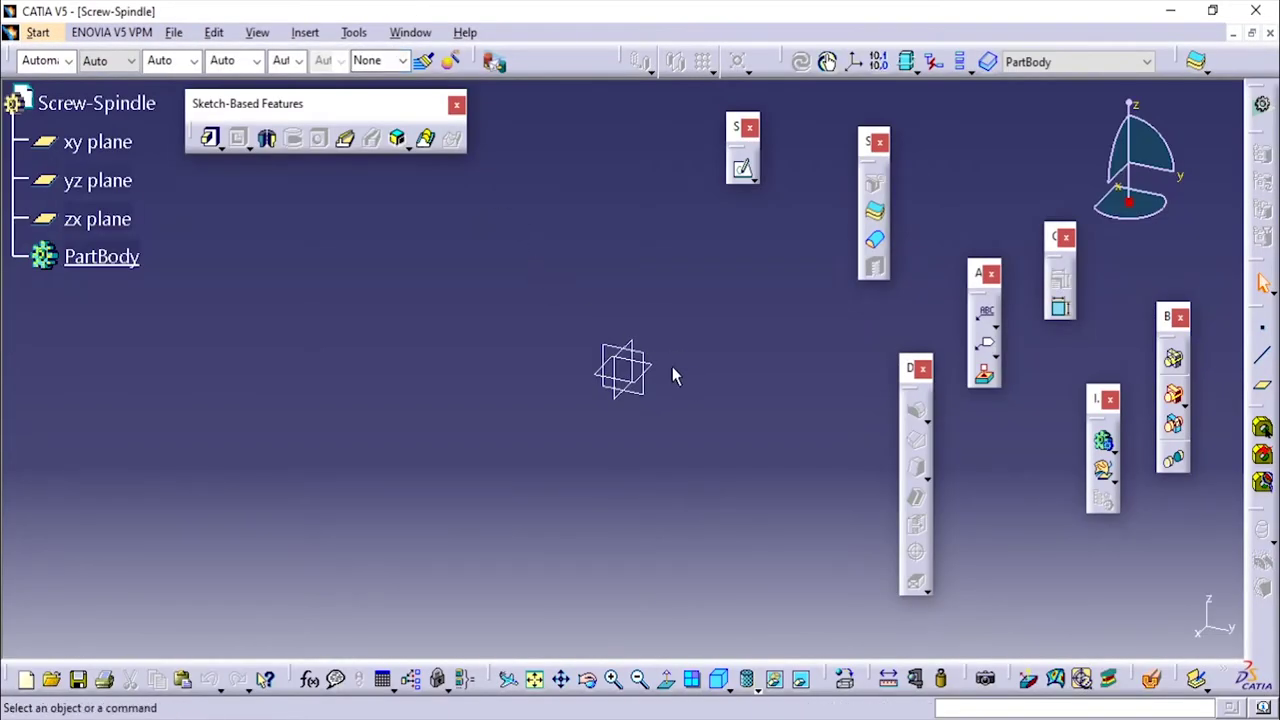
Start a sketch on the yz plane
click(630, 354)
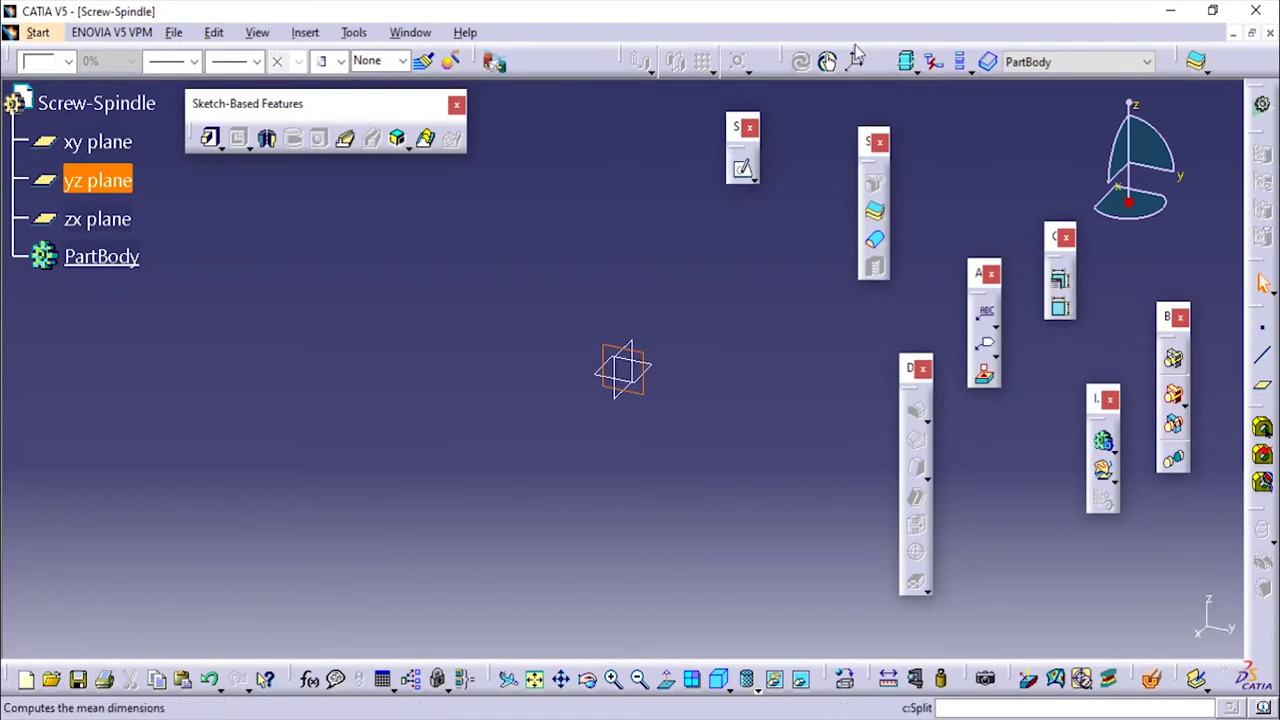
click(305, 32)
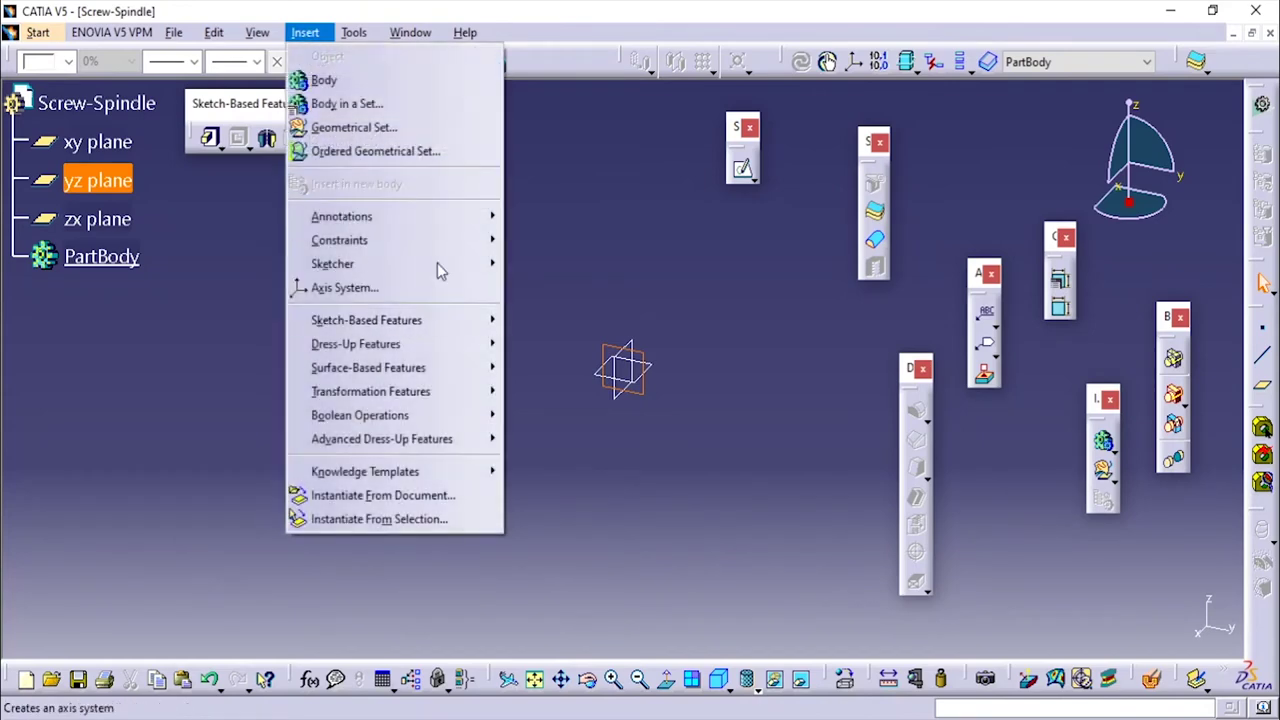
mouse_move(432, 242)
mouse_move(440, 264)
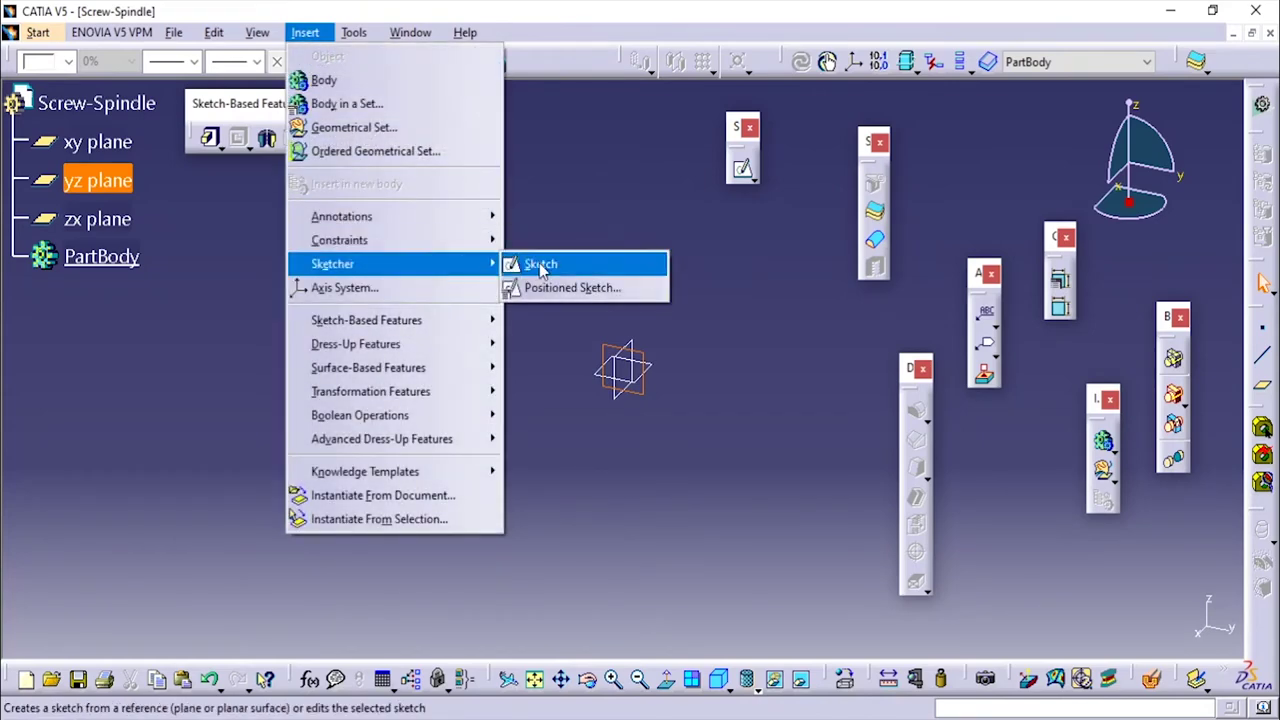
click(537, 264)
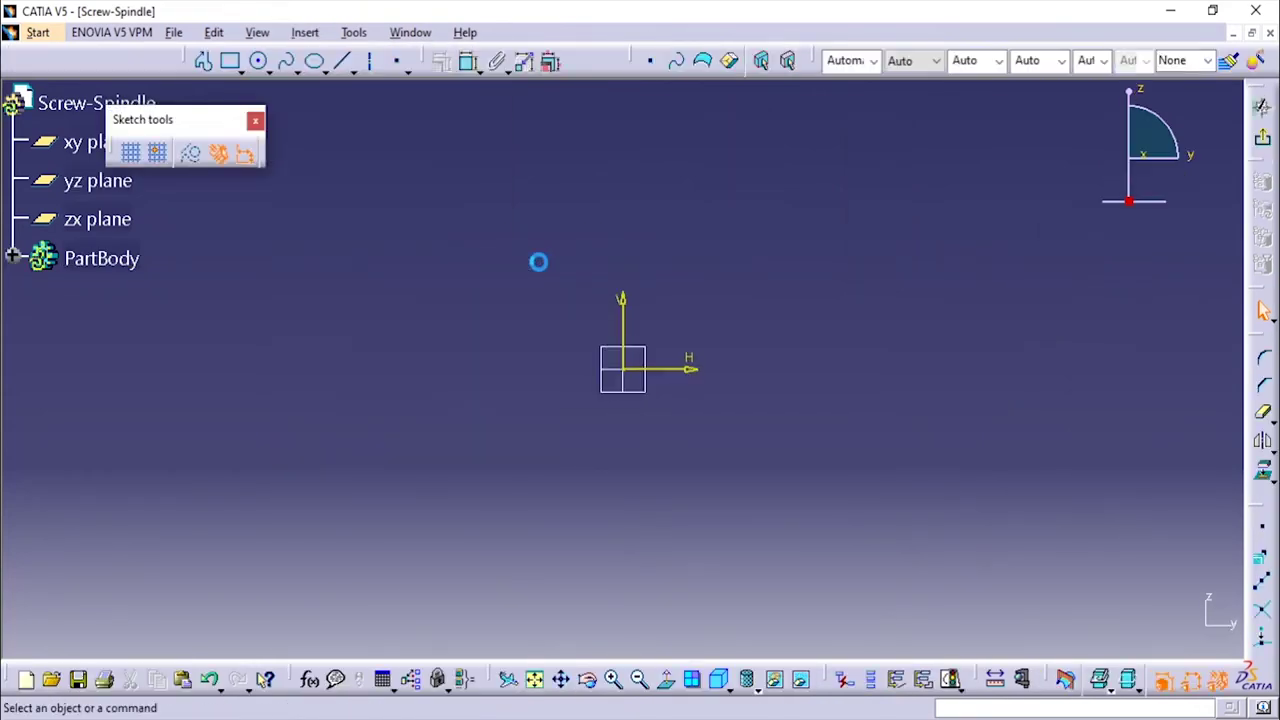
Draw a 240 mm vertical line upward from the sketch origin for the spindle's full length
click(343, 62)
click(343, 64)
click(343, 62)
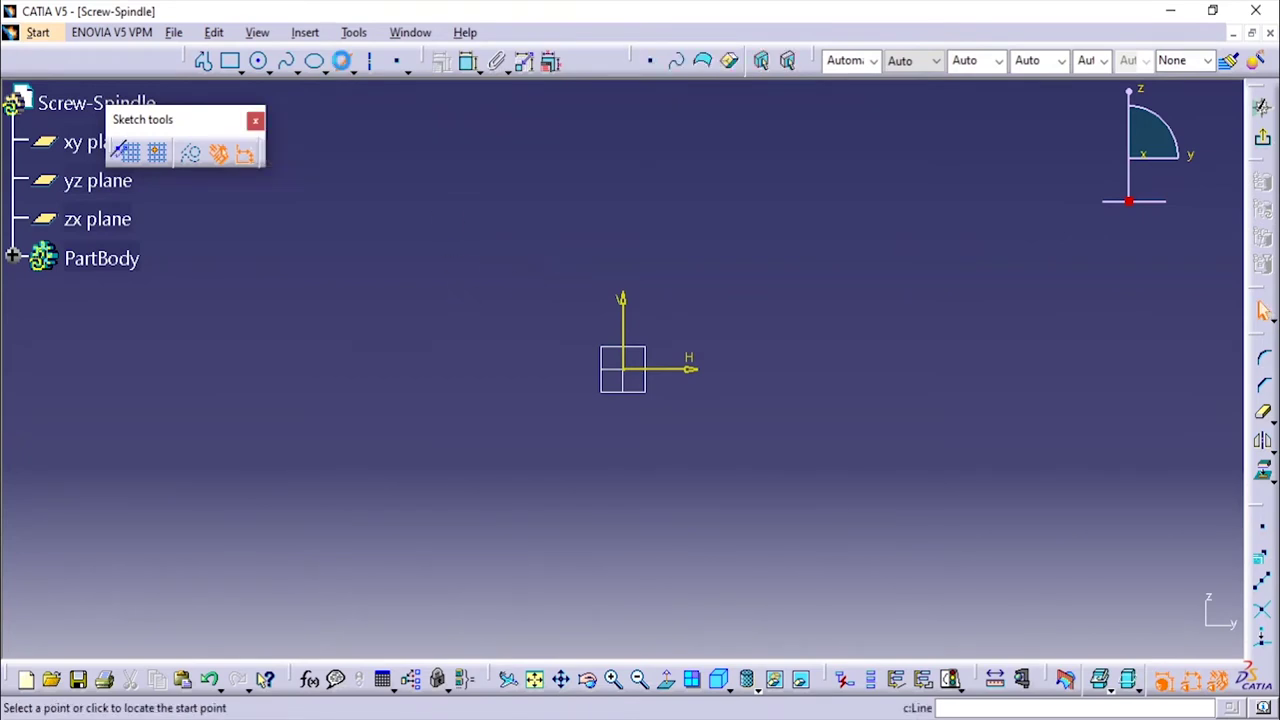
middle_drag(638, 356, 603, 531)
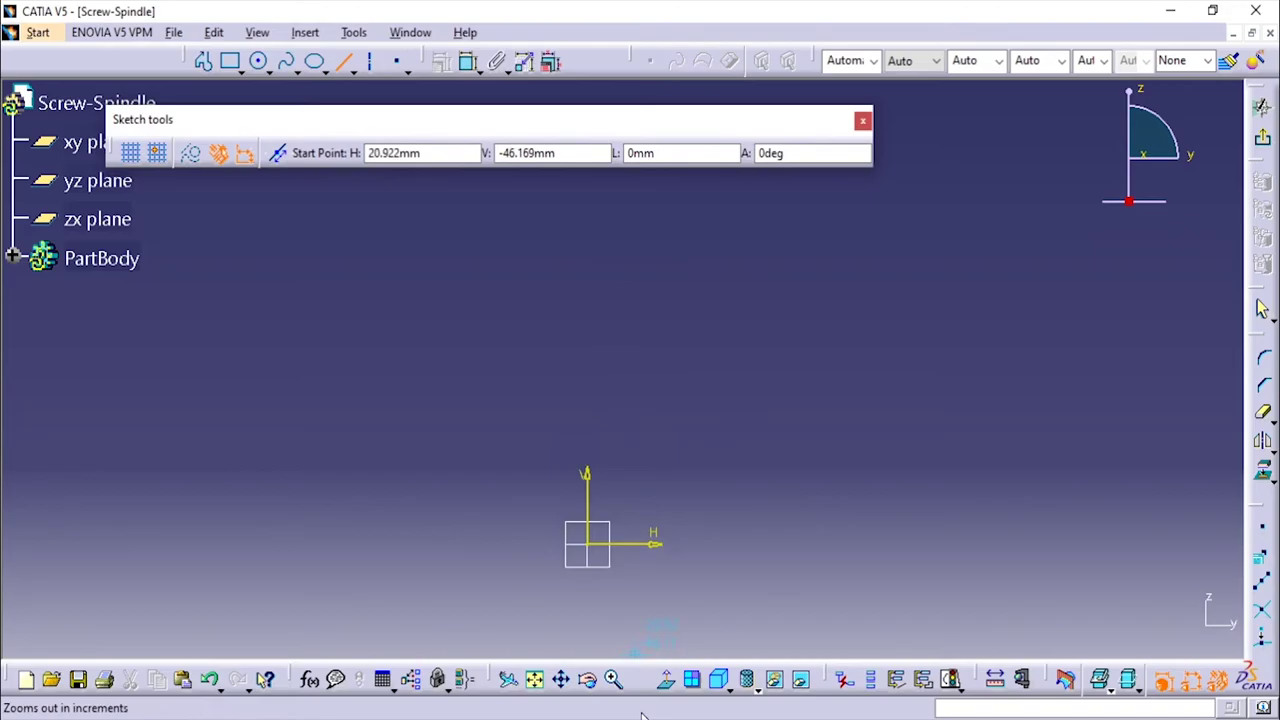
key(alt+Tab)
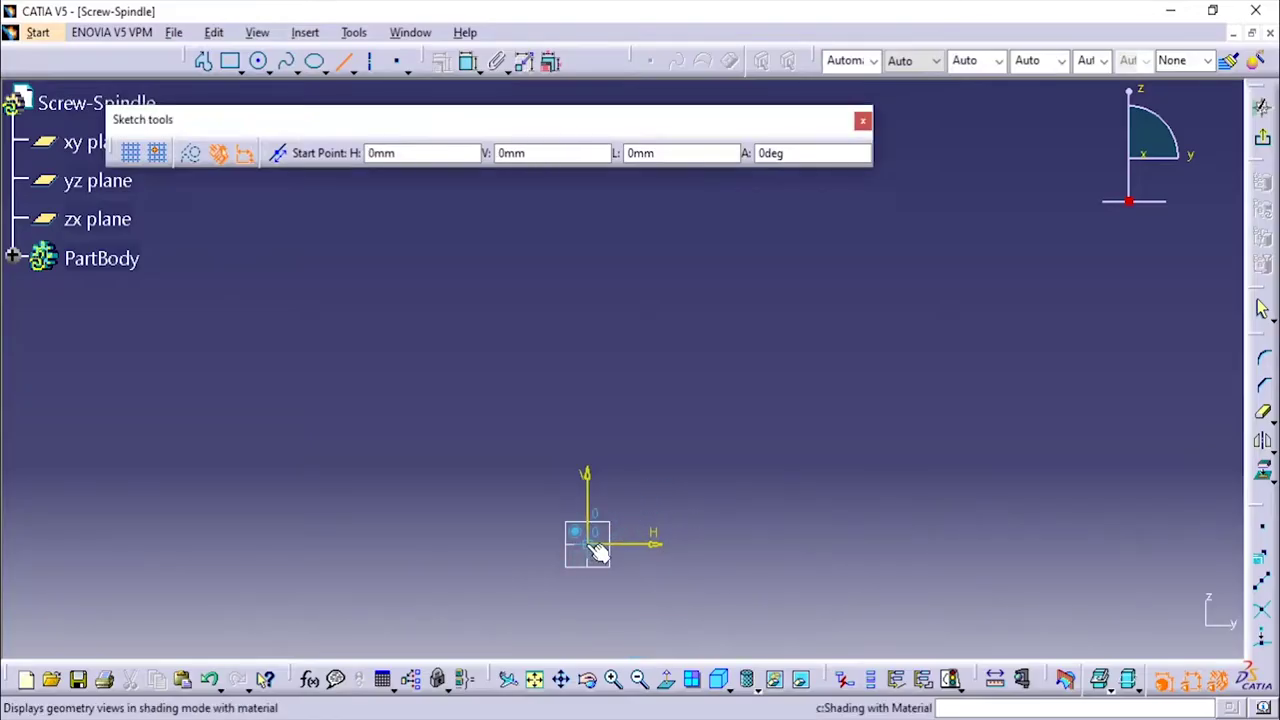
click(595, 543)
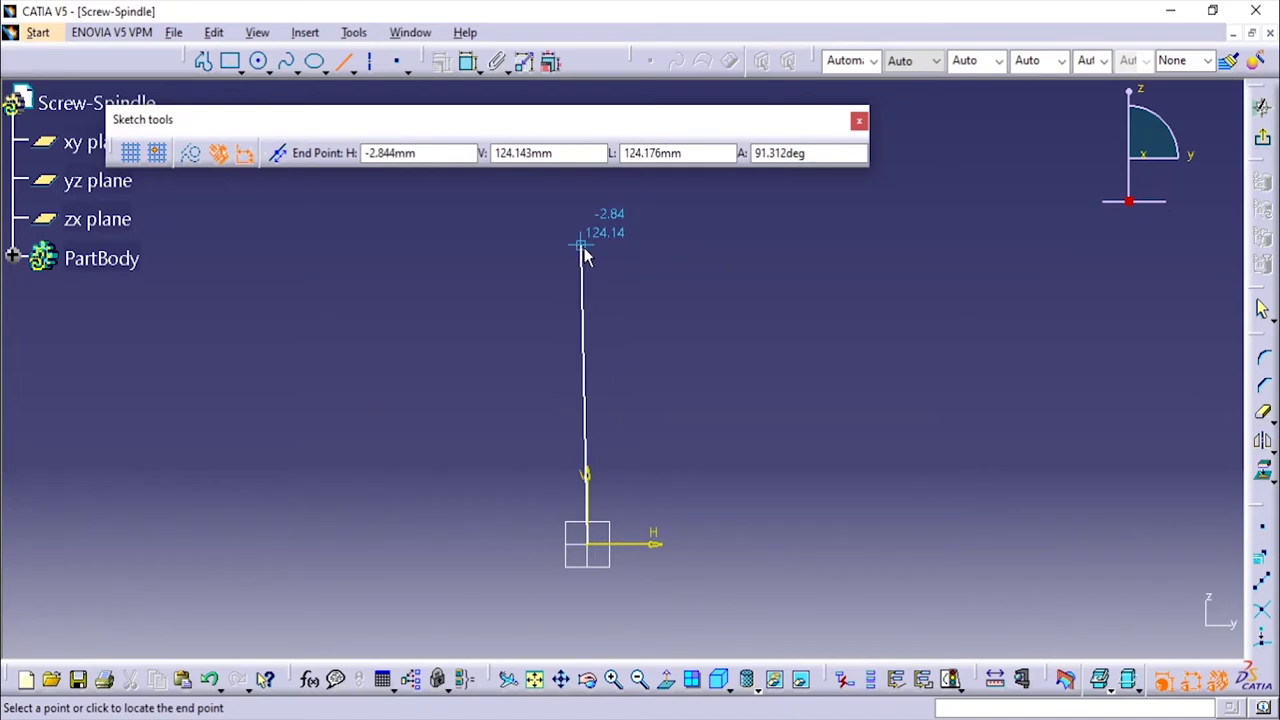
key(Tab)
key(Tab)
key(Tab)
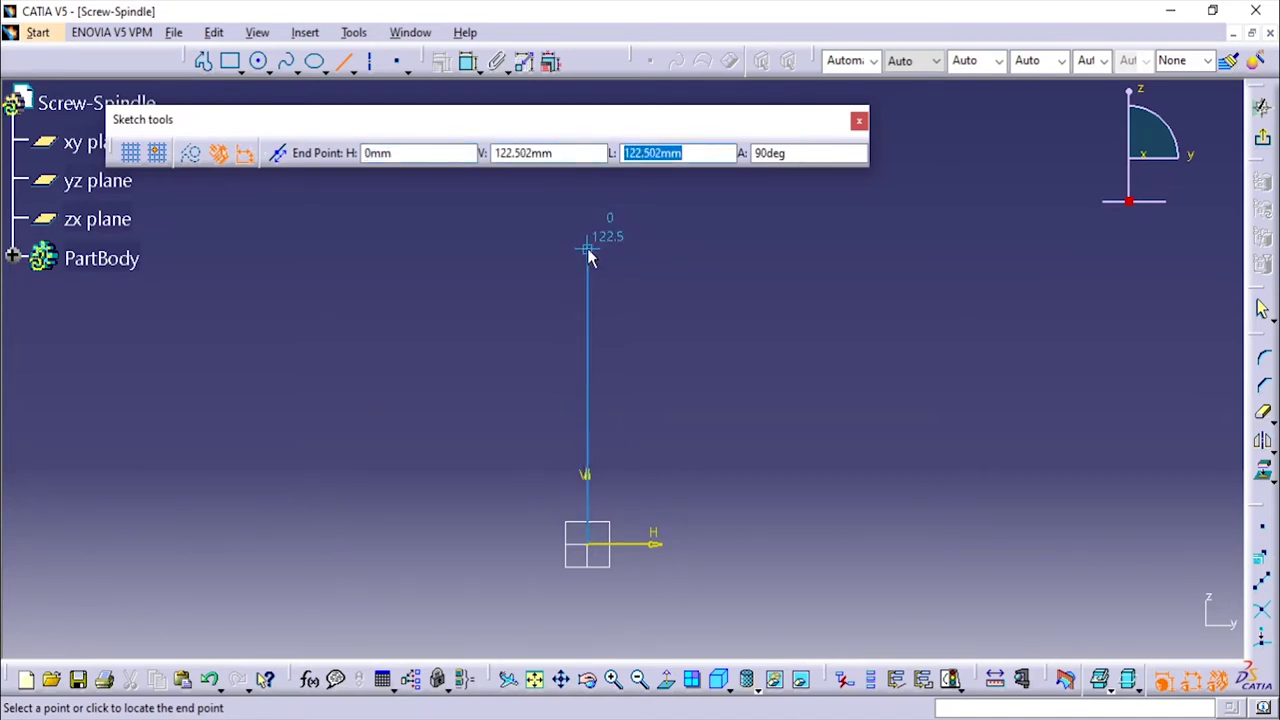
text(240)
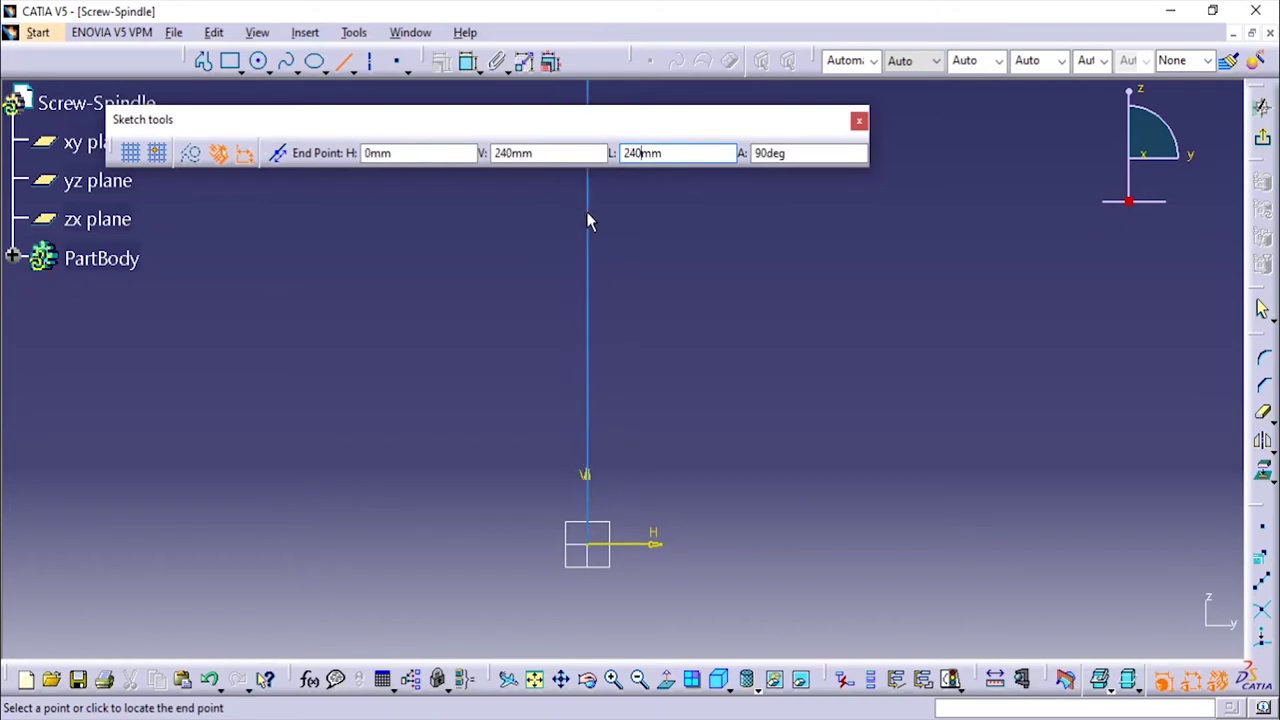
click(589, 211)
Draw an 11 mm horizontal line outward from the upper end of the 240 mm line
middle_drag(640, 253, 635, 689)
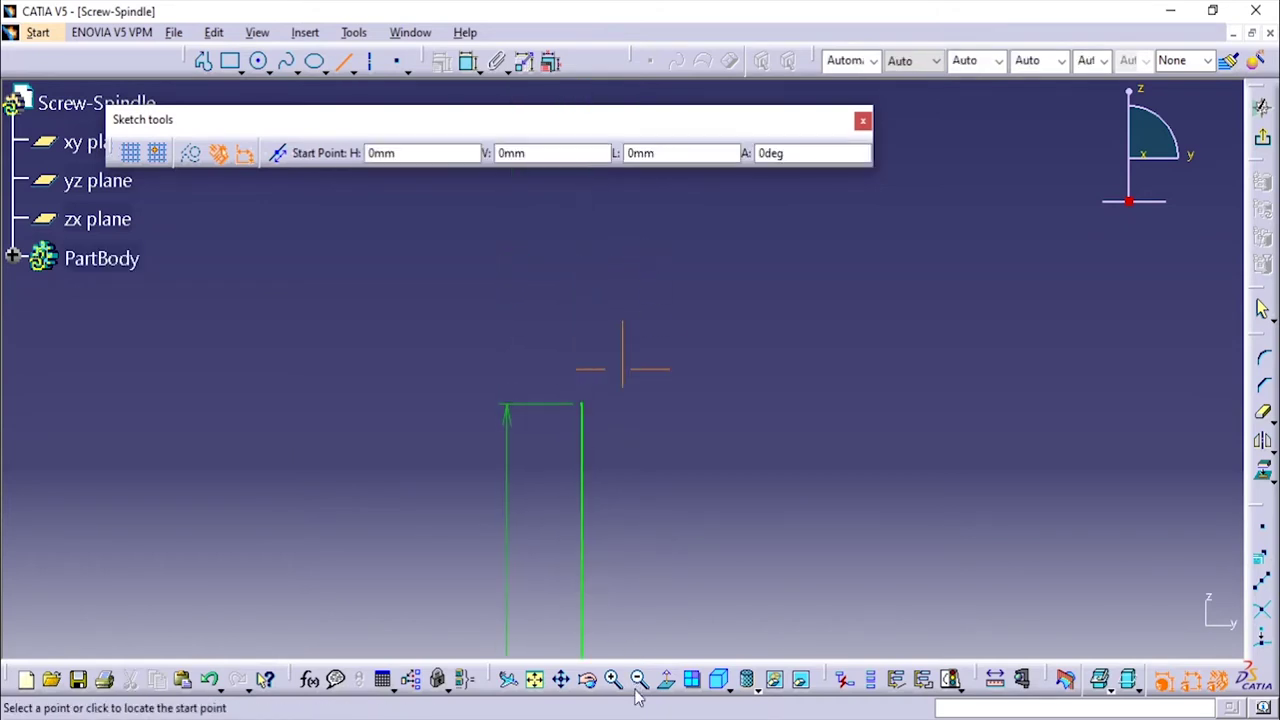
click(588, 407)
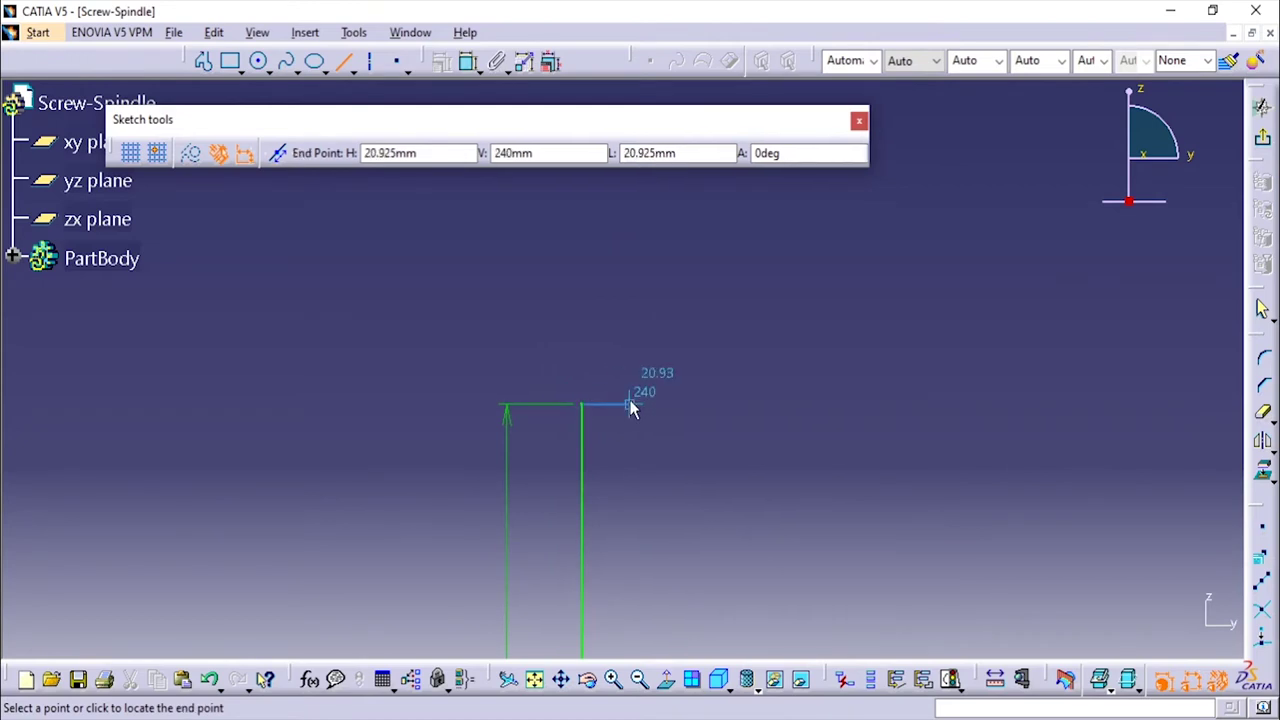
key(Tab)
key(Tab)
text(1)
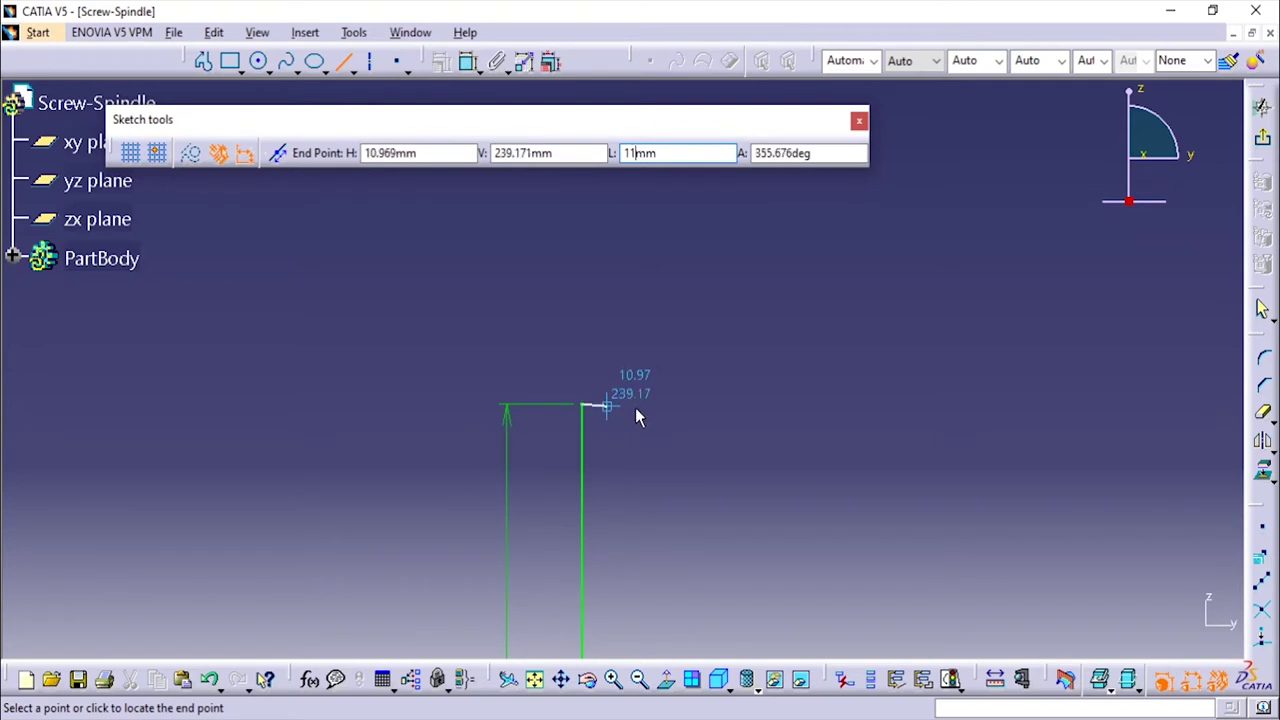
click(645, 403)
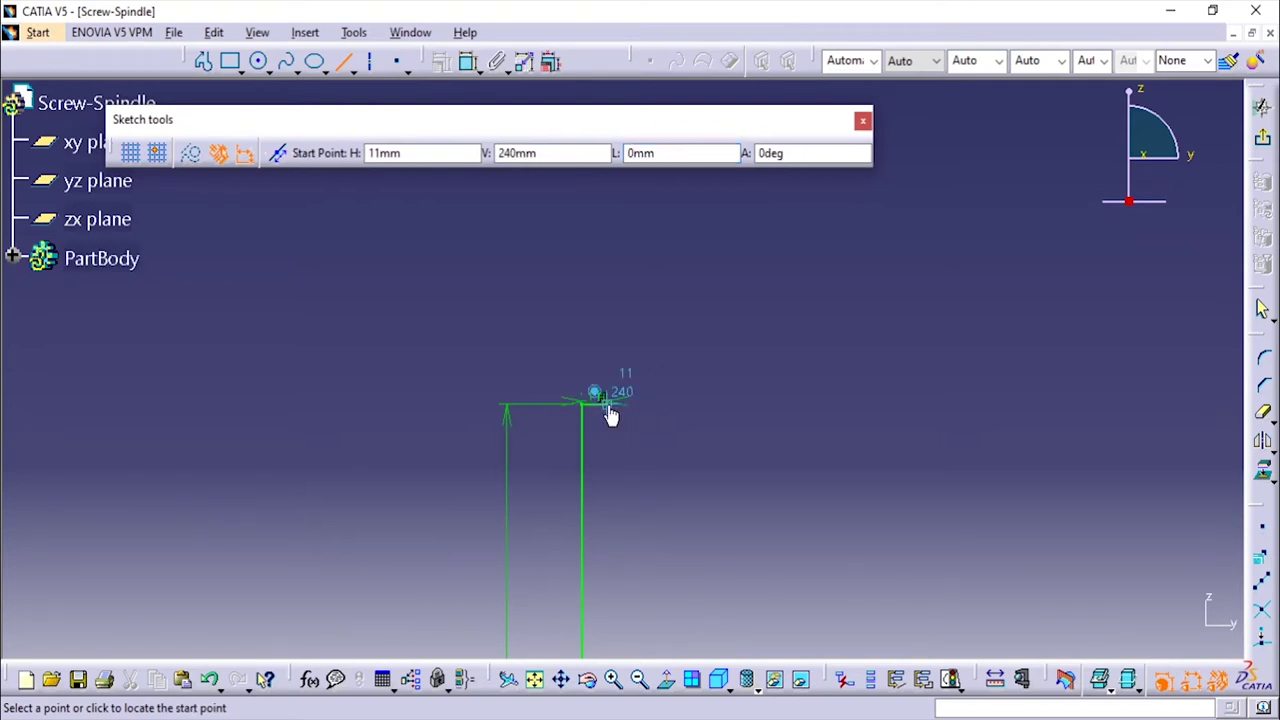
Check the reference drawing and draw a 13 mm vertical line down from the outer end of the 11 mm line
click(608, 418)
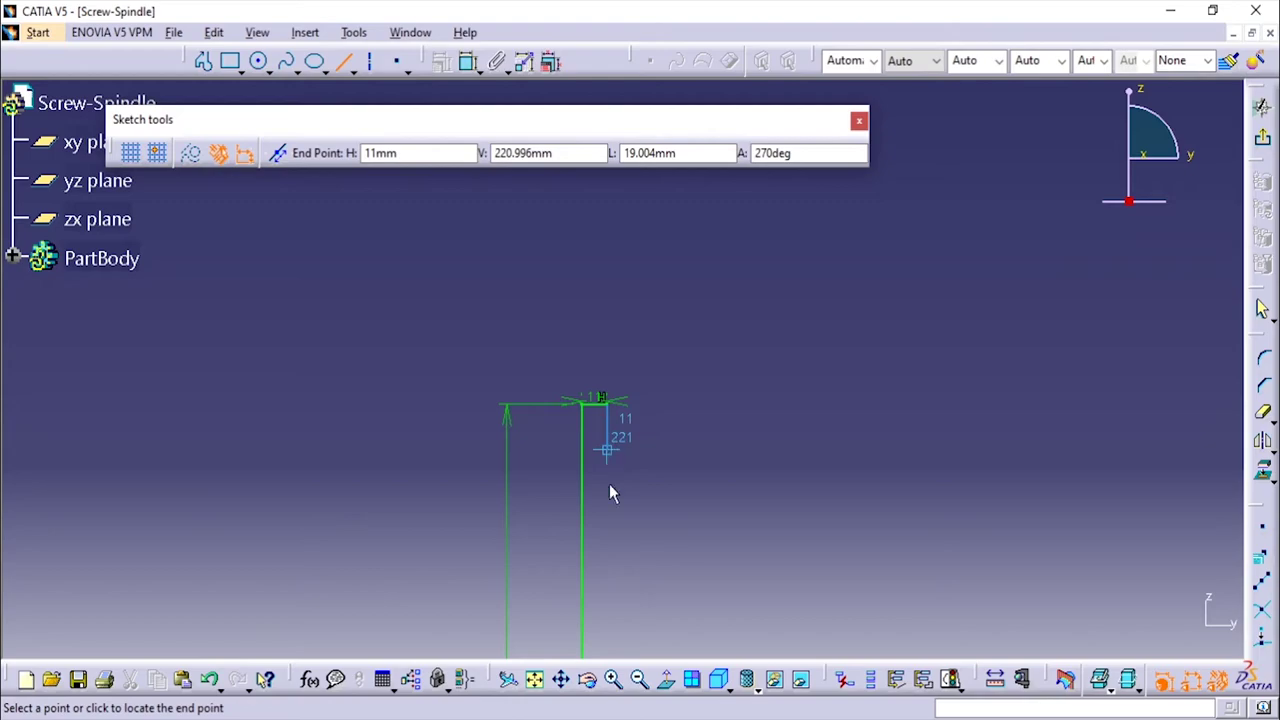
key(alt+Tab)
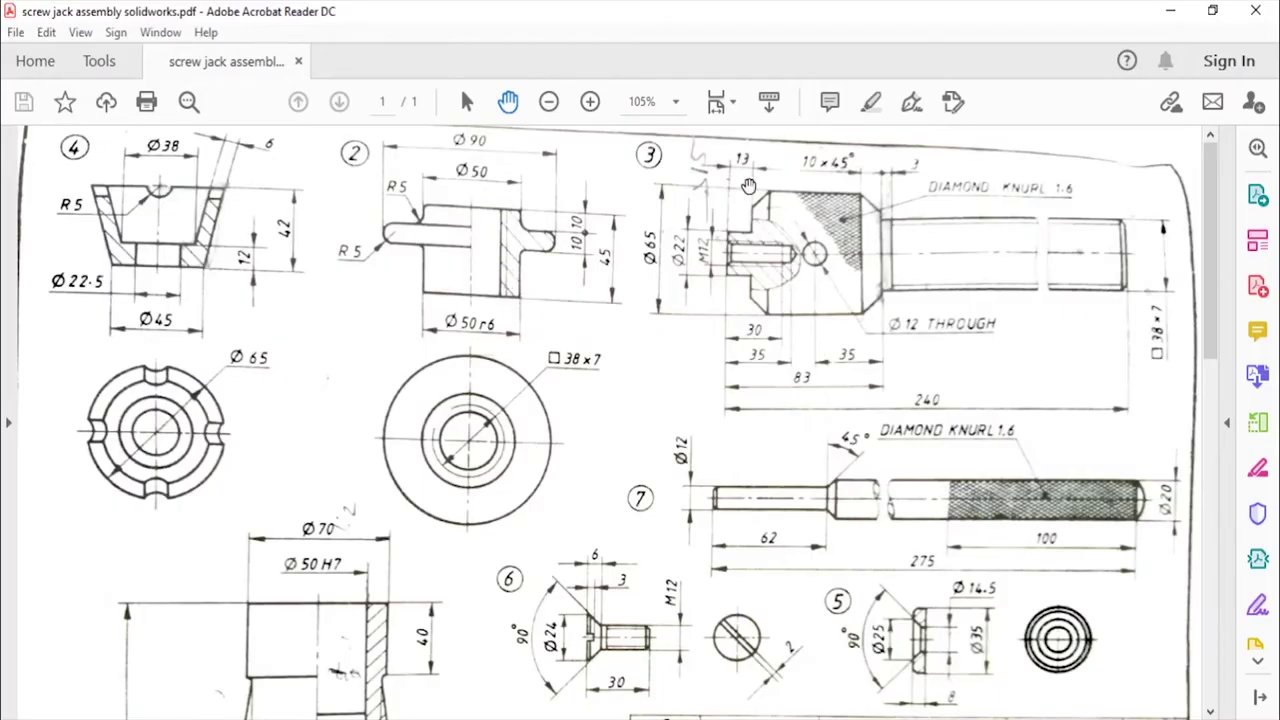
key(alt+Tab)
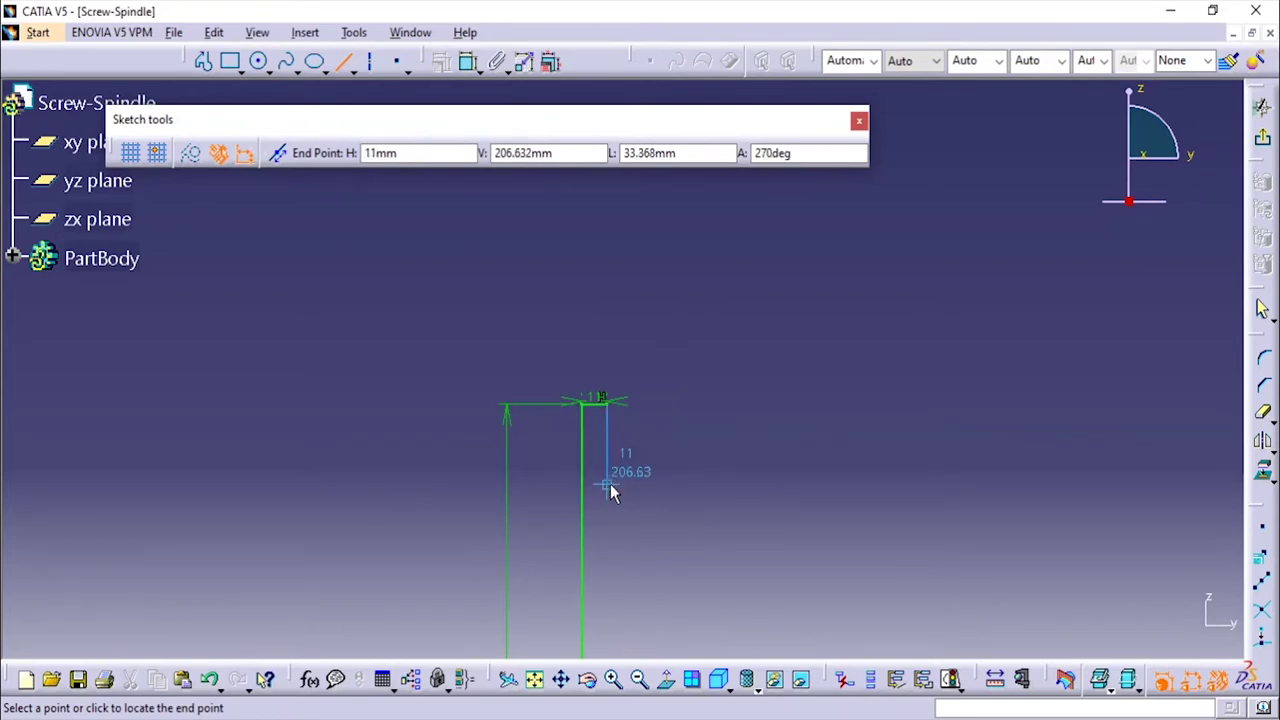
key(Tab)
key(Tab)
text(13)
key(Return)
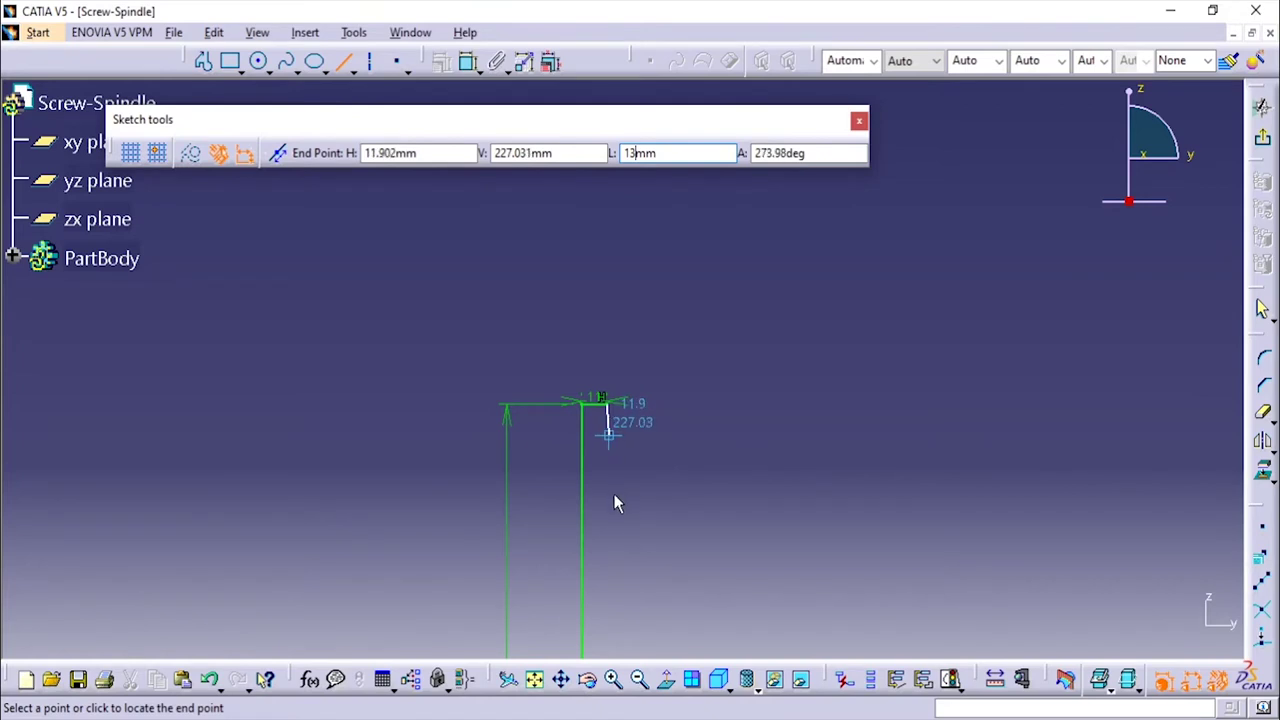
click(610, 510)
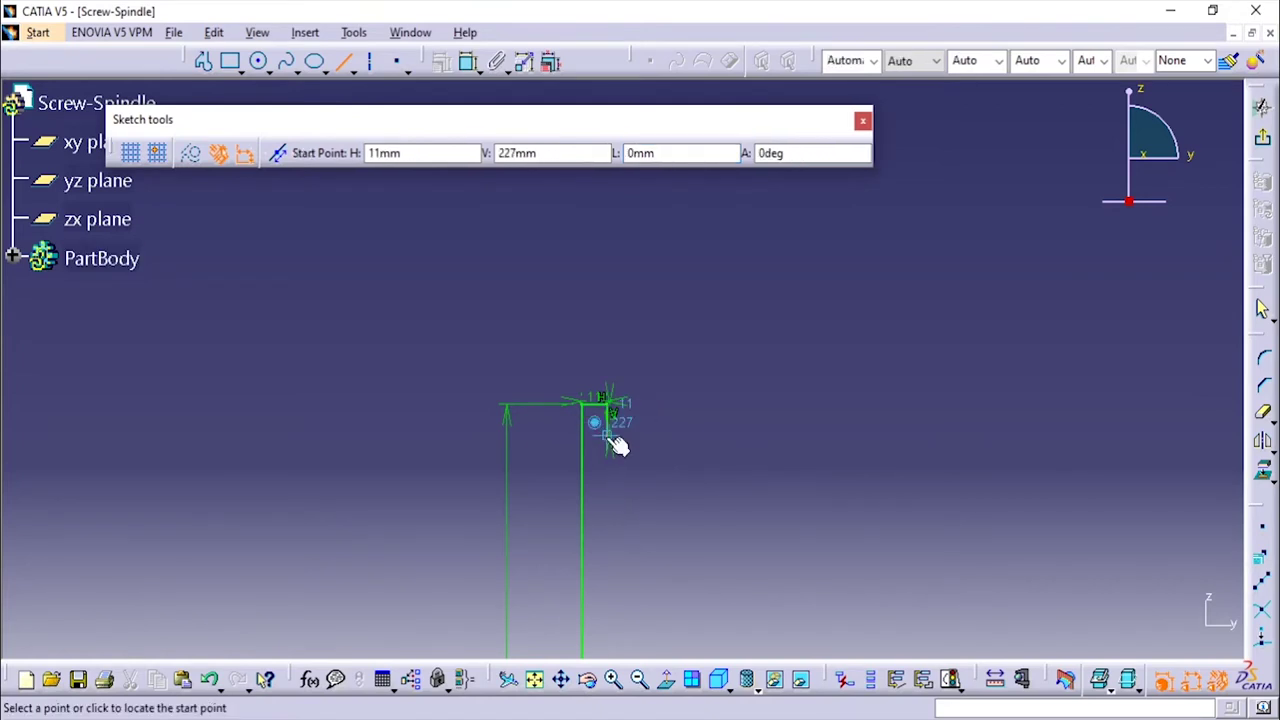
Draw a horizontal line about 28 mm outward from the 13 mm line, and a near-vertical line down to about H 36, V 164 mm
click(671, 433)
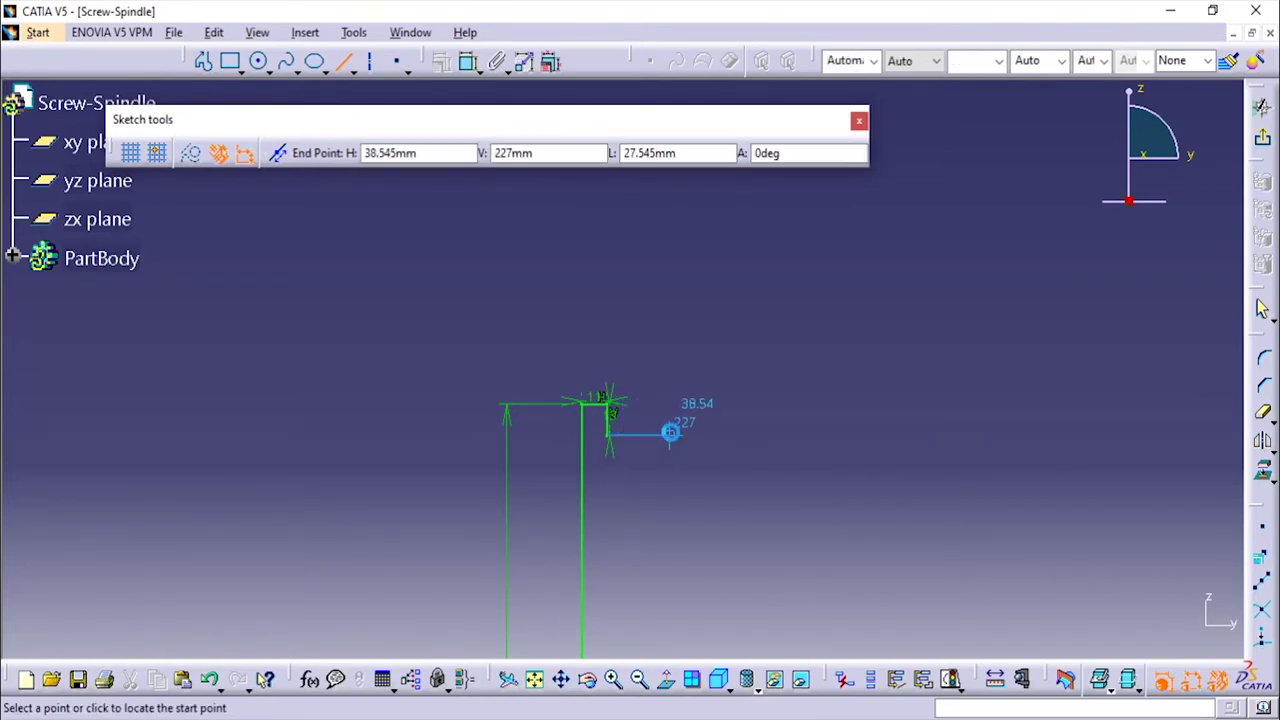
click(670, 434)
middle_drag(666, 545, 651, 266)
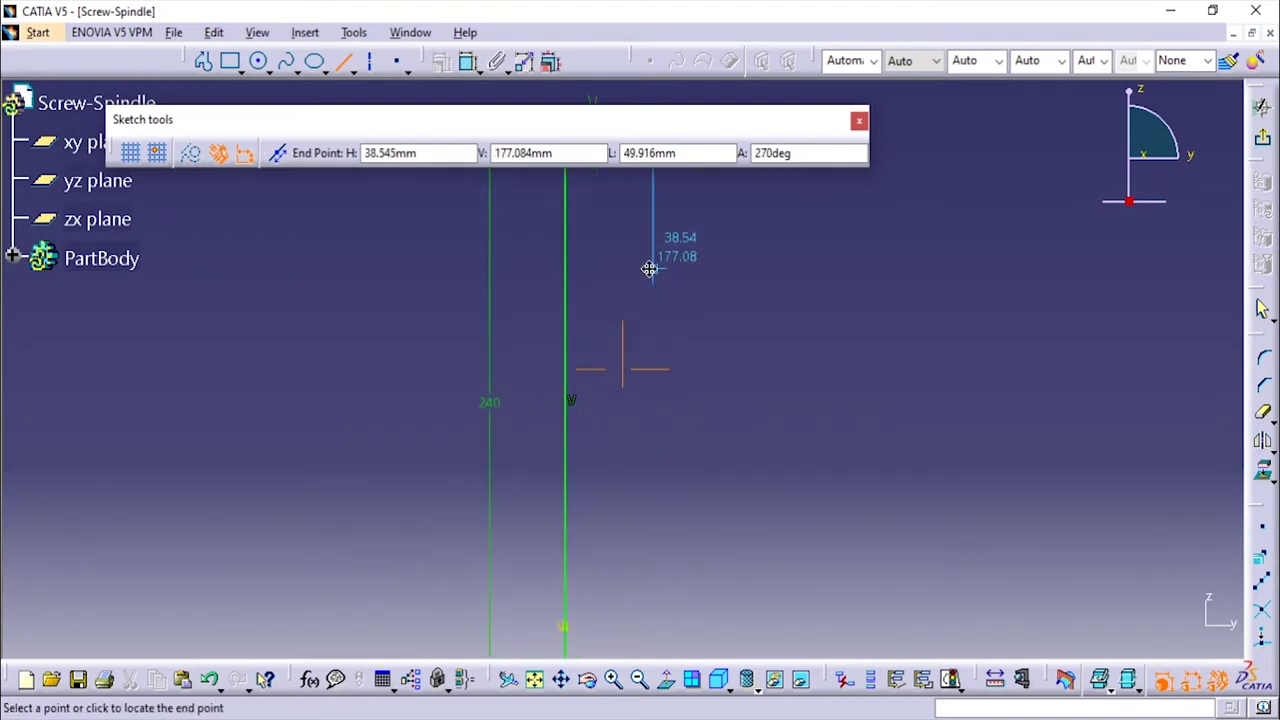
click(648, 297)
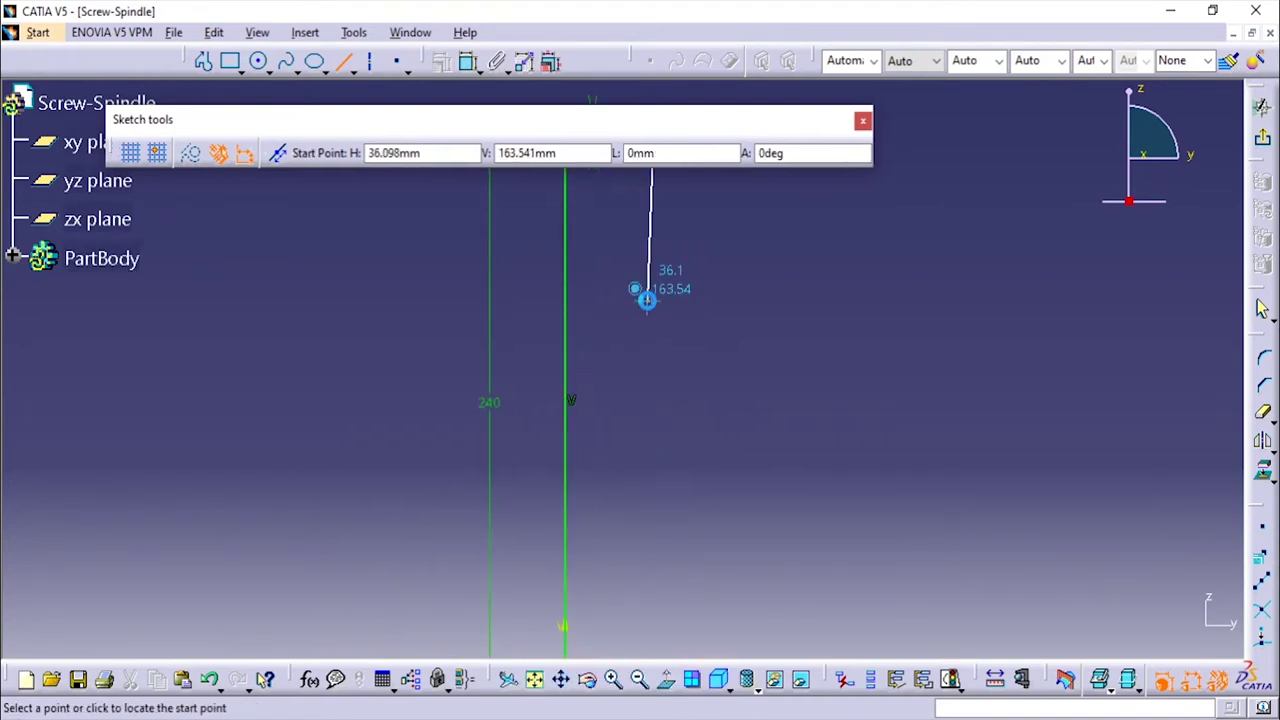
Finish the outline with an inward shoulder line, a vertical shank line to the horizontal axis, and a base line closing at the origin
click(649, 297)
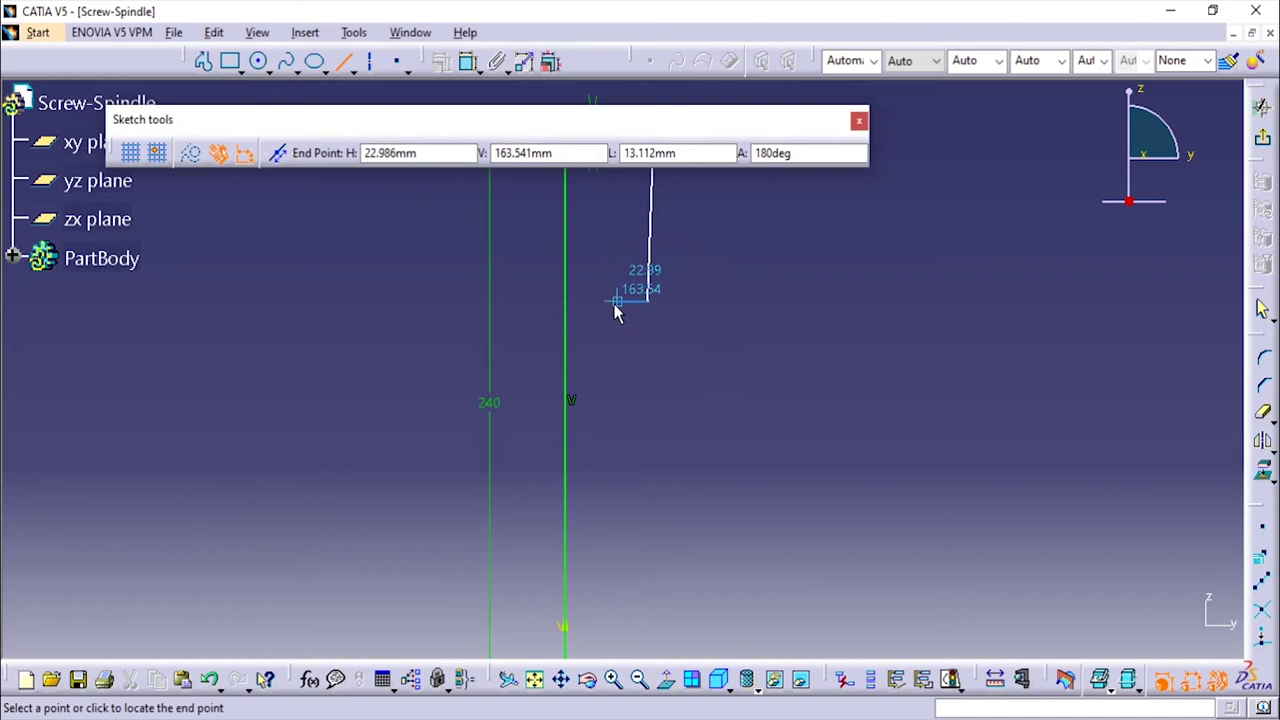
click(605, 304)
click(605, 303)
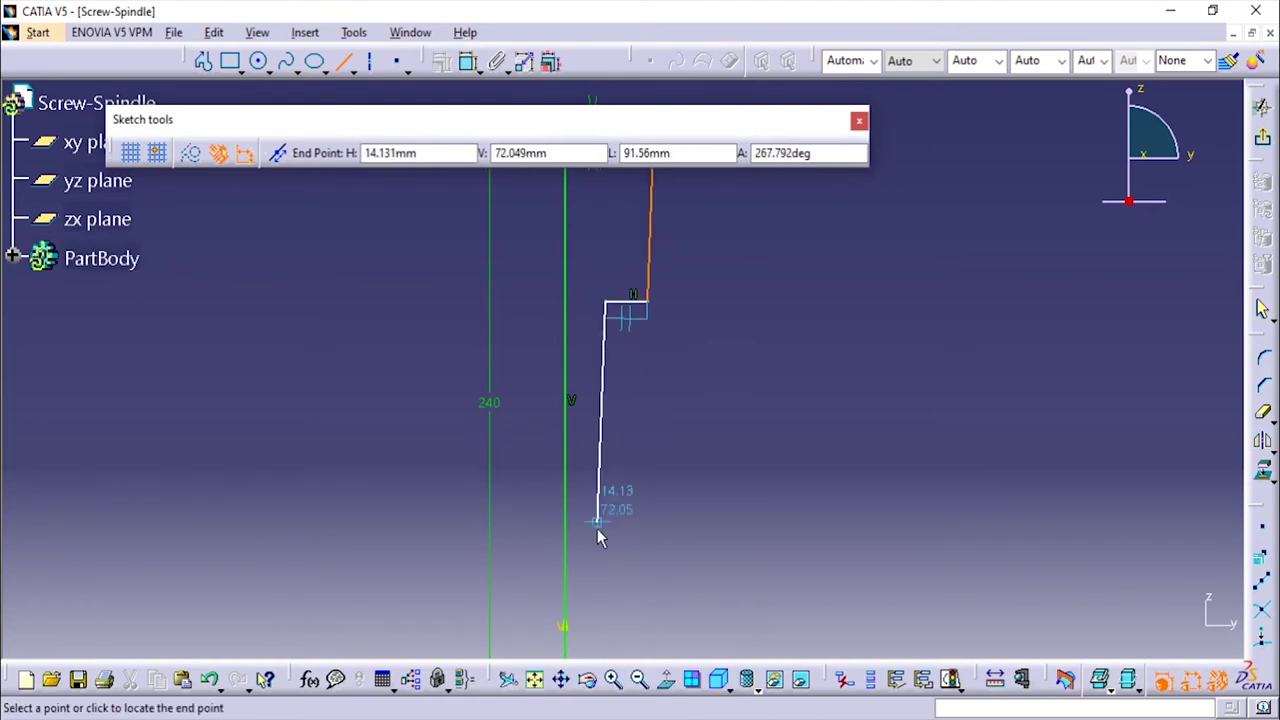
middle_drag(599, 531, 624, 308)
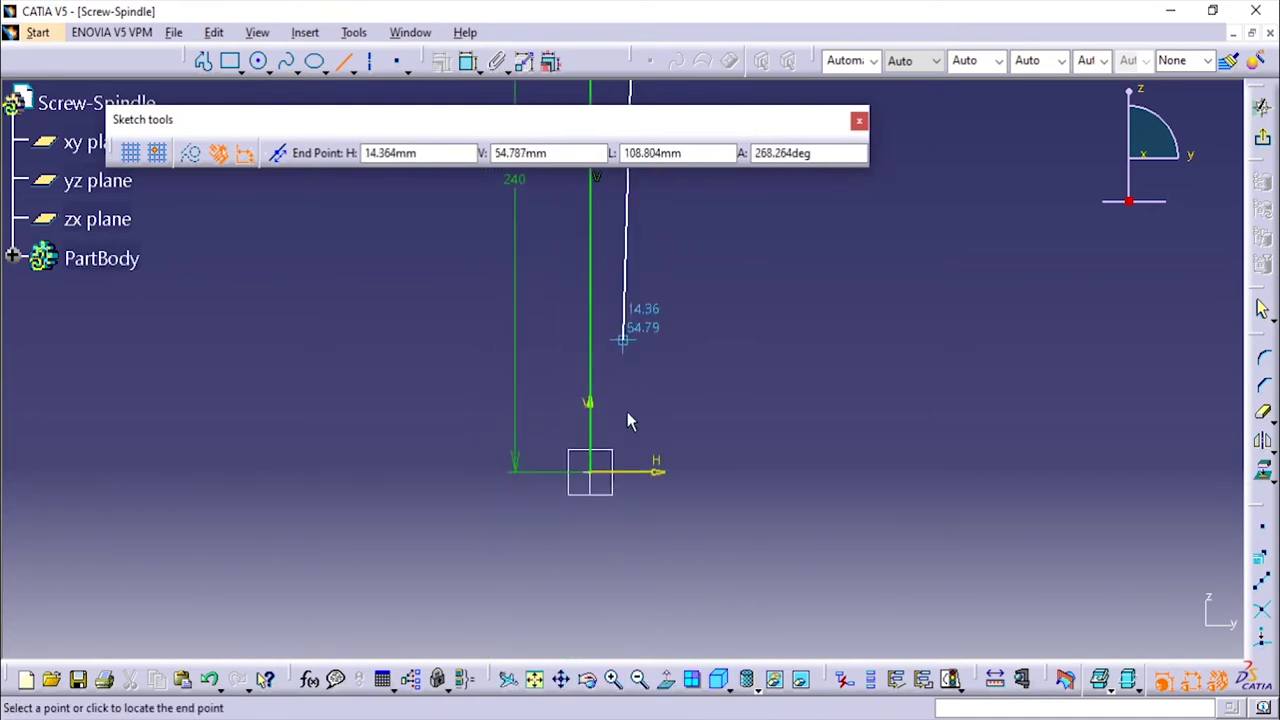
click(632, 472)
click(632, 472)
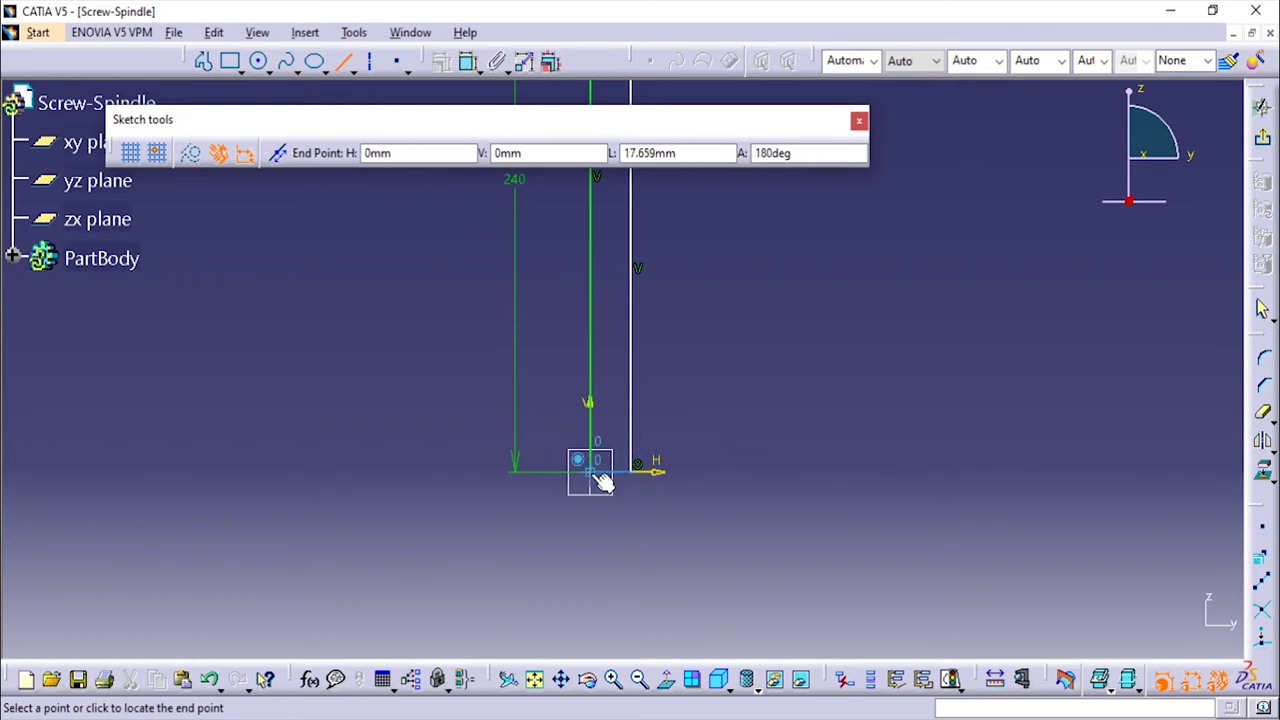
click(580, 459)
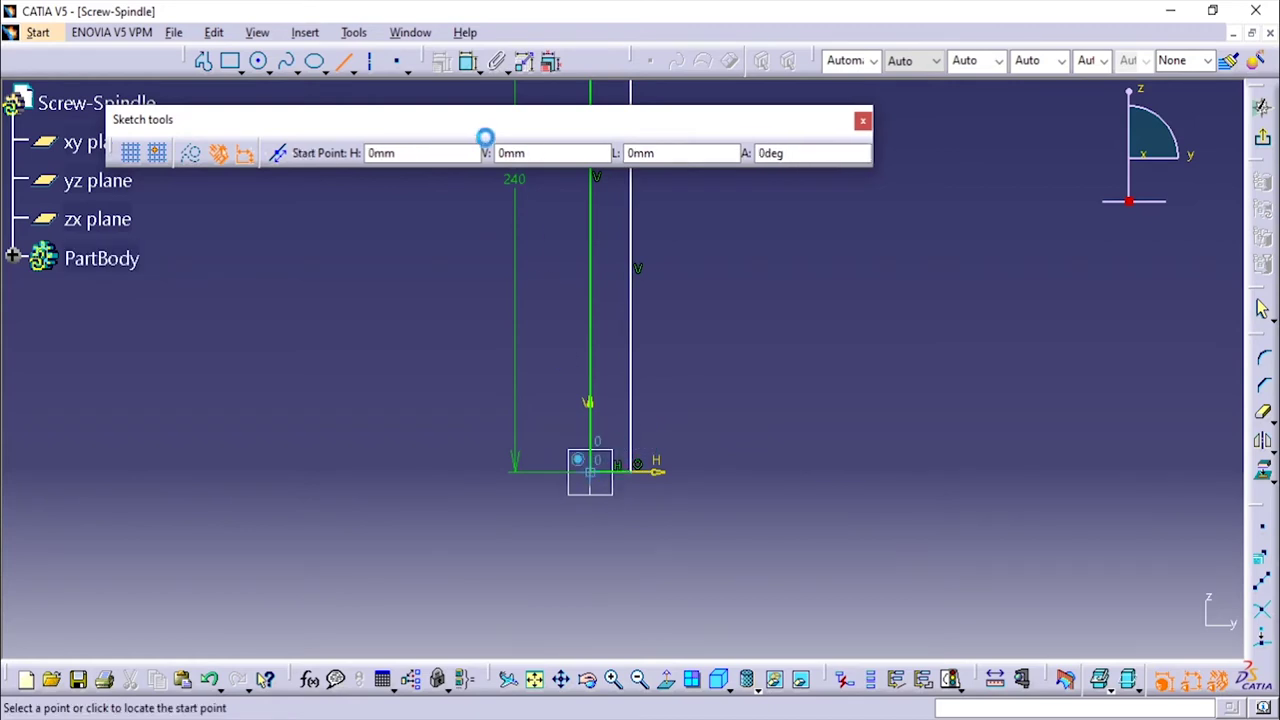
Dimension the base line at the origin and set its length to half the 38 mm screw diameter given in the reference drawing
click(469, 62)
click(621, 472)
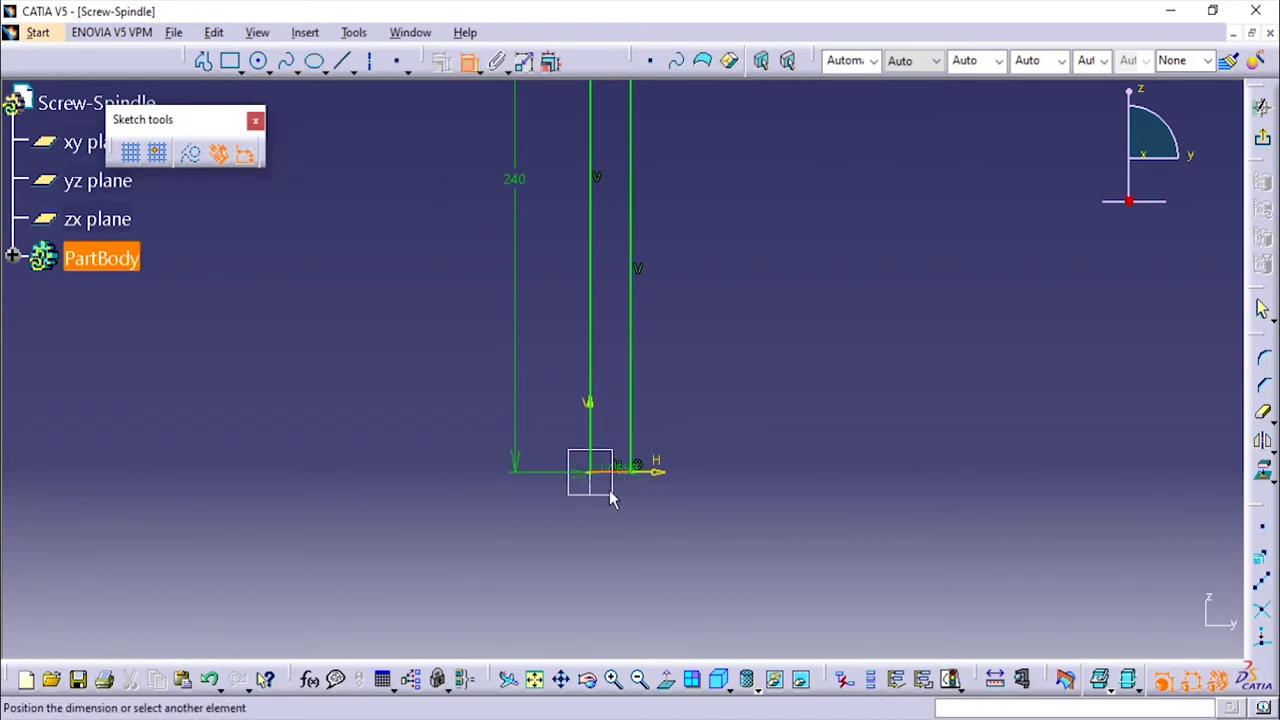
click(616, 540)
double_click(620, 545)
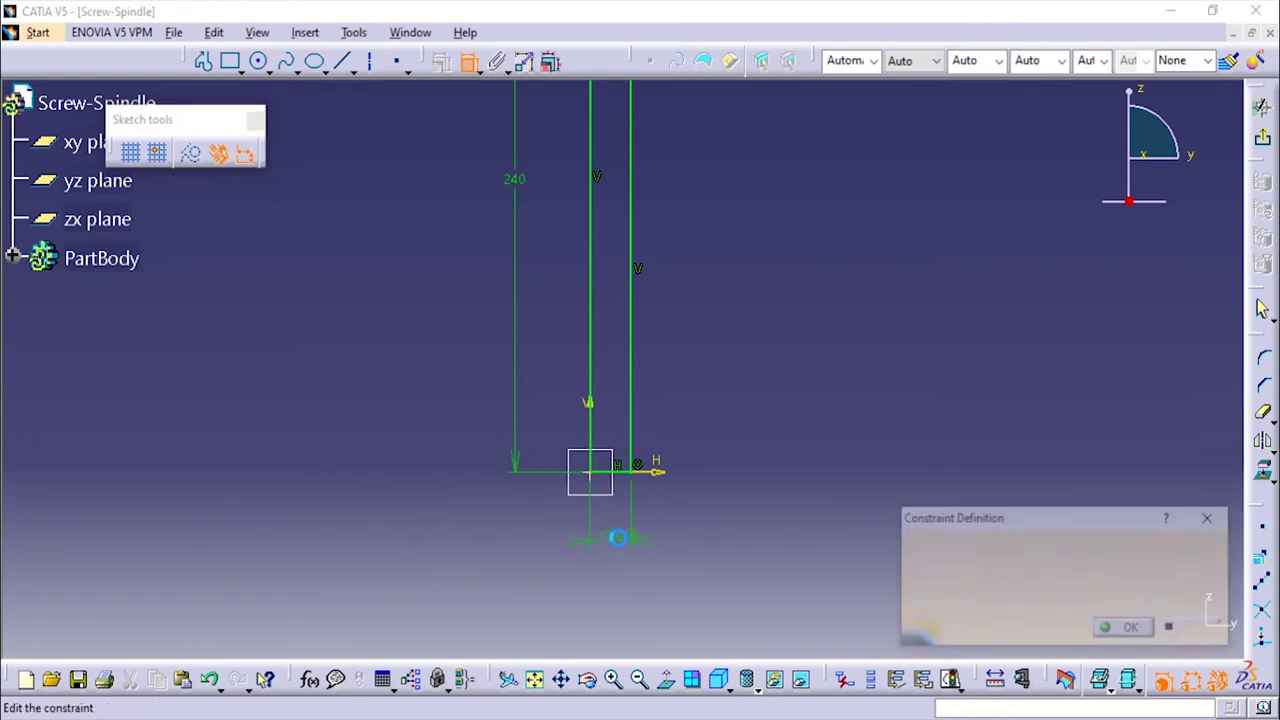
text(15)
key(Return)
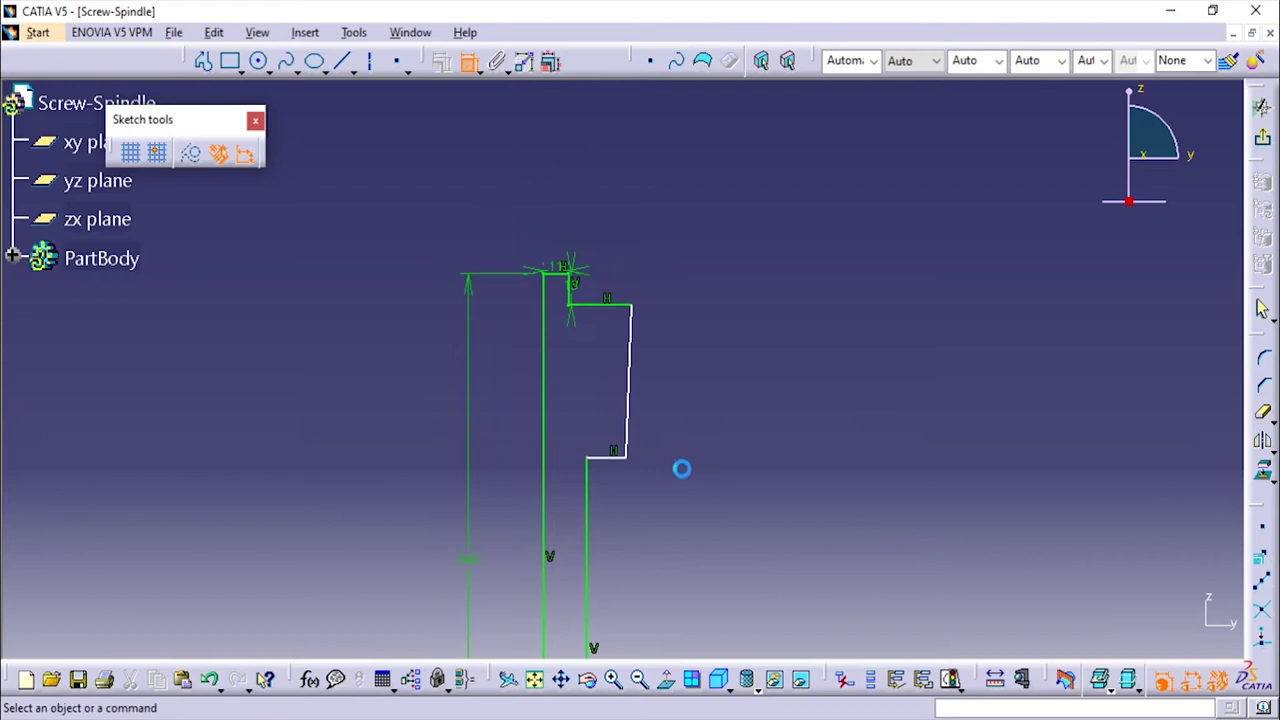
Constrain the near-vertical outer line of the spindle head to be vertical
click(630, 385)
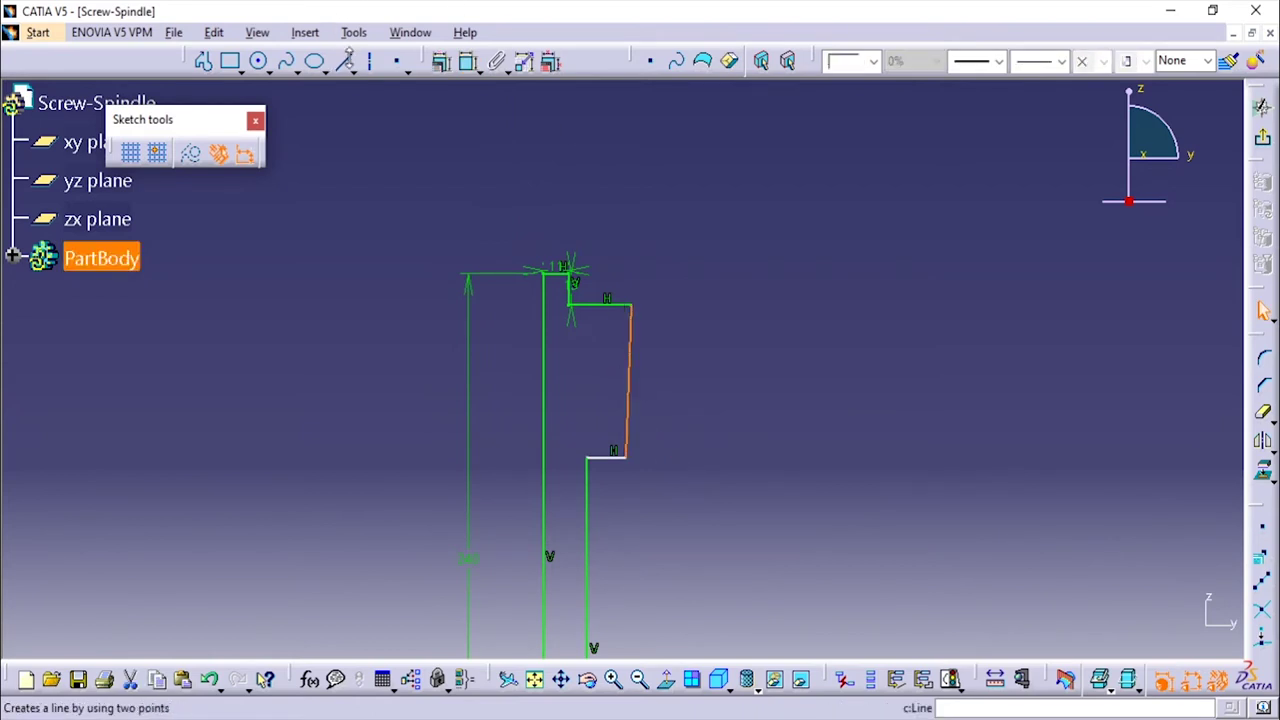
click(441, 61)
click(1139, 574)
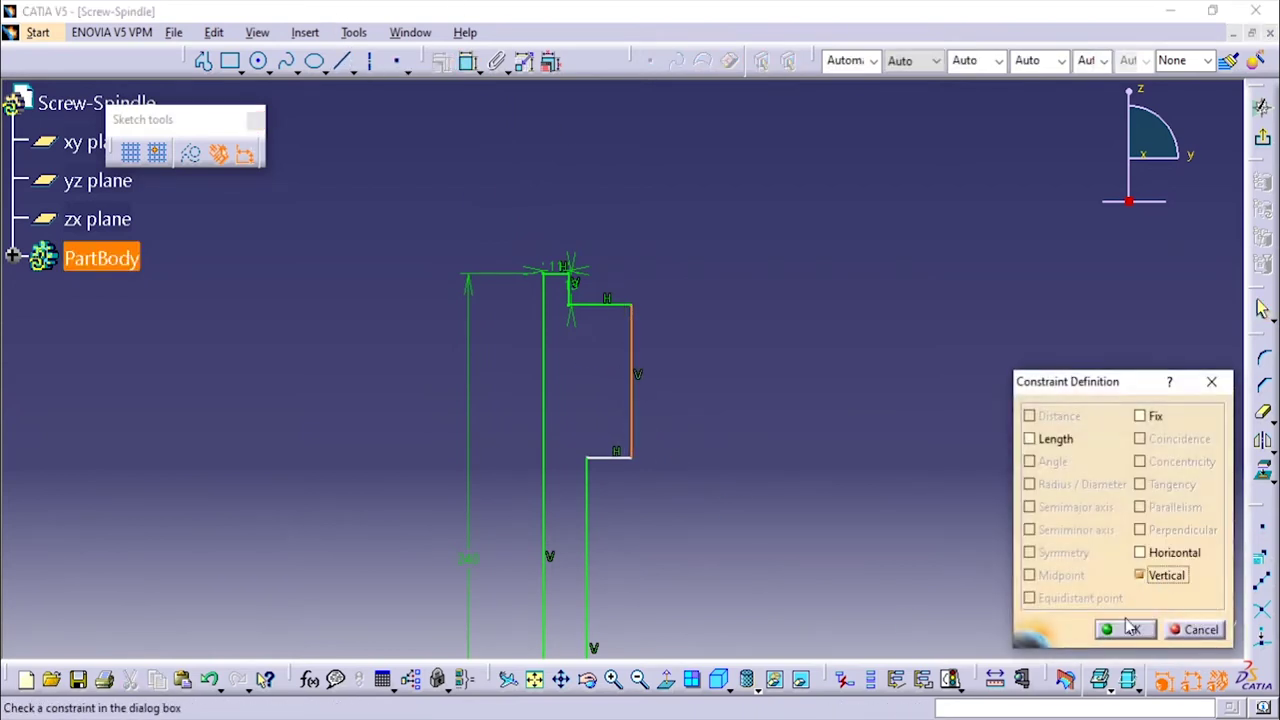
click(1120, 630)
Dimension the distance between the long axis line and the head's outer vertical line, and check the head diameter in the reference drawing
click(470, 63)
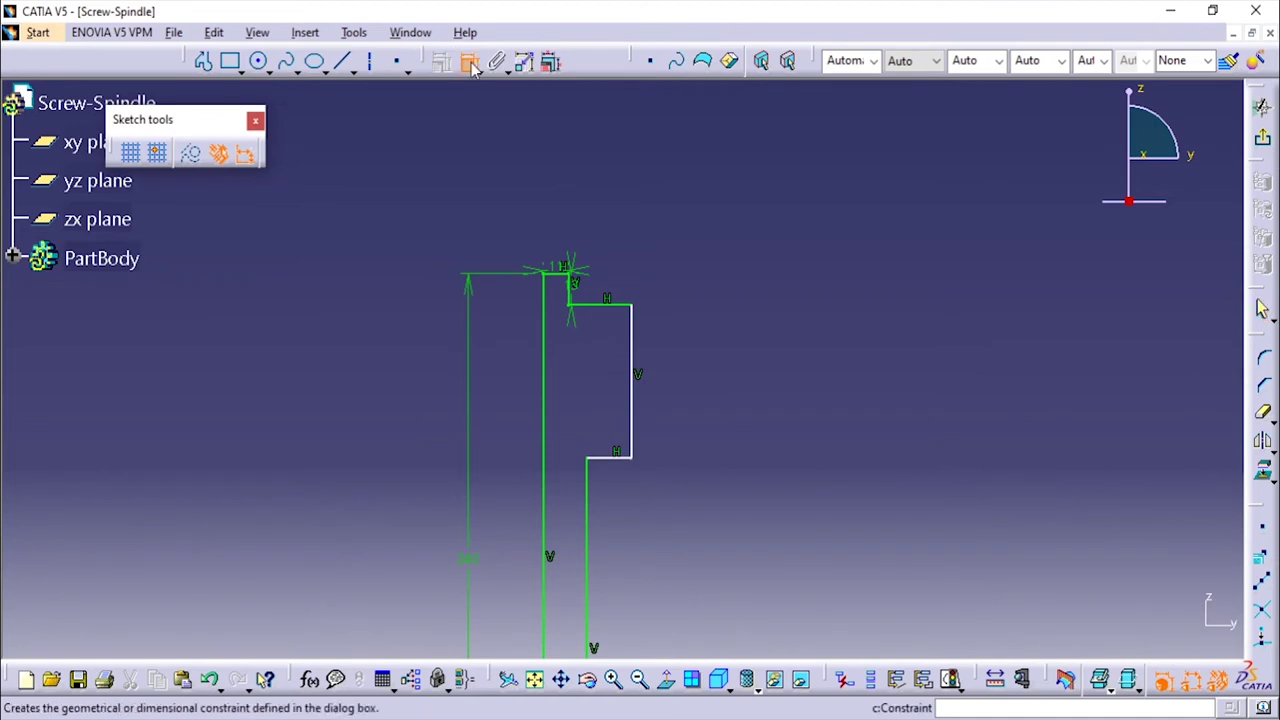
mouse_move(673, 464)
middle_down()
mouse_move(664, 285)
mouse_move(648, 384)
middle_up()
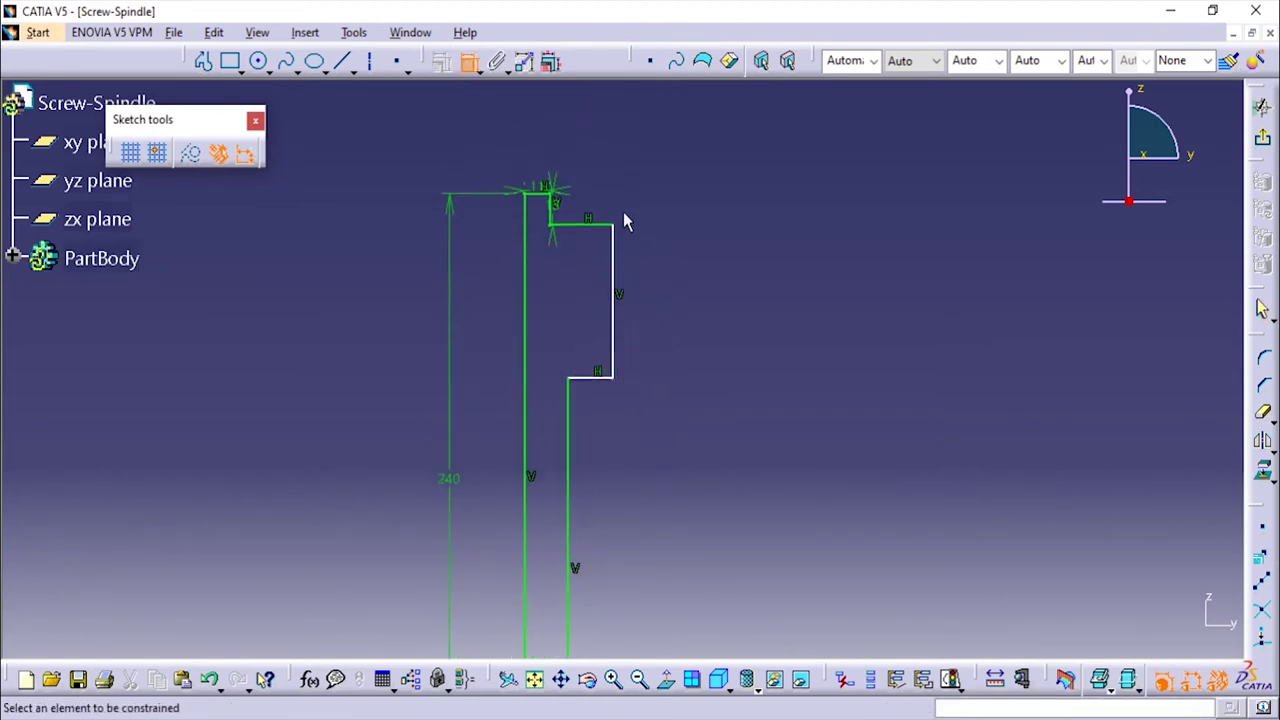
click(615, 277)
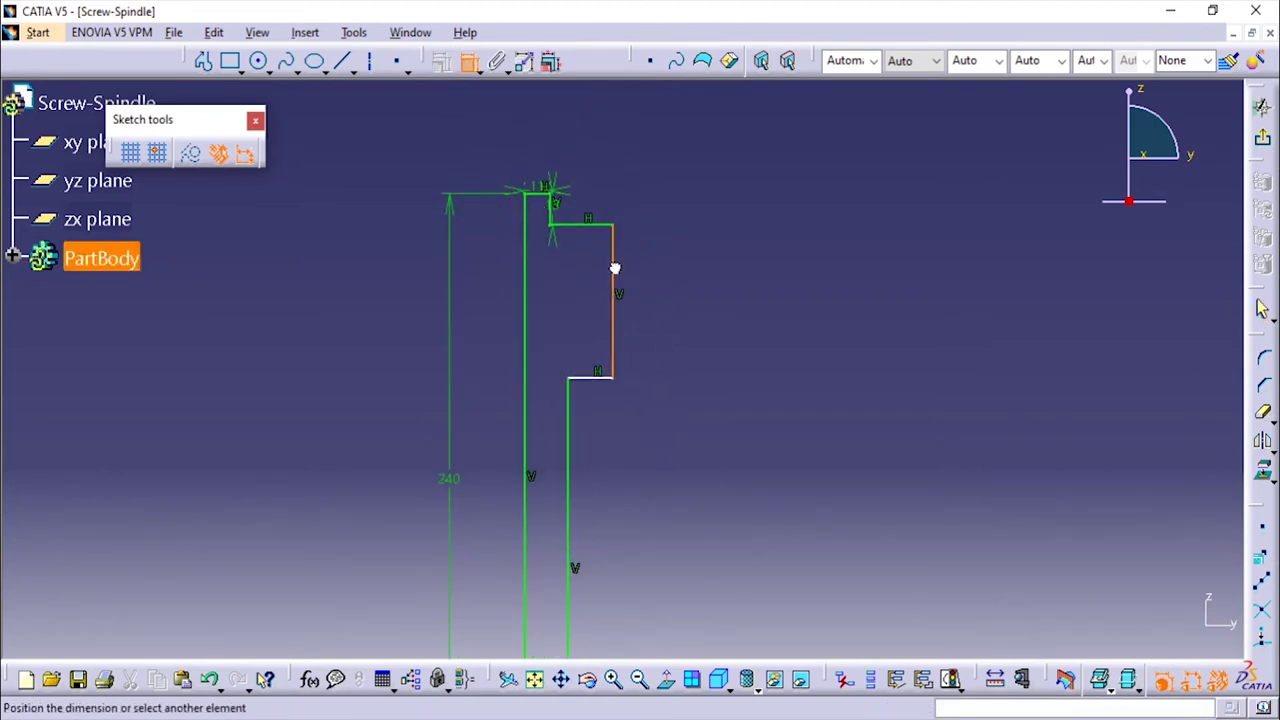
click(527, 284)
click(586, 123)
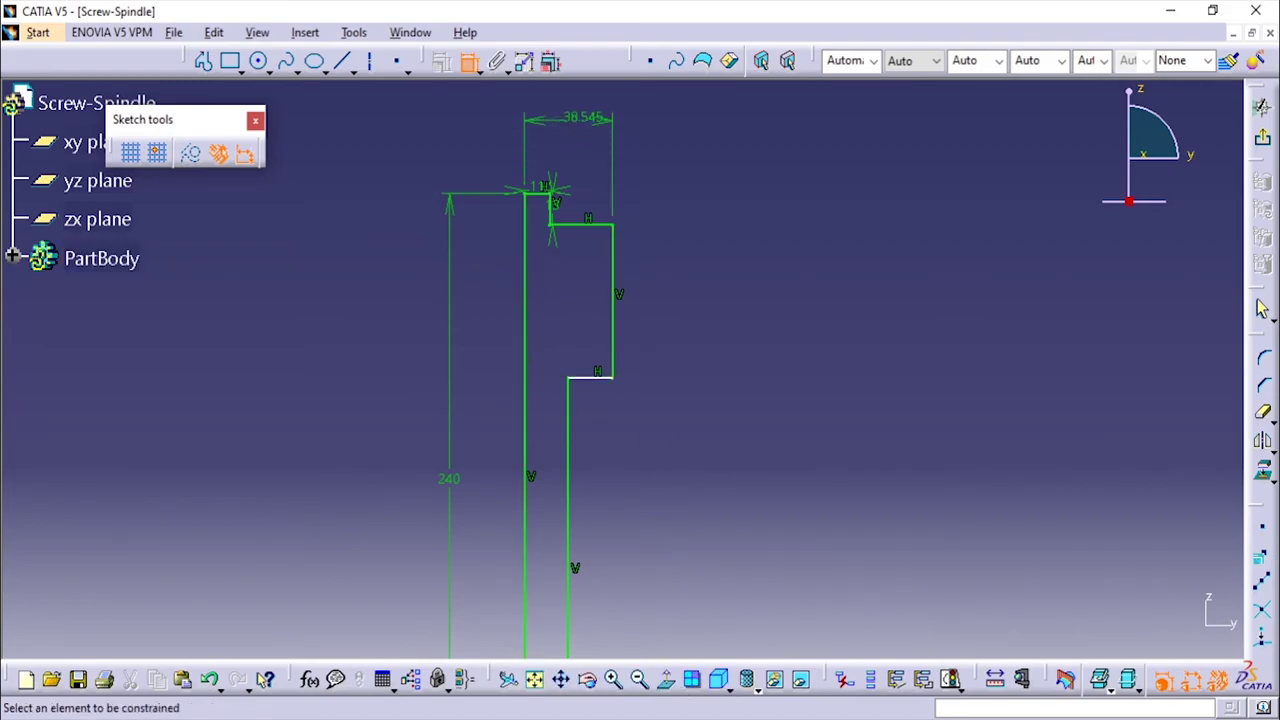
key(alt+Tab)
key(alt+Tab)
Set the distance from the axis line to the head's outer line to 65/3 mm
double_click(586, 120)
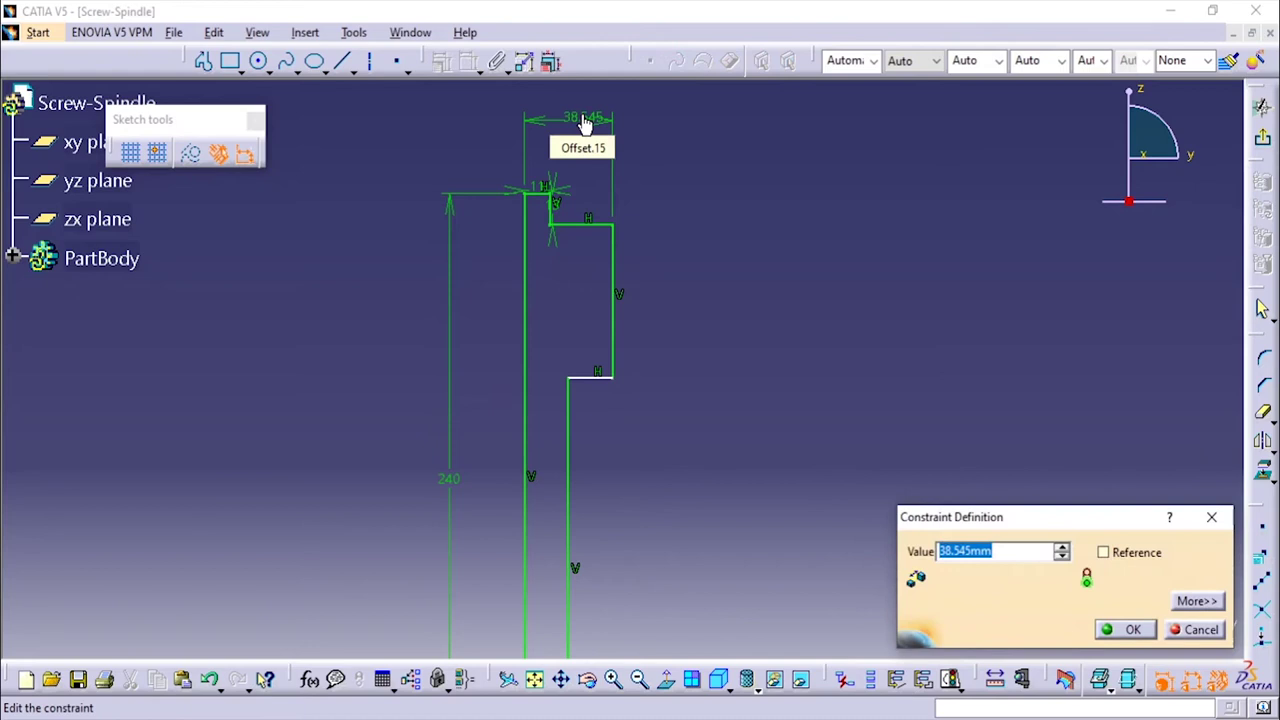
text(65/3)
key(Return)
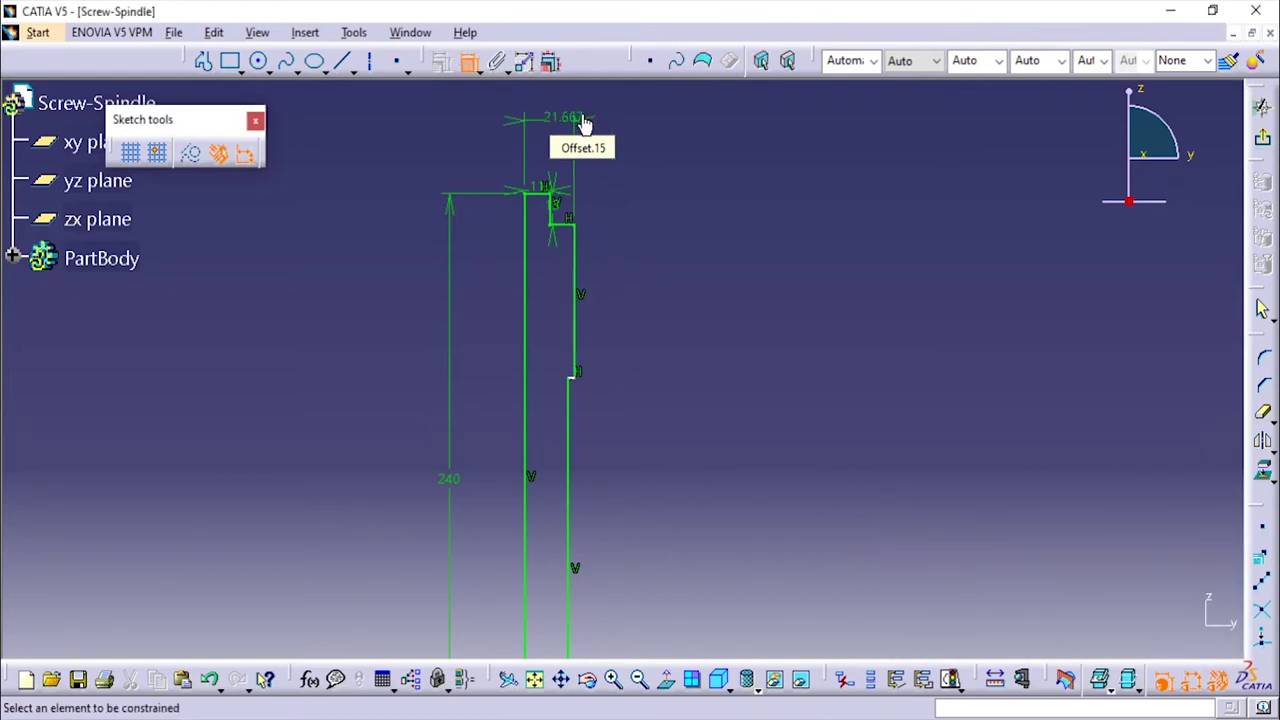
Set the distance from the axis line to the head's outer line to 65/2 mm, half the head diameter
double_click(541, 120)
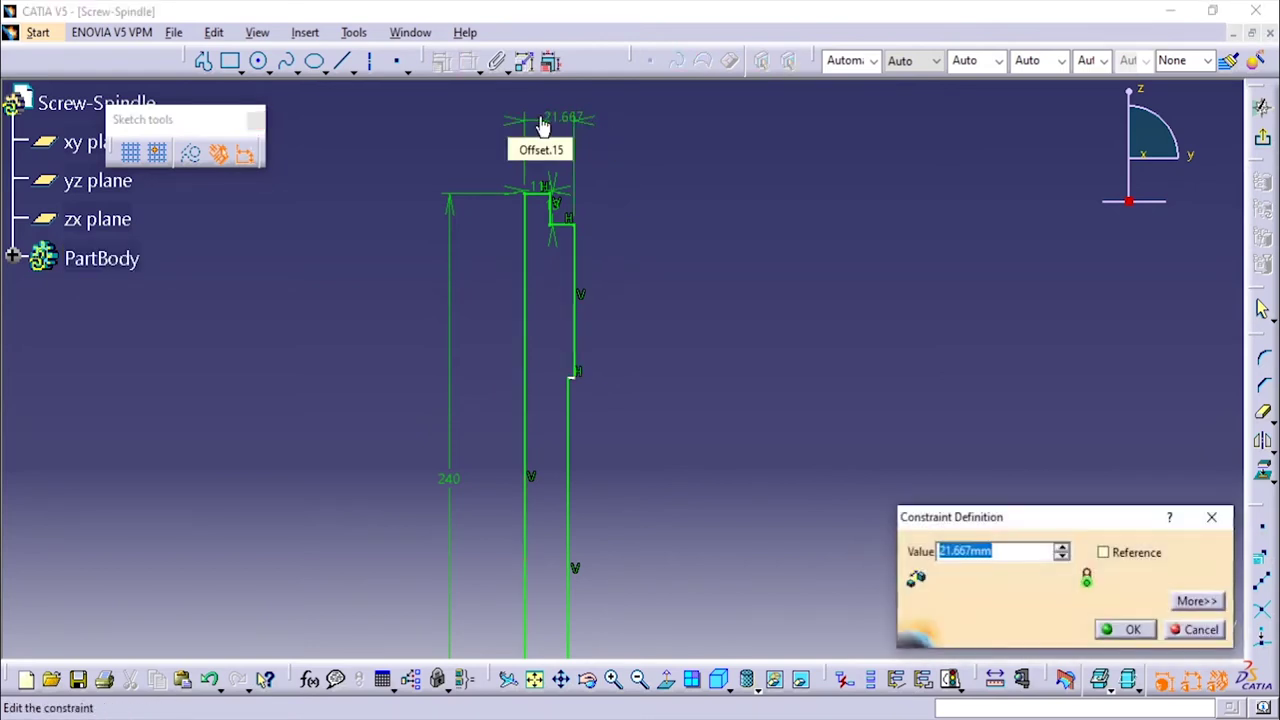
text(65/2)
key(Return)
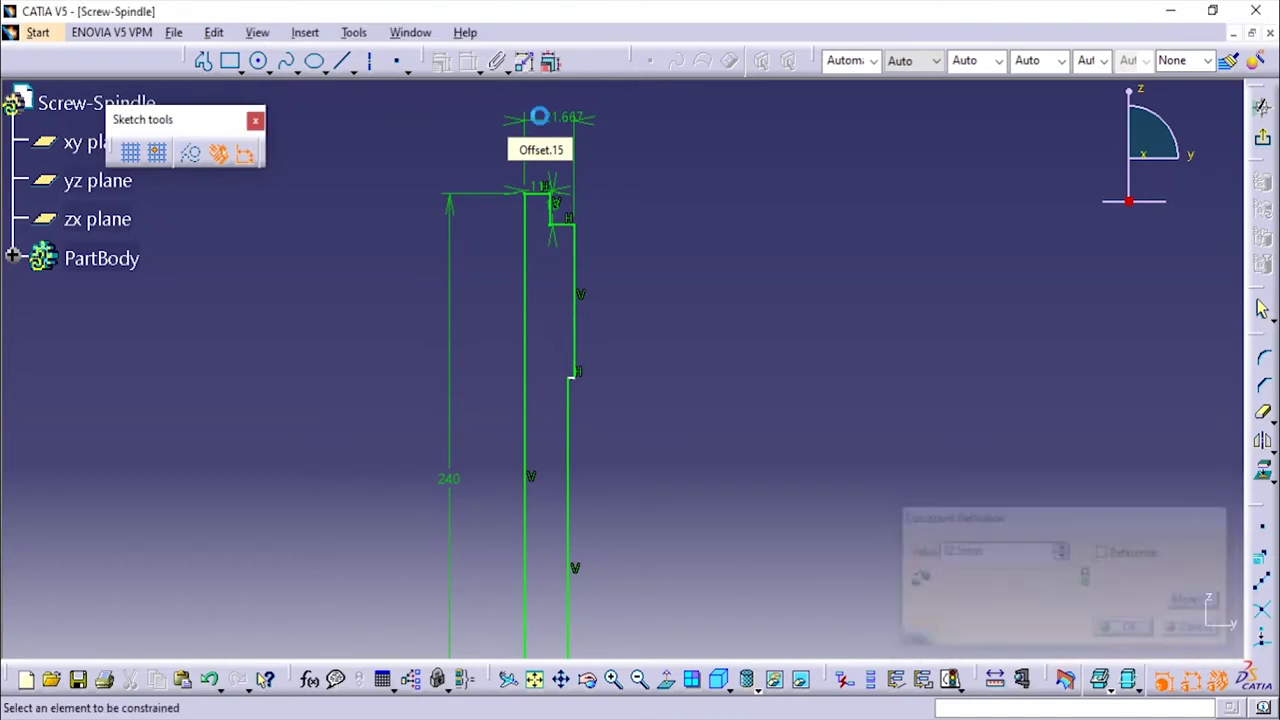
Dimension the vertical distance between the profile's uppermost line and the lower shoulder line, and set it to 83 mm as in the reference drawing
click(541, 193)
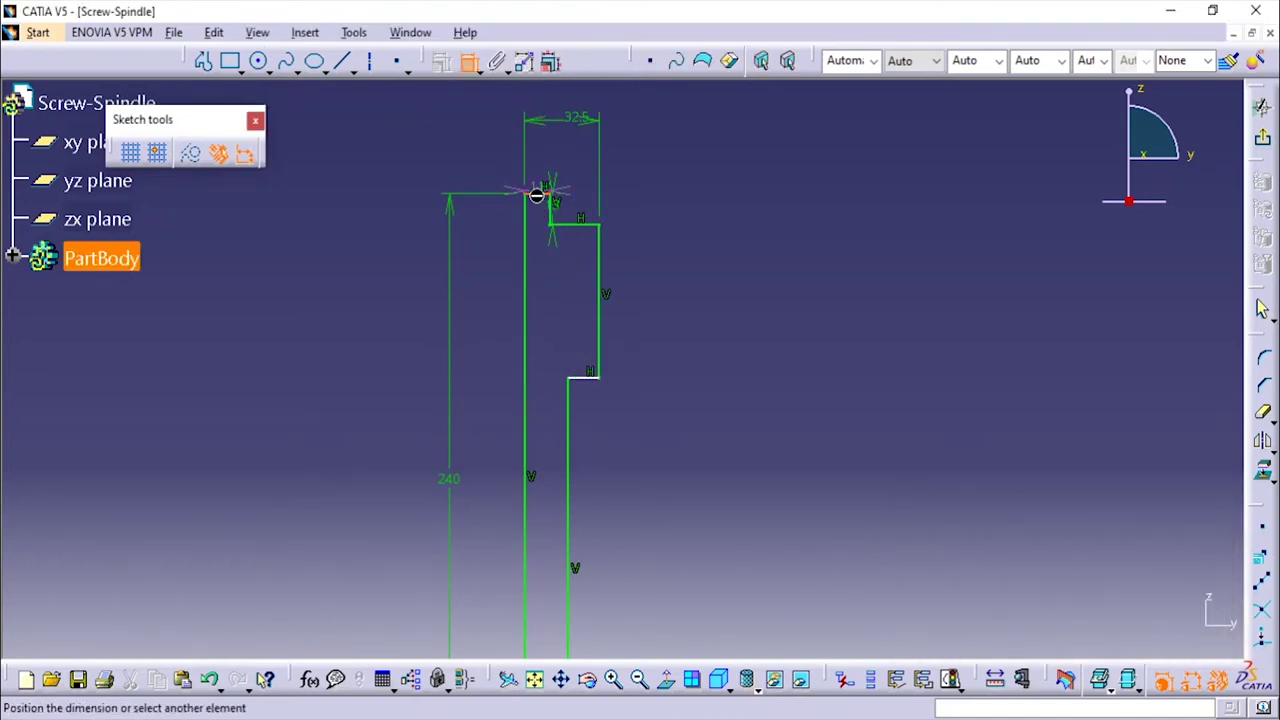
click(588, 380)
click(695, 266)
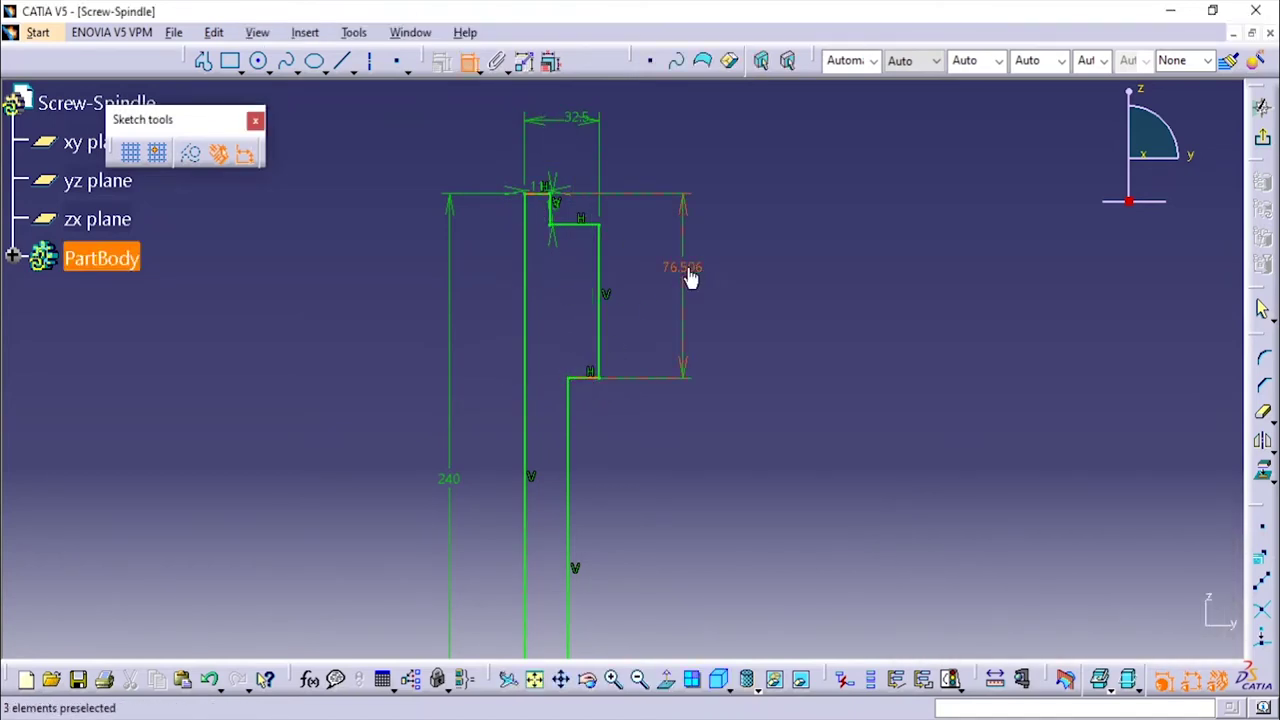
double_click(692, 266)
key(alt+Tab)
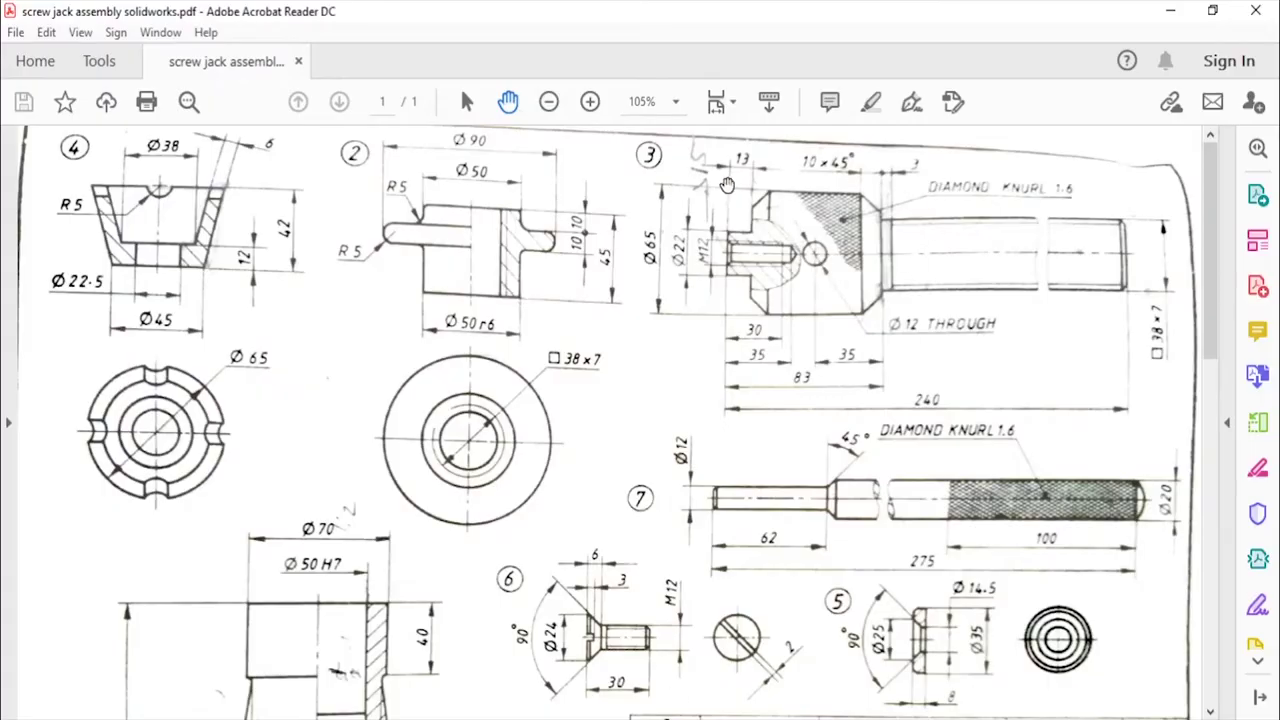
key(alt+Tab)
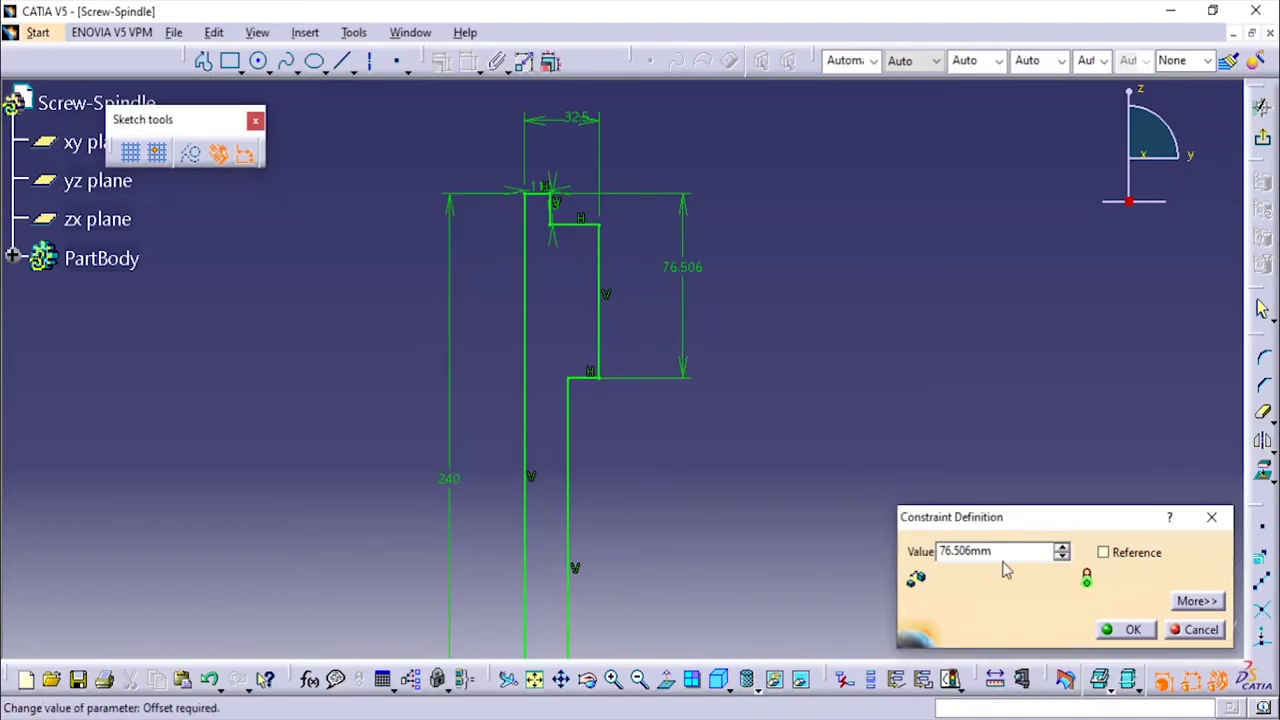
text(8)
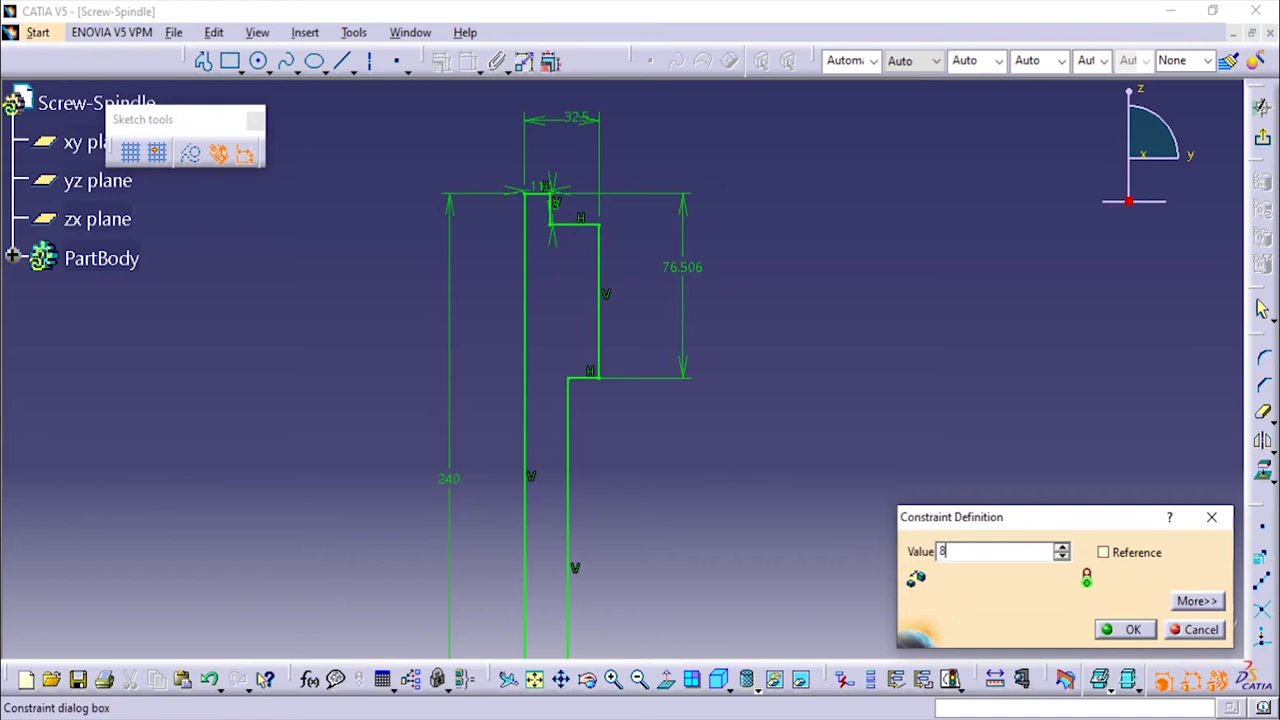
text(3)
click(1125, 629)
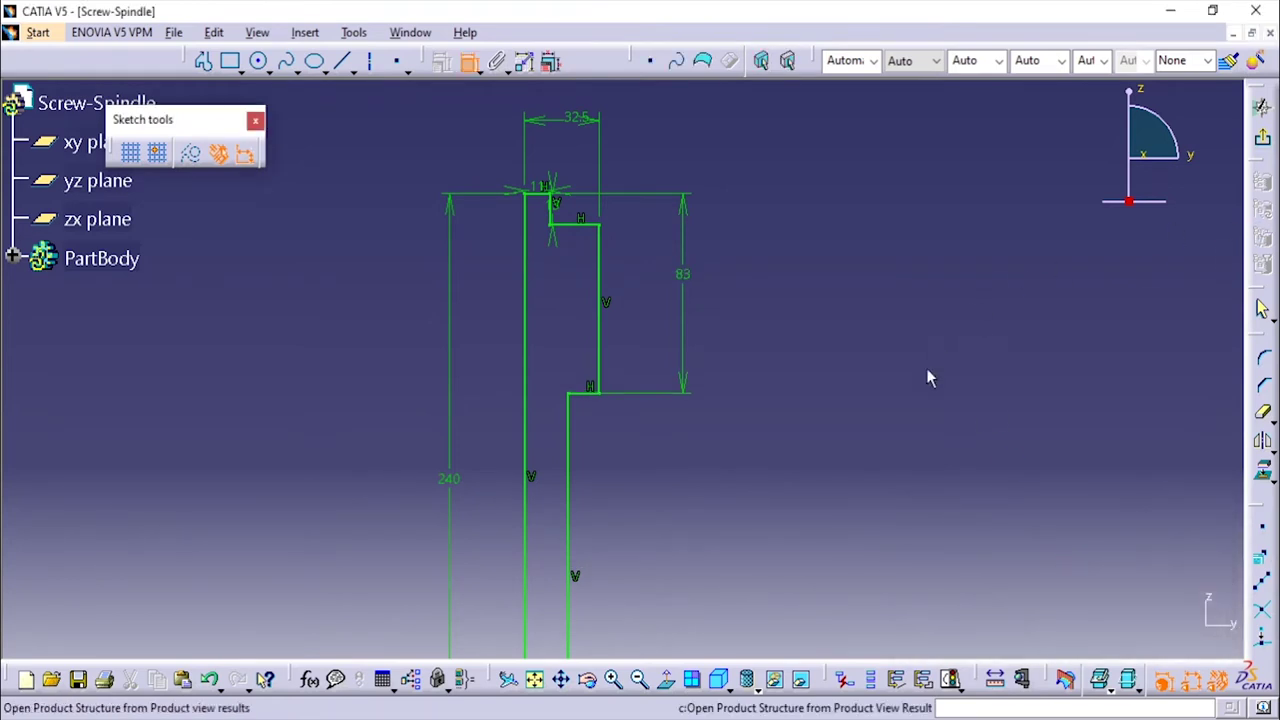
Check the sketch's solving status and exit the finished half-profile sketch
mouse_move(770, 311)
middle_down()
mouse_move(763, 337)
mouse_move(750, 326)
mouse_move(747, 254)
middle_up()
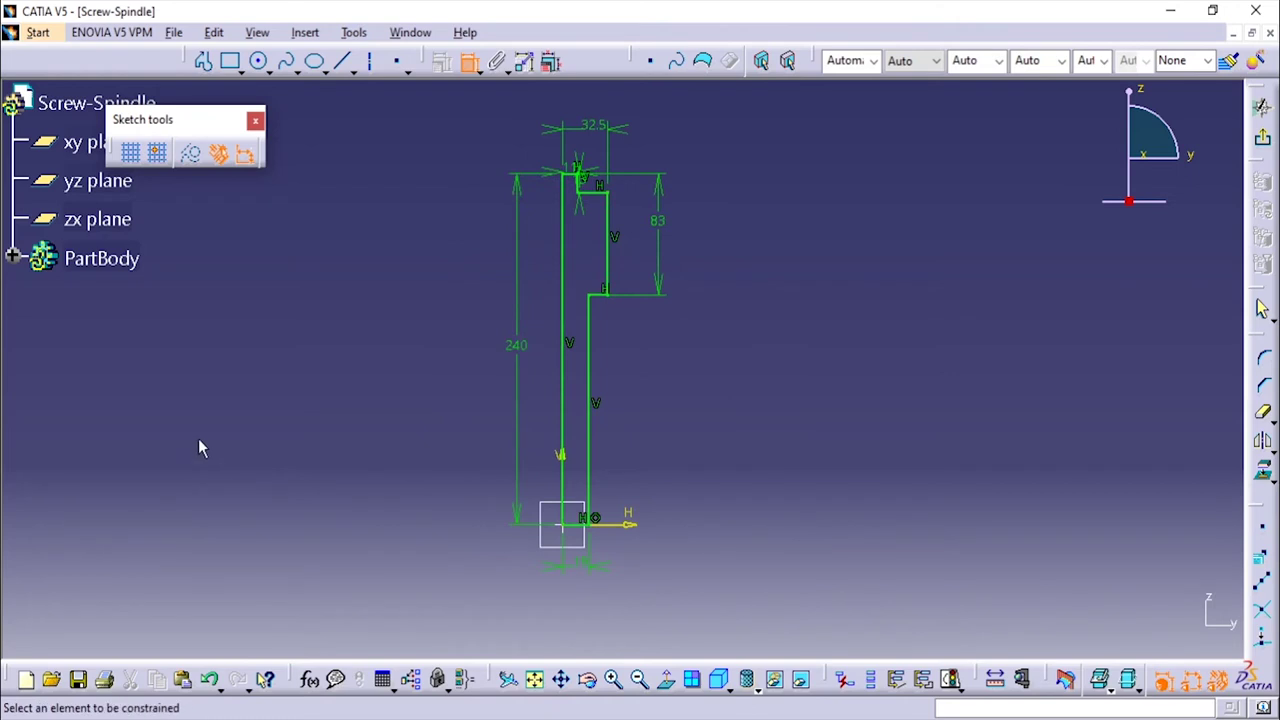
click(952, 681)
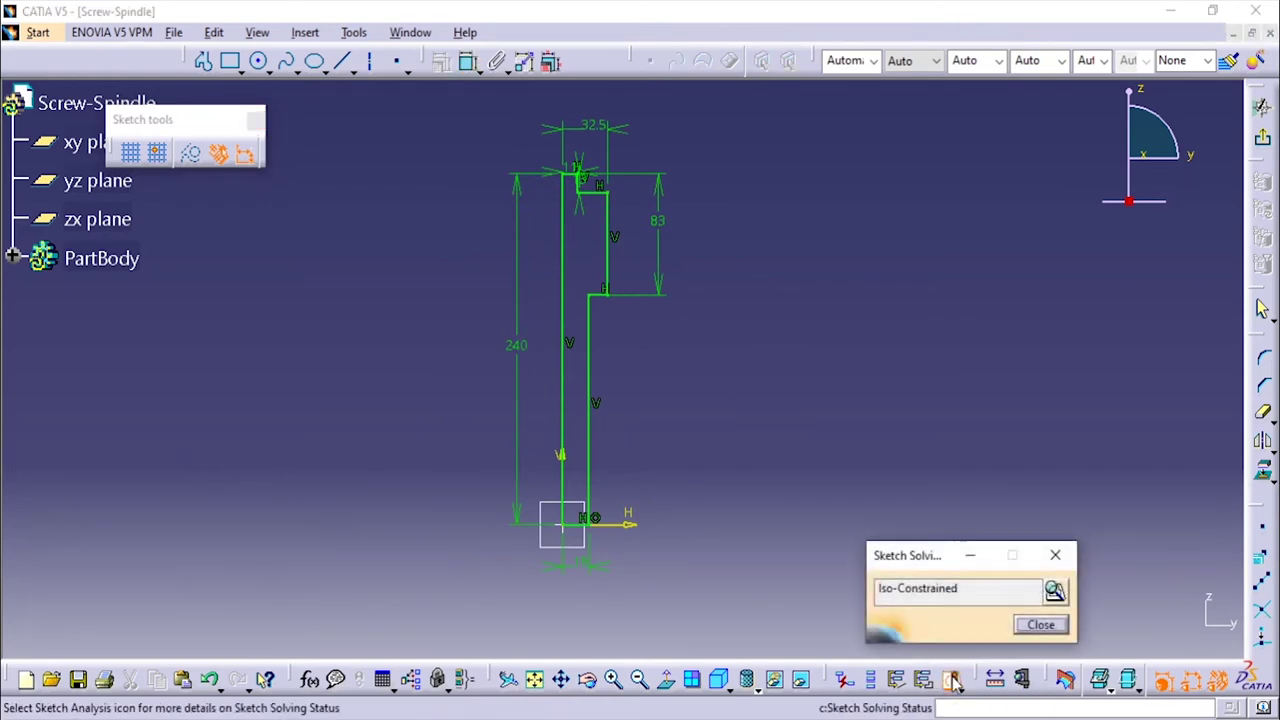
click(1040, 625)
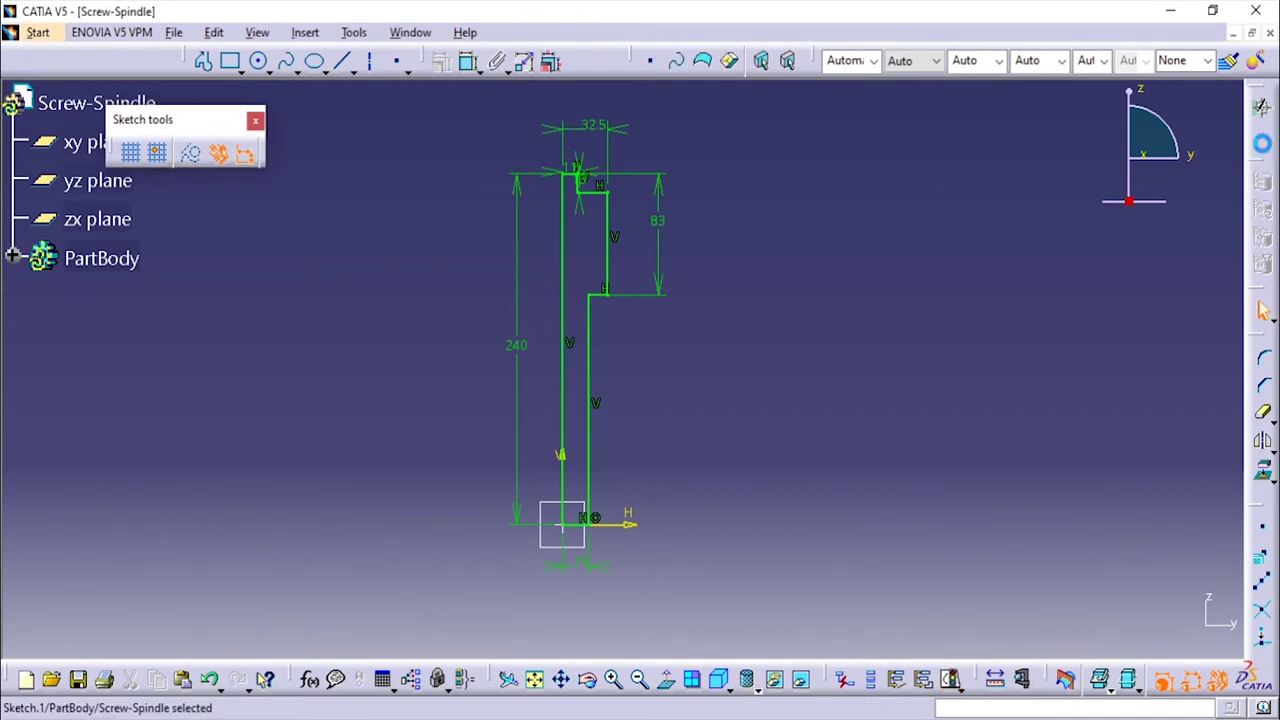
click(1262, 106)
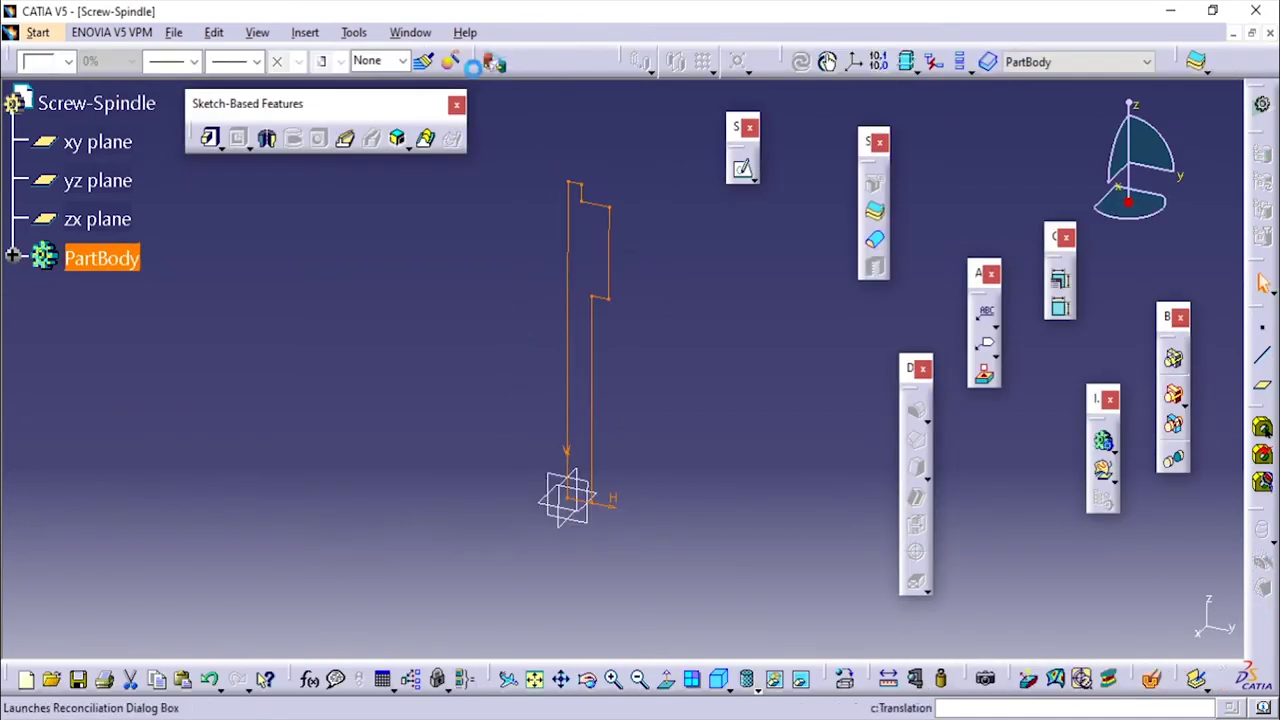
Revolve the half-profile 360° into a shaft, using the sketch's long vertical line as the axis
click(267, 138)
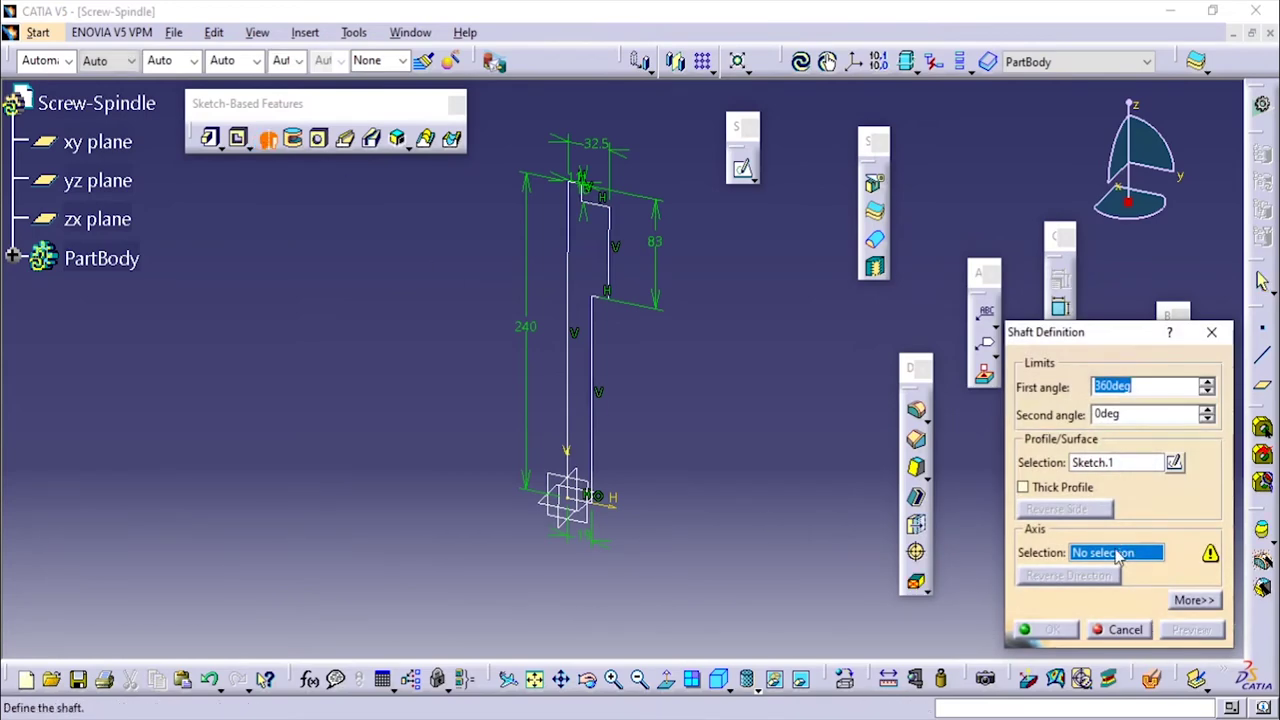
click(576, 281)
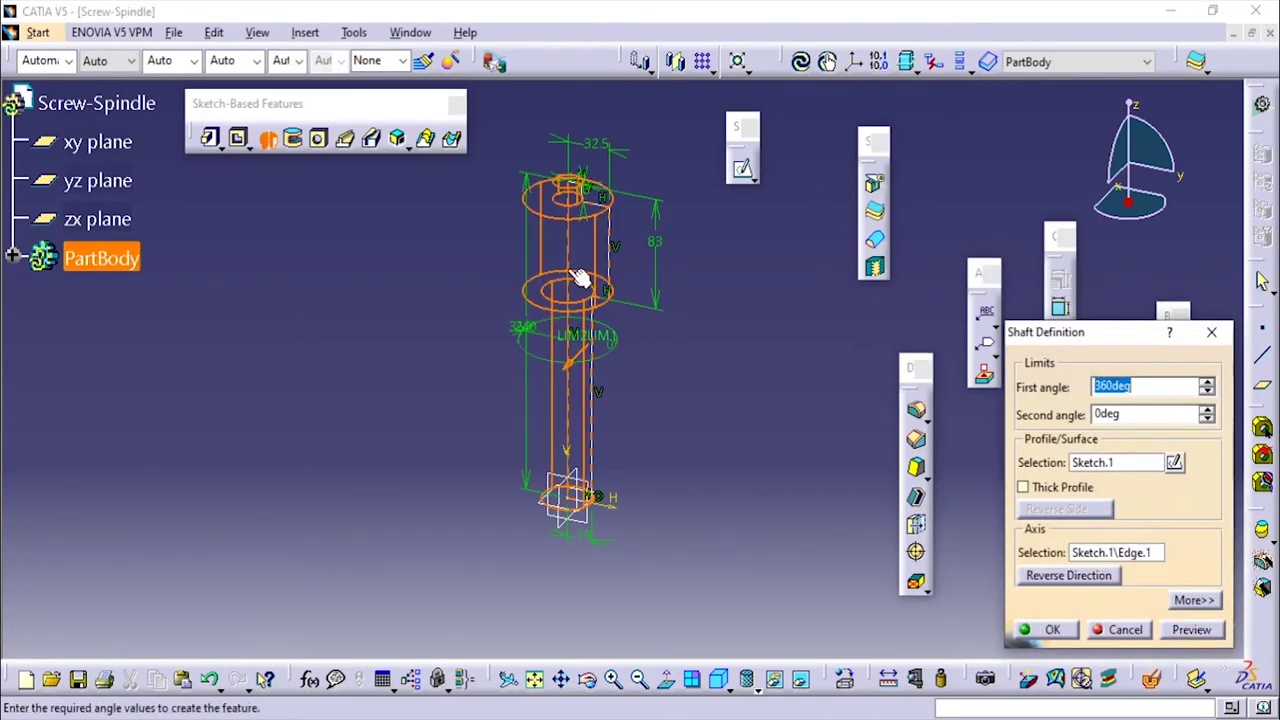
click(1052, 630)
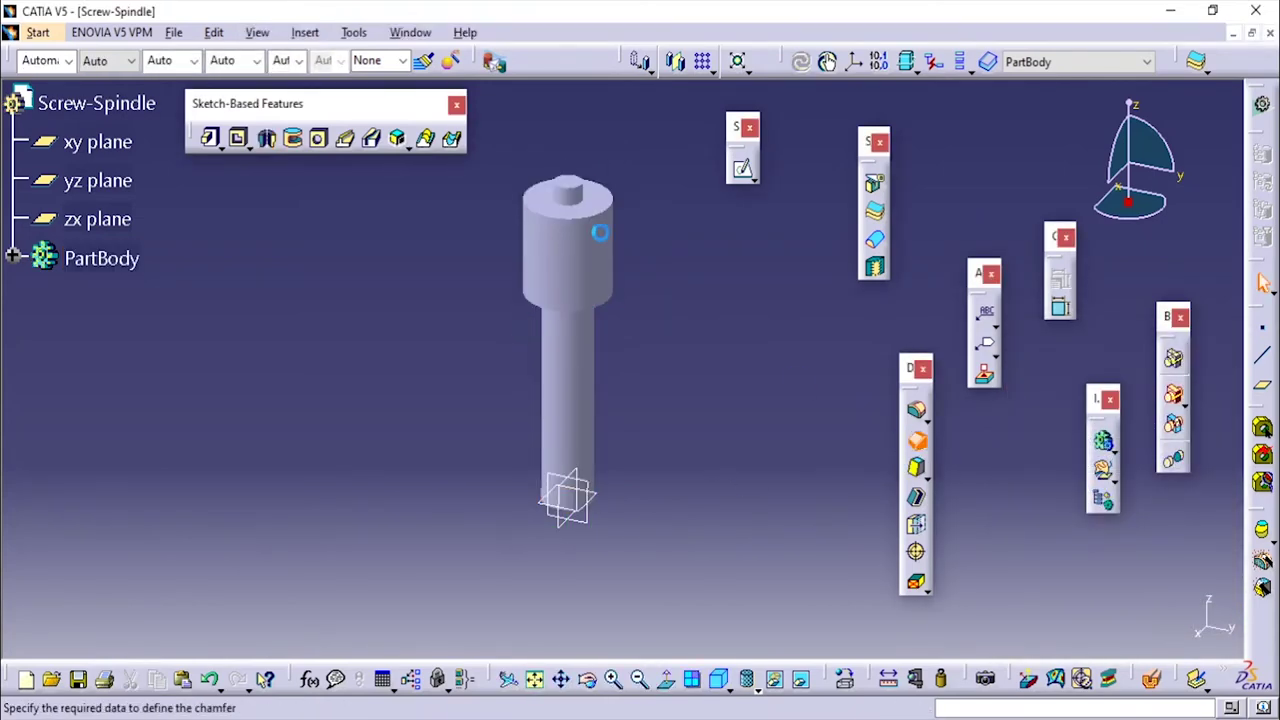
Chamfer the upper and lower outer edges of the 65 mm head by 10 mm at 45°, as given in the reference drawing
click(588, 212)
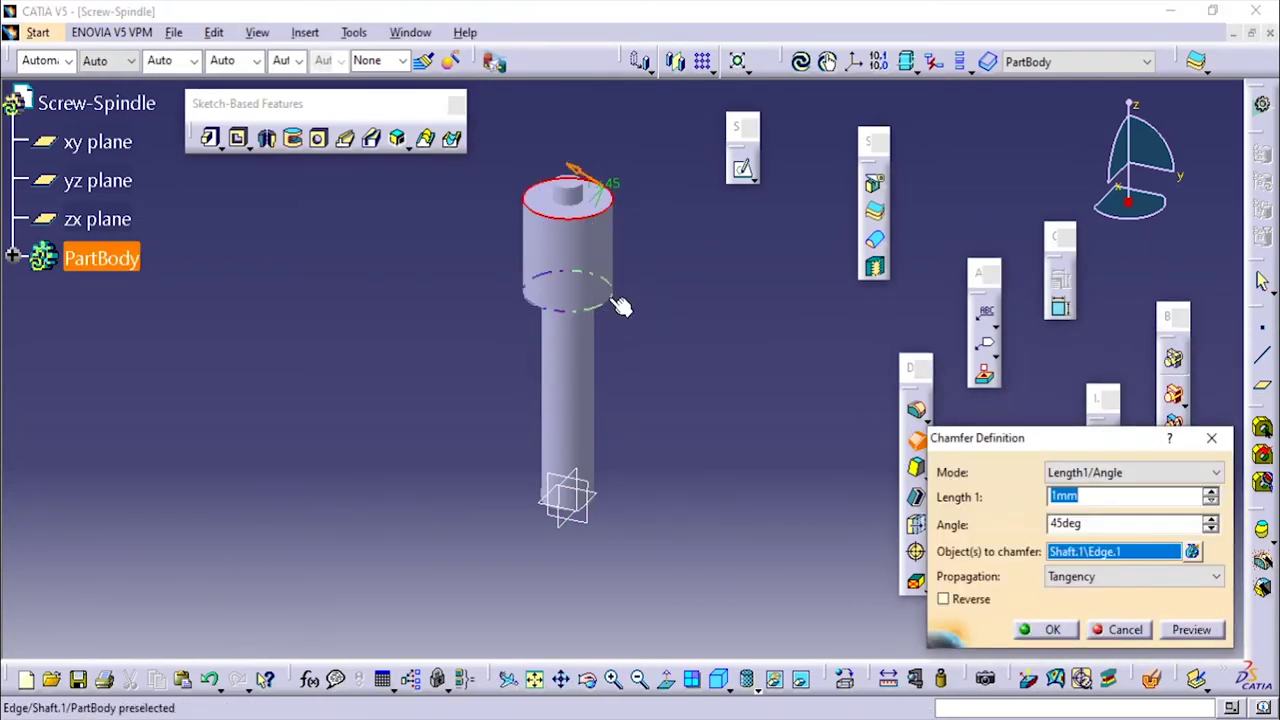
click(615, 301)
key(alt+Tab)
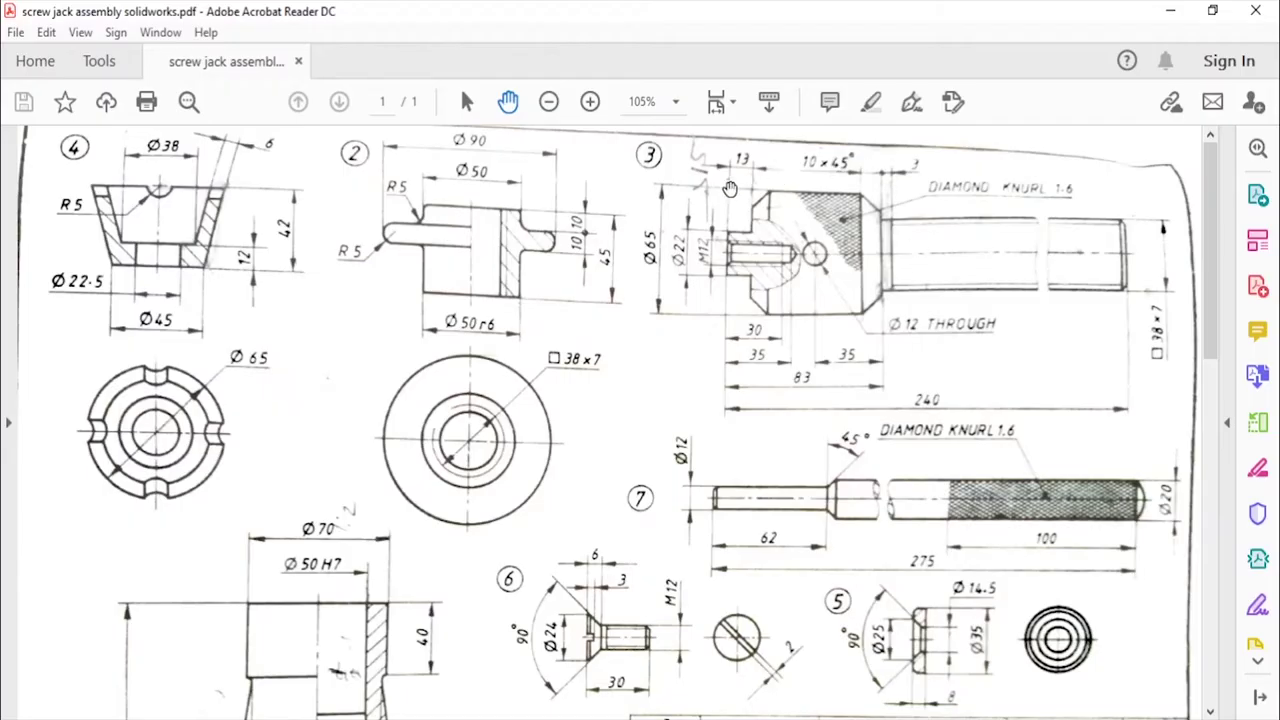
key(alt+Tab)
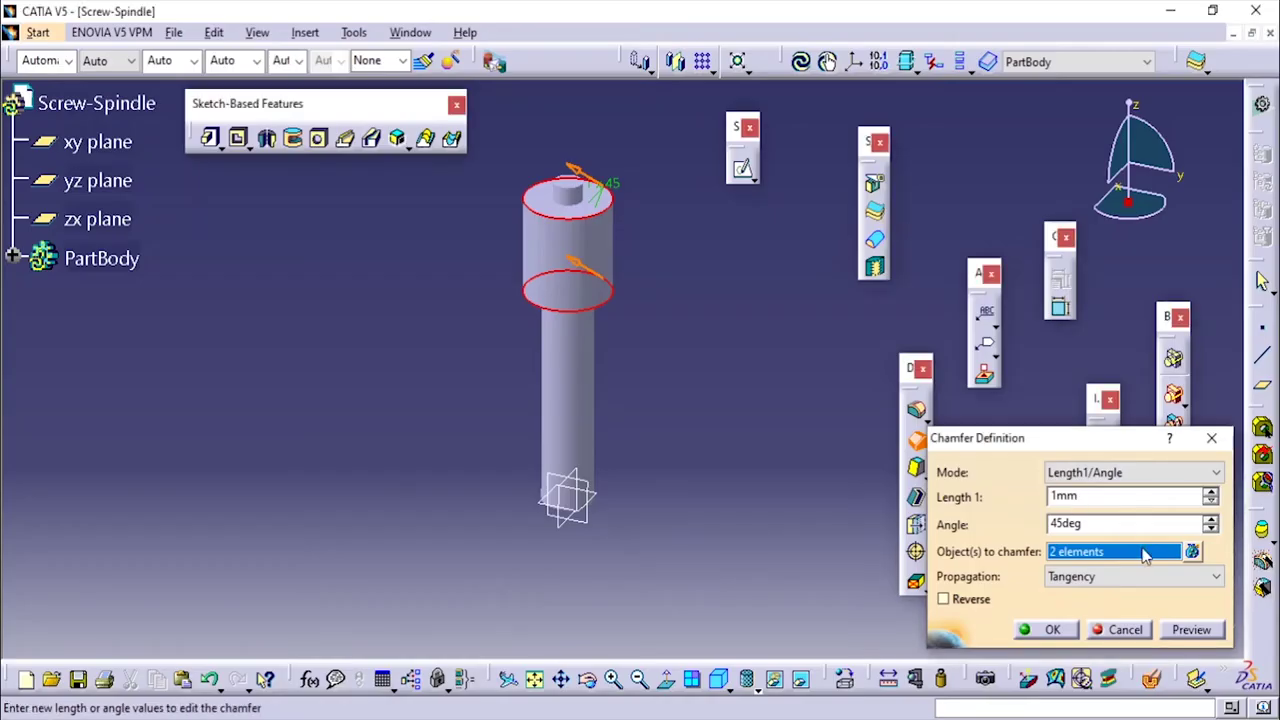
drag(1100, 496, 1020, 495)
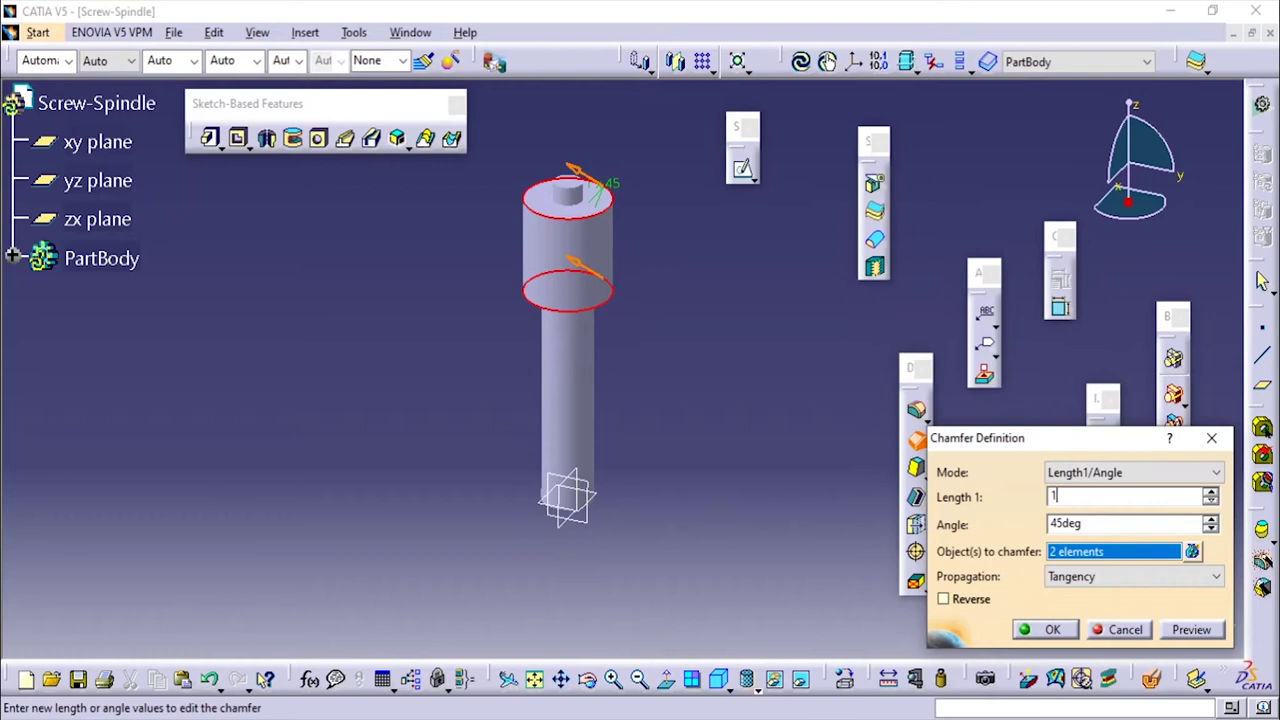
click(1071, 636)
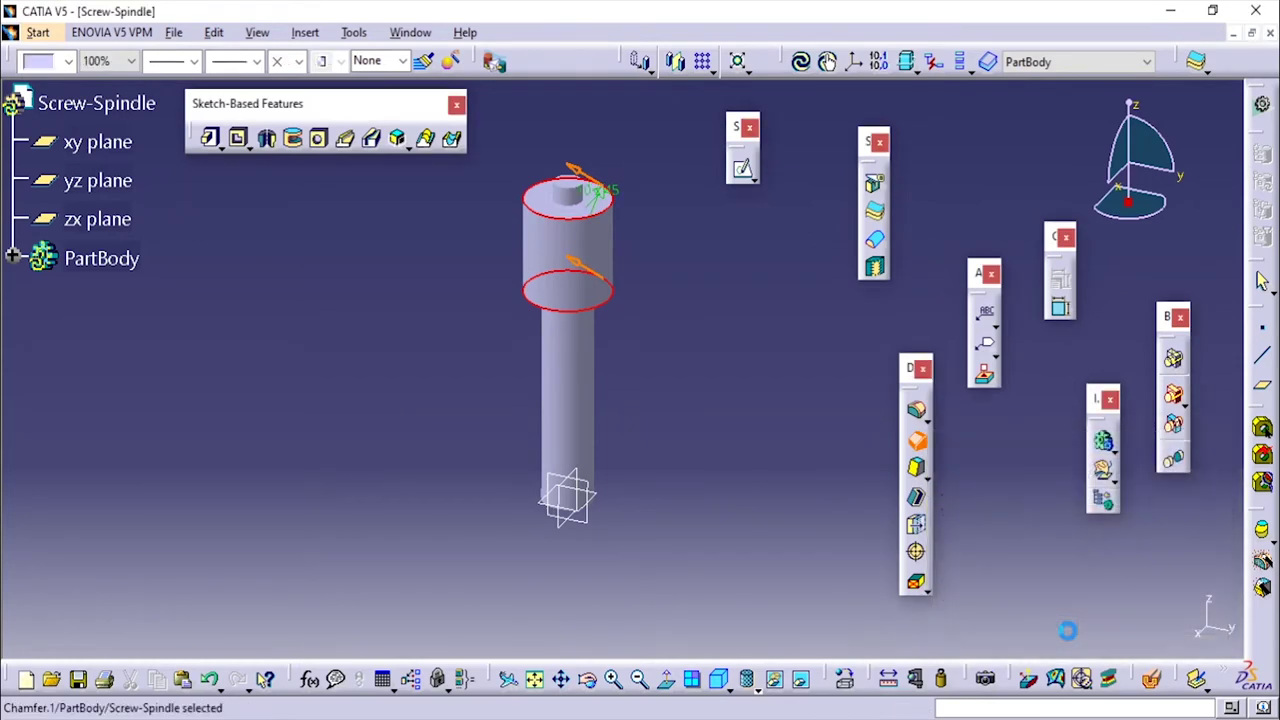
Check the reference drawing, start a sketch on the yz plane, and draw a circle of about 15 mm radius centred on the head
click(572, 494)
key(alt+Tab)
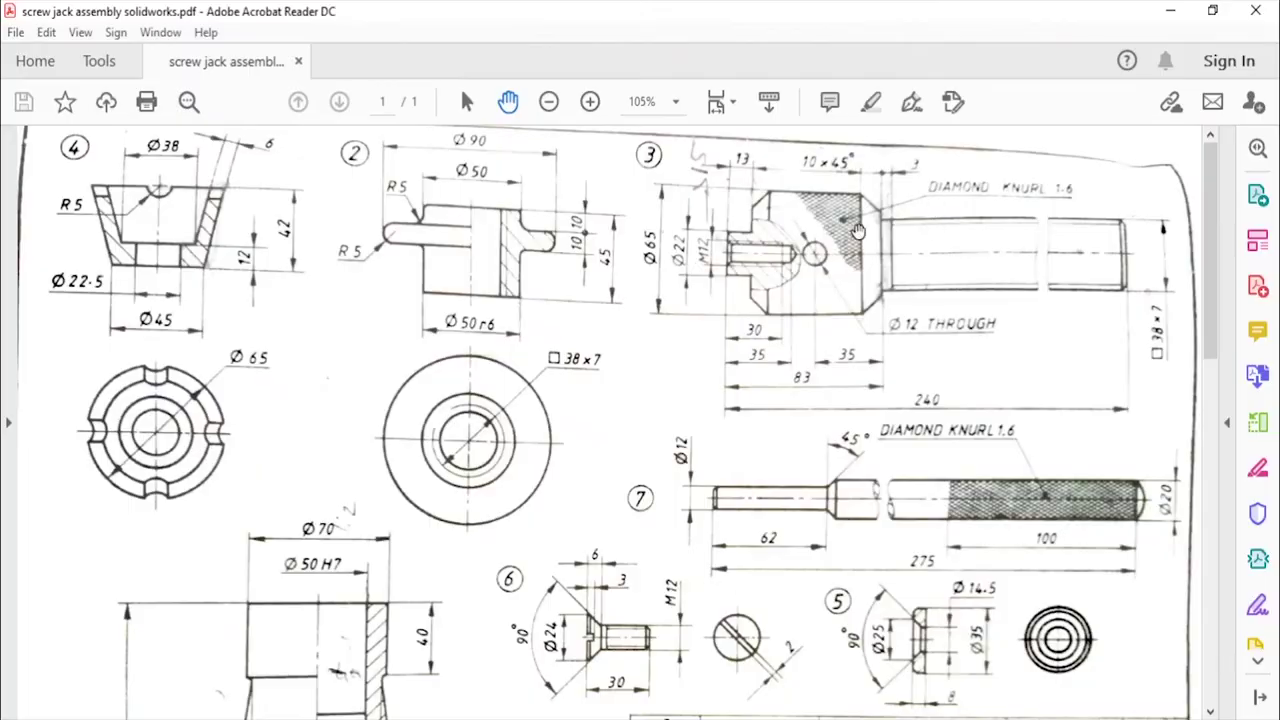
key(alt+Tab)
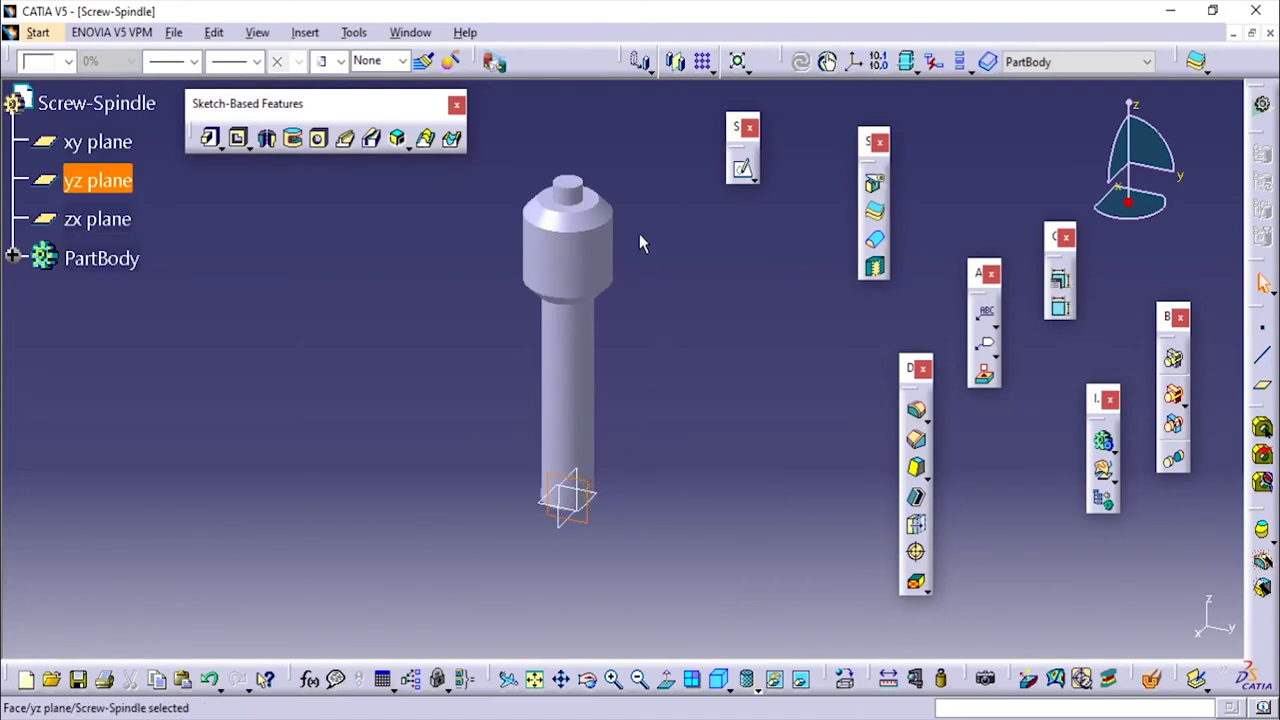
click(742, 168)
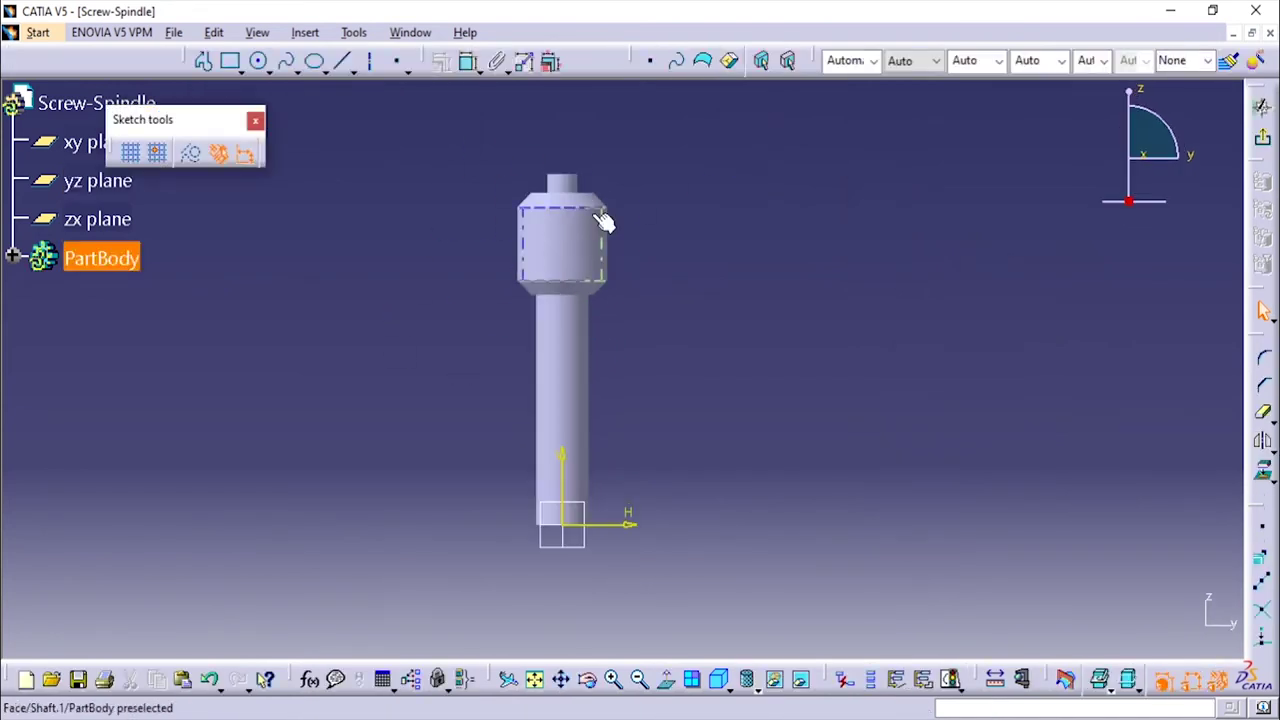
click(258, 61)
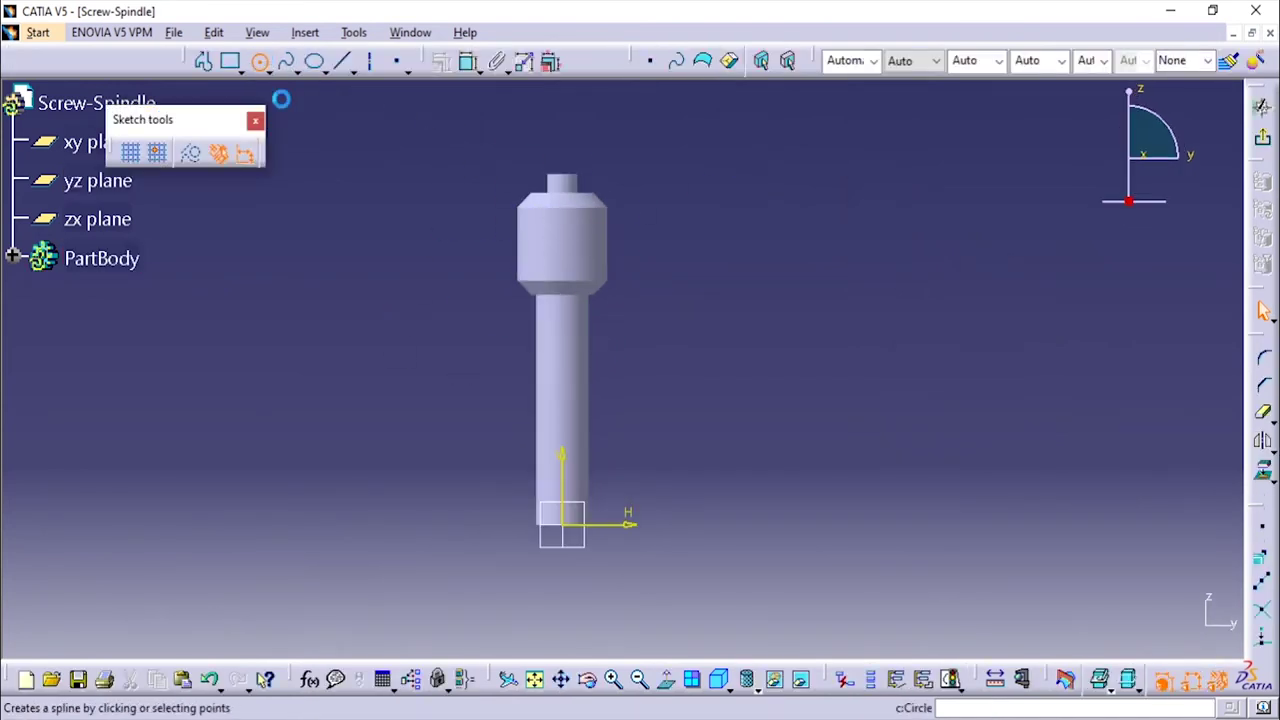
click(567, 257)
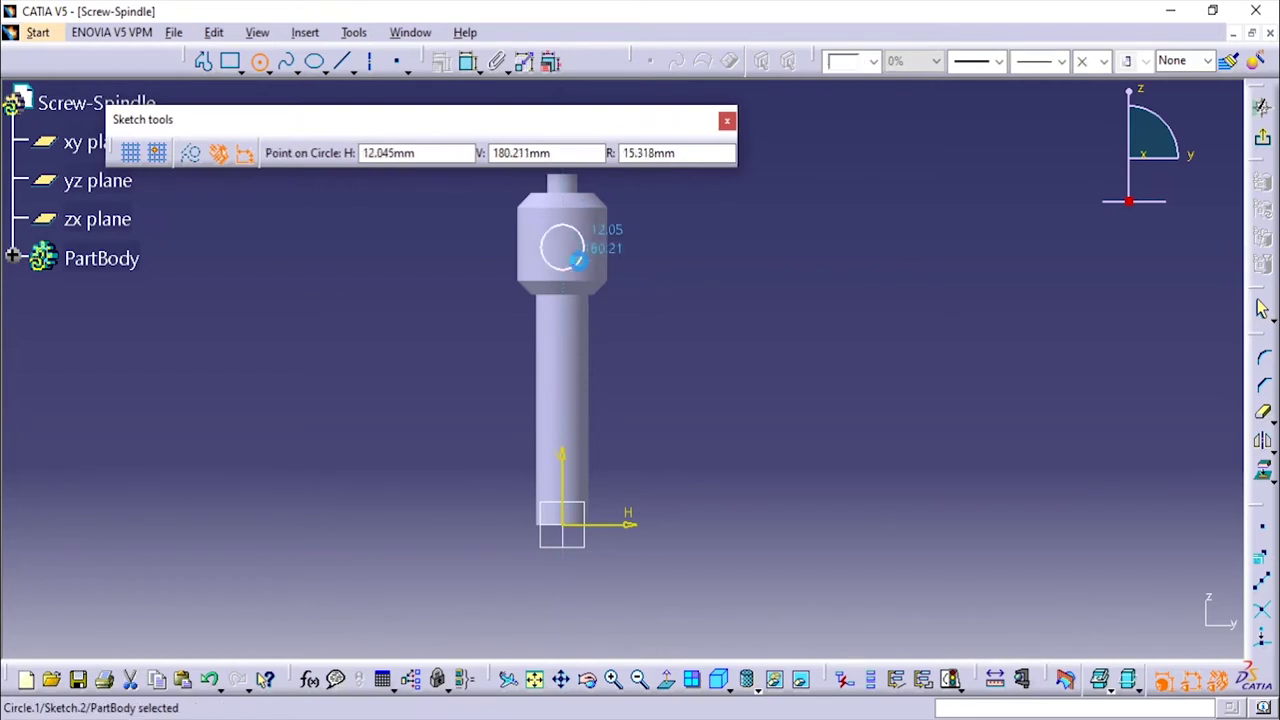
Dimension the circle on the head and set its diameter to 12 mm
click(470, 64)
click(548, 236)
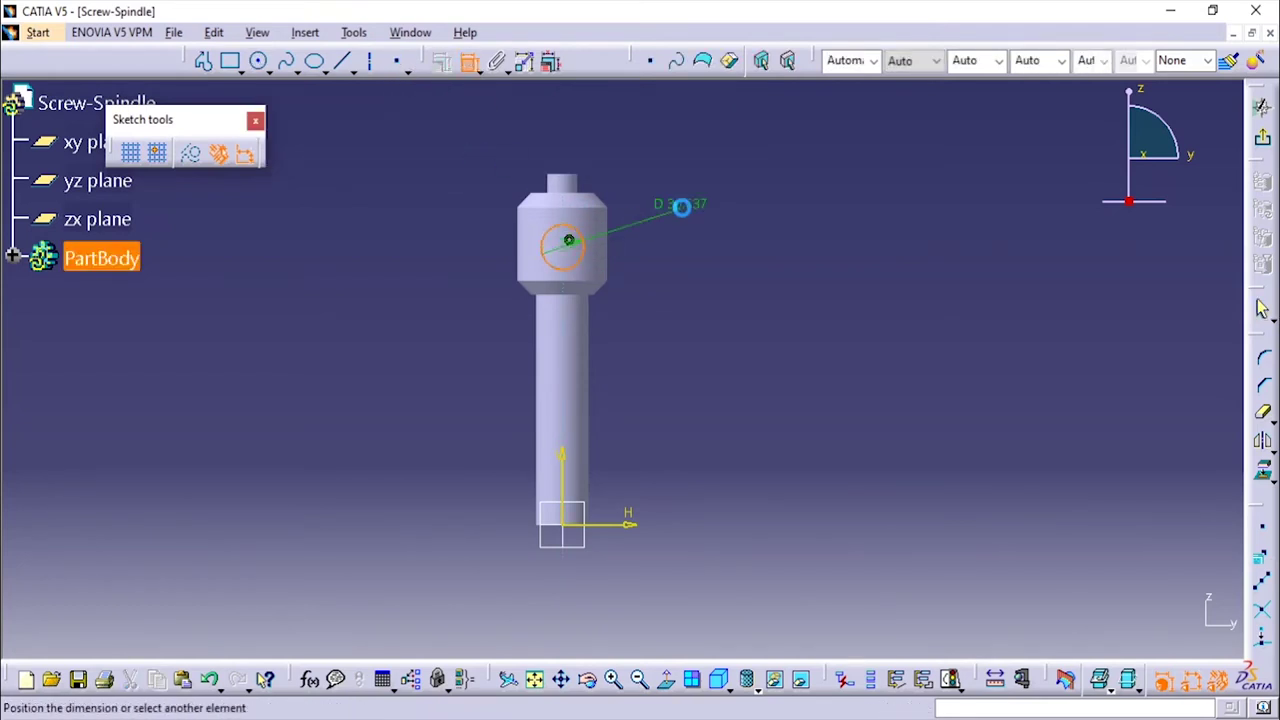
click(688, 204)
double_click(688, 204)
text(12mm)
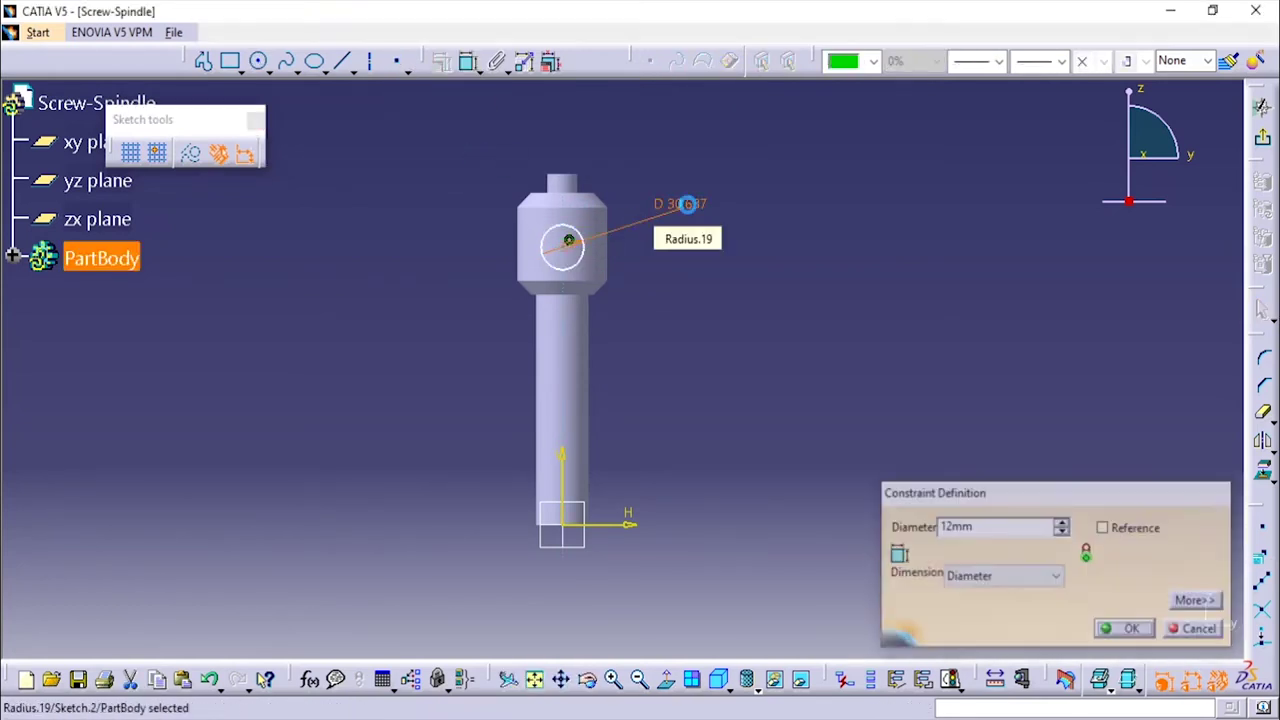
Apply the circle's 12 mm diameter and dimension the vertical distance from its centre to the head's lower edge
key(Return)
double_click(563, 248)
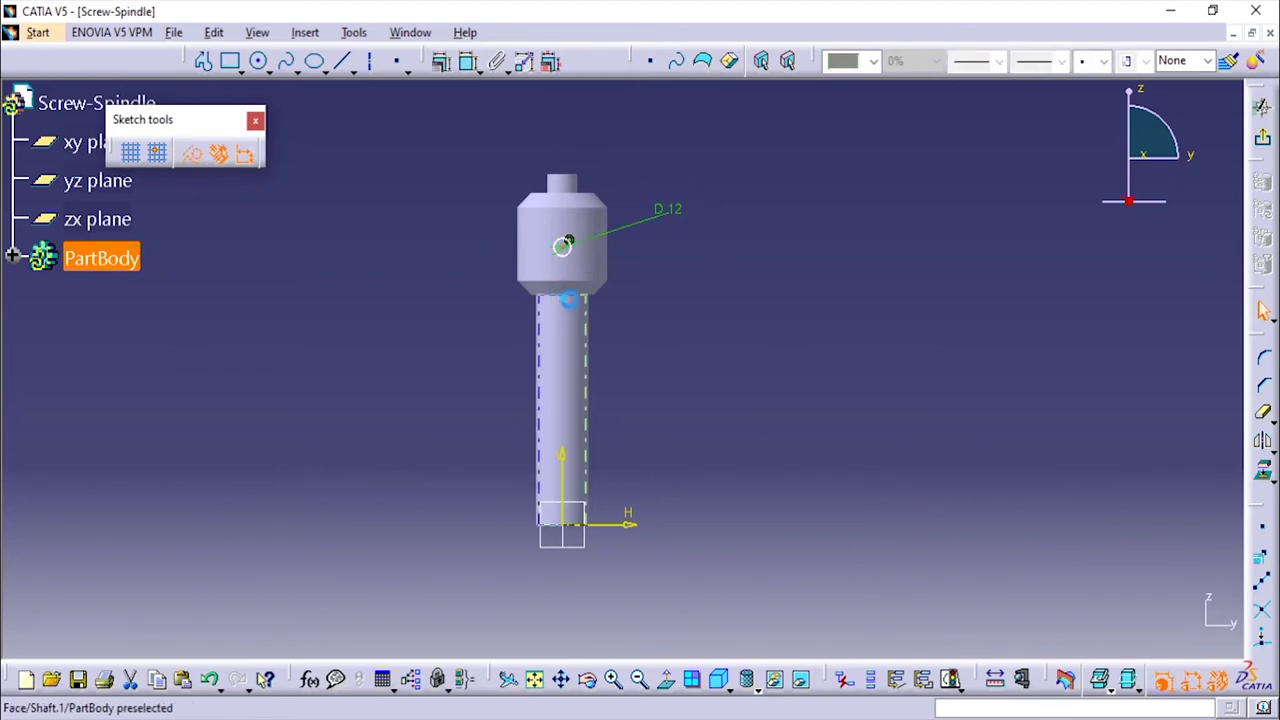
click(576, 293)
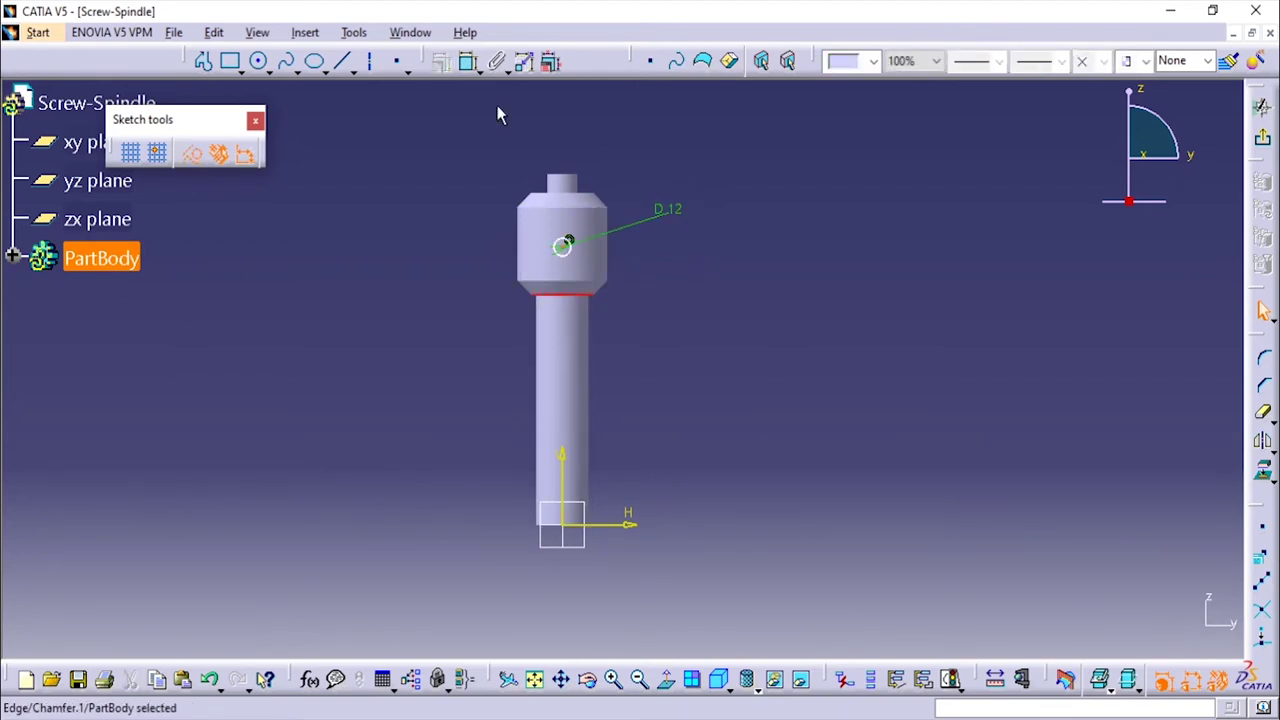
click(468, 61)
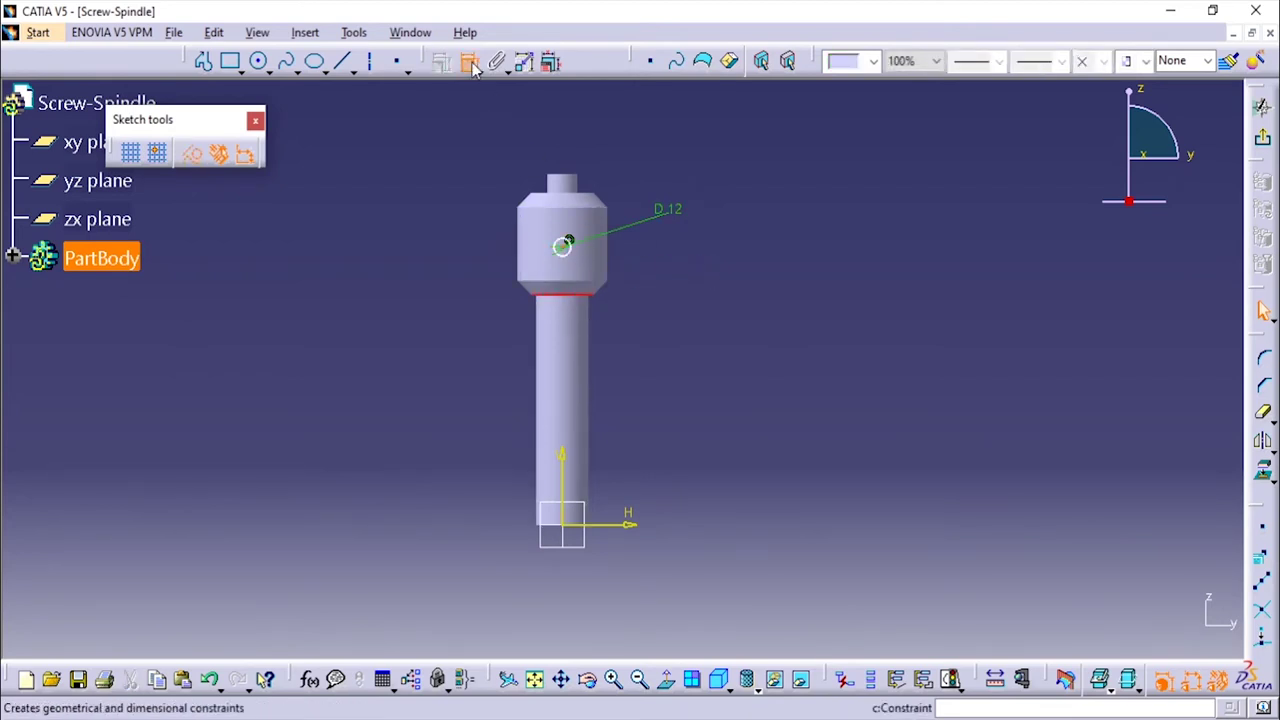
click(568, 249)
click(694, 277)
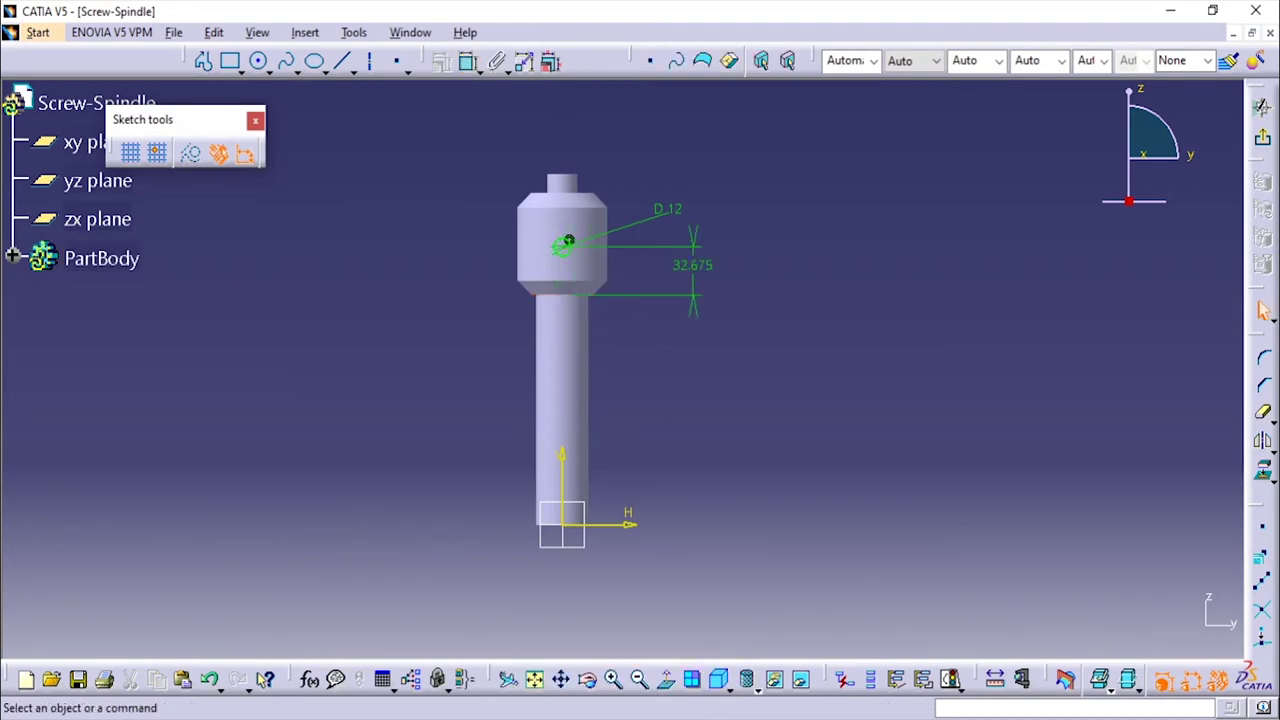
Set the circle's distance from the head's lower edge to 35 mm per the reference drawing, then check the sketch's solving status and exit it
key(alt+Tab)
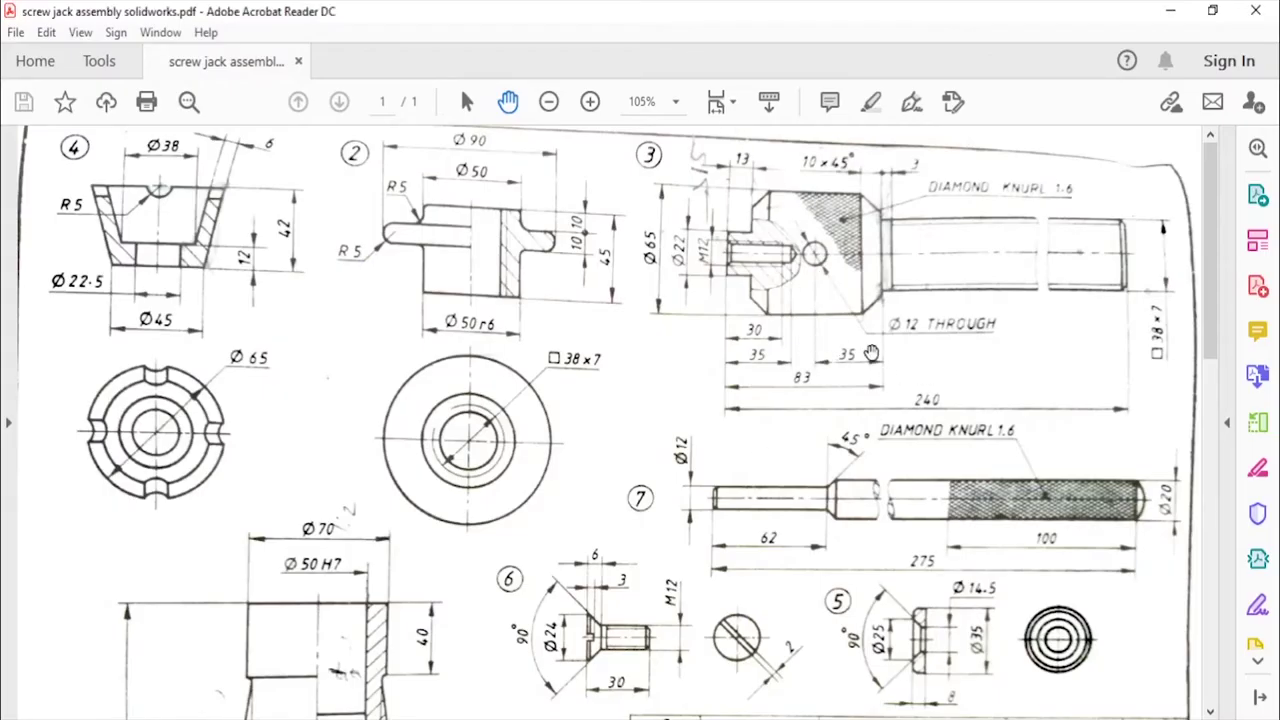
key(alt+Tab)
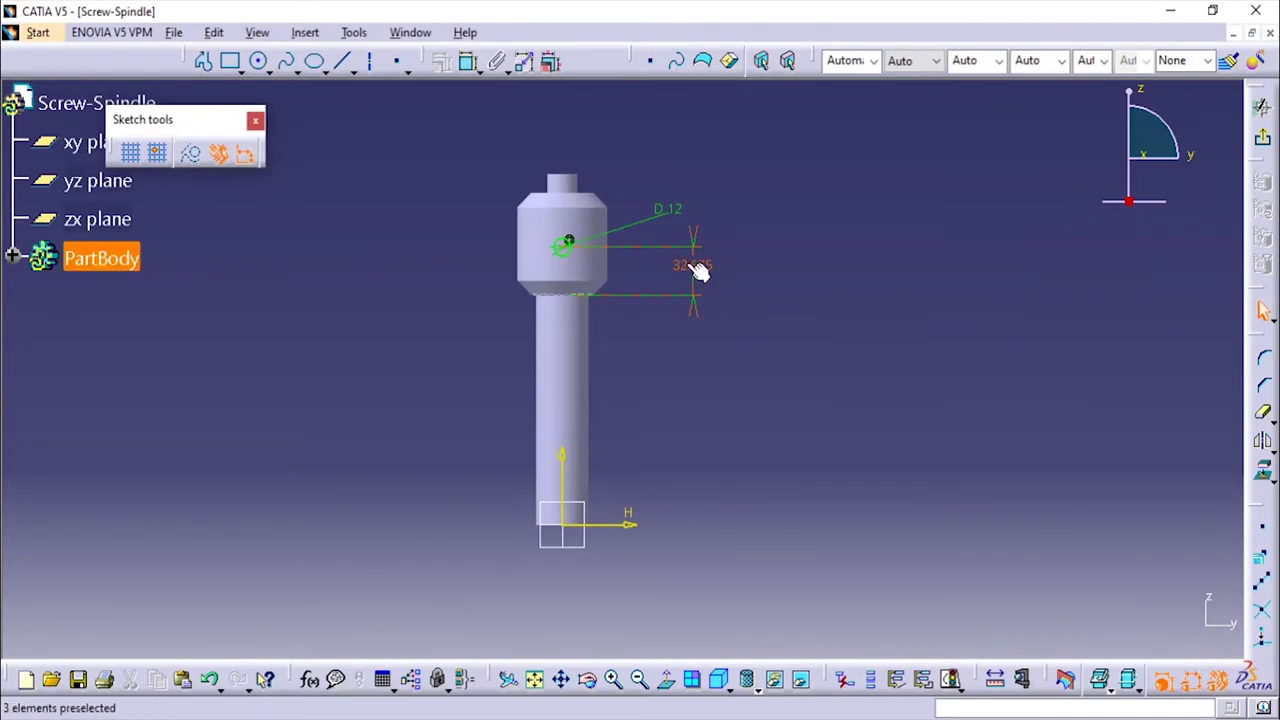
double_click(690, 272)
text(35)
key(Return)
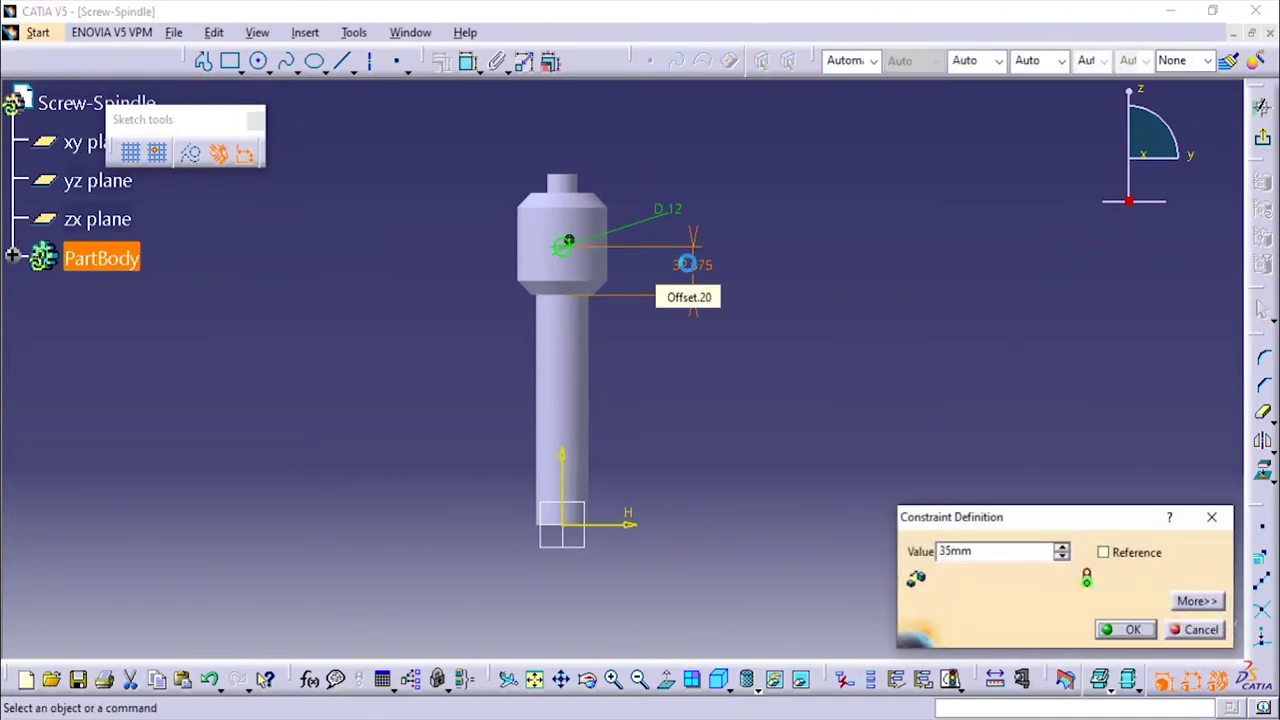
click(950, 680)
click(1040, 624)
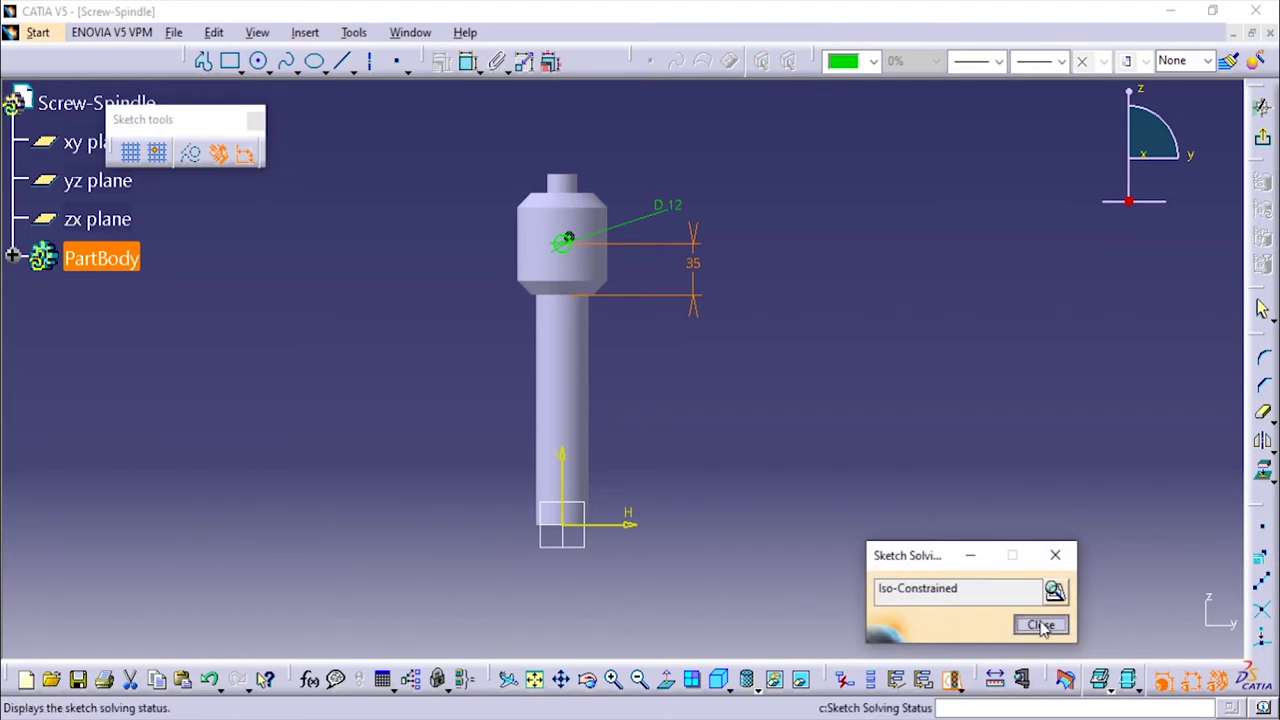
click(1263, 106)
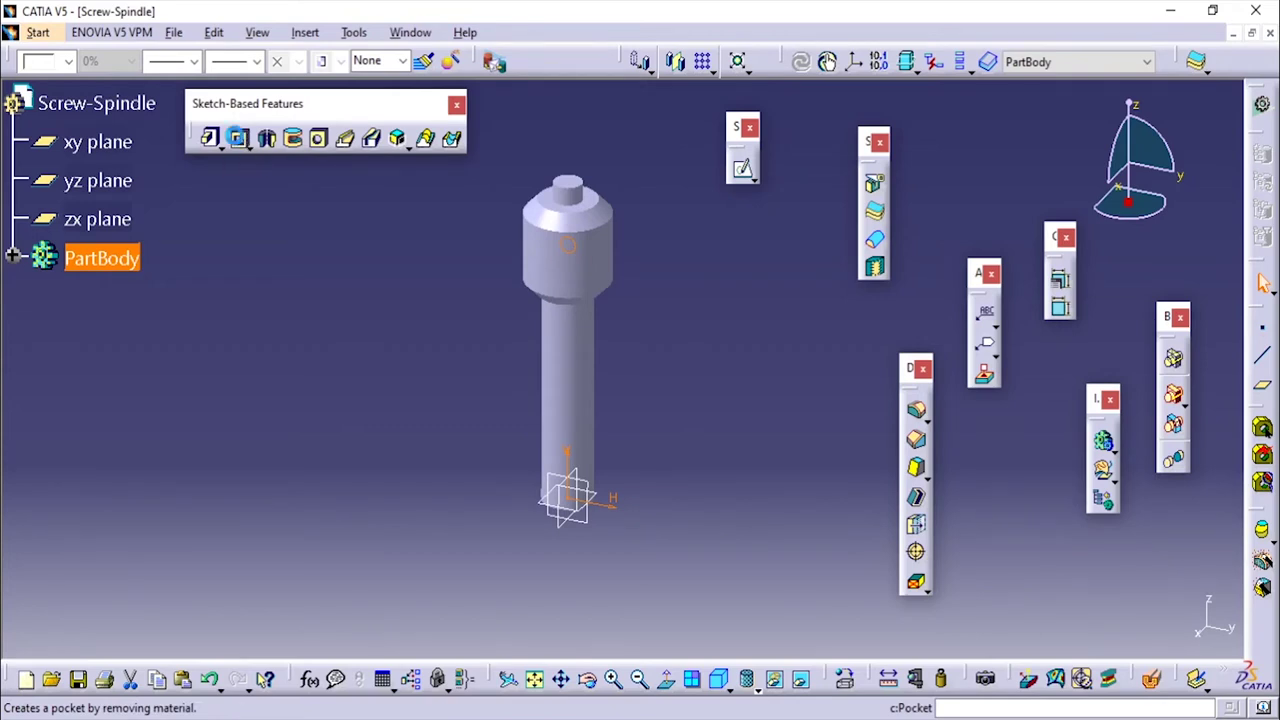
Cut the circle through the head as a pocket with both limits set to Up to surface, using the head's outer cylindrical faces
click(238, 138)
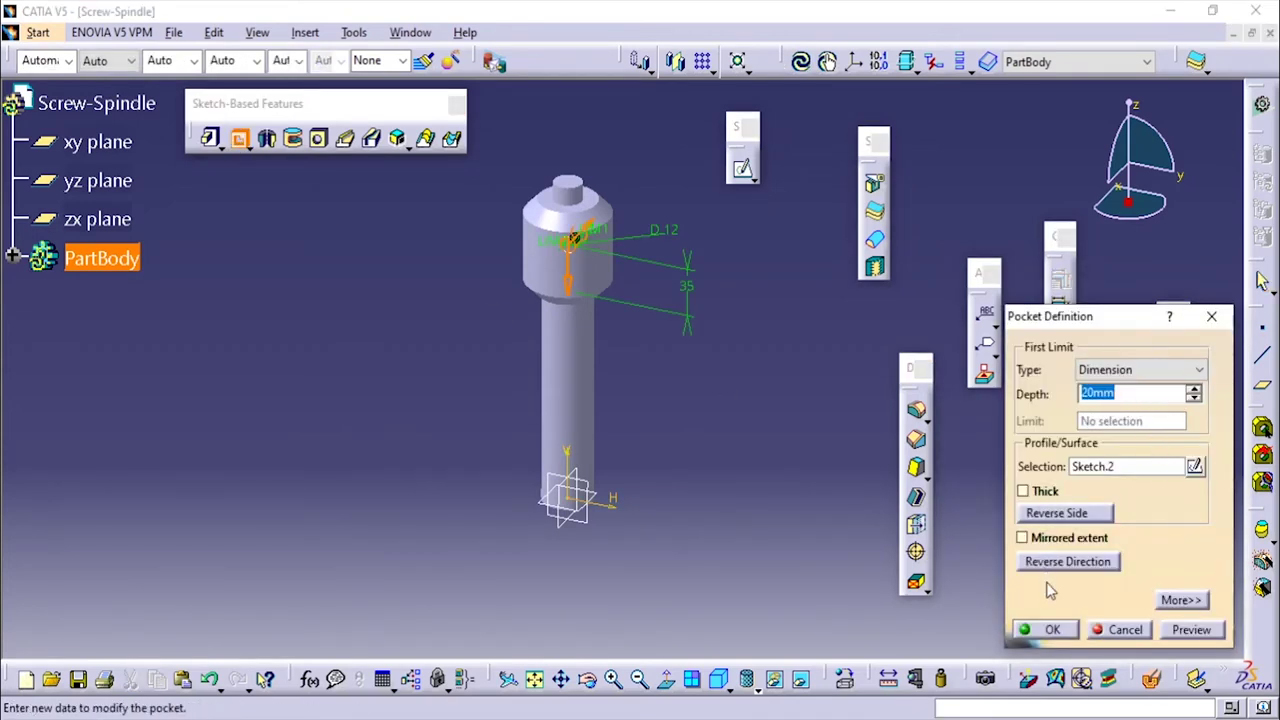
click(1180, 599)
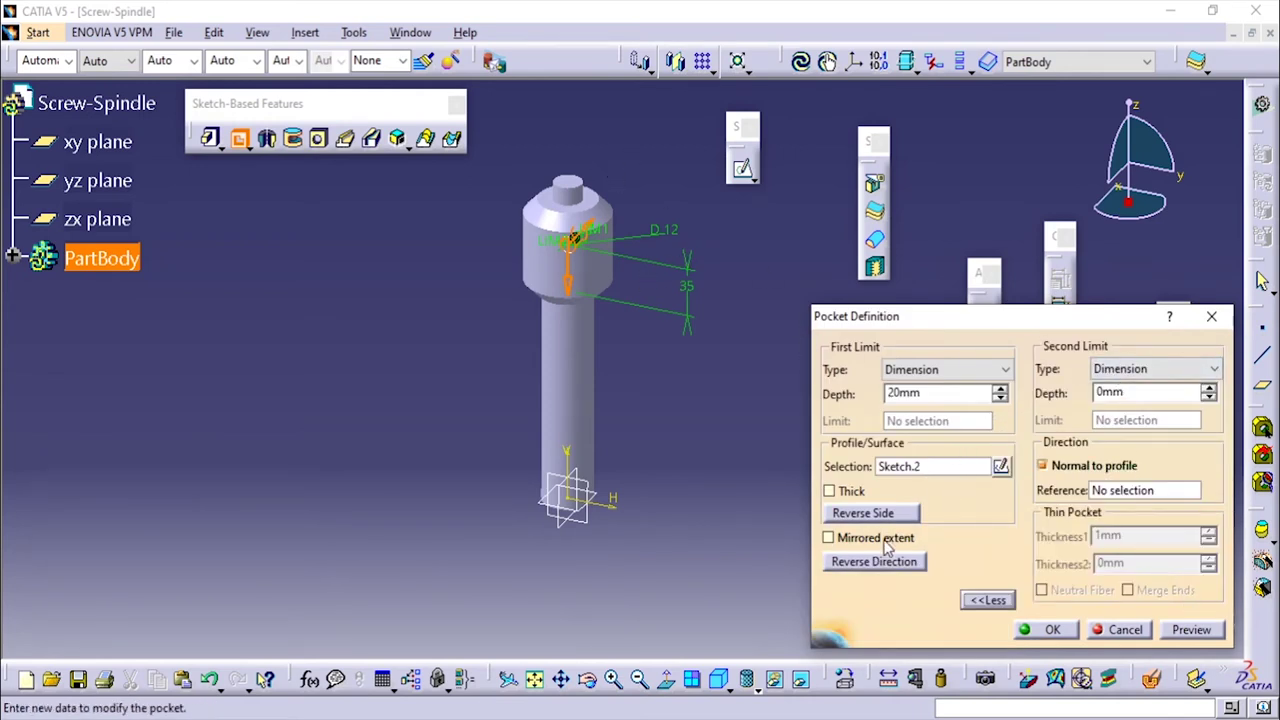
click(956, 370)
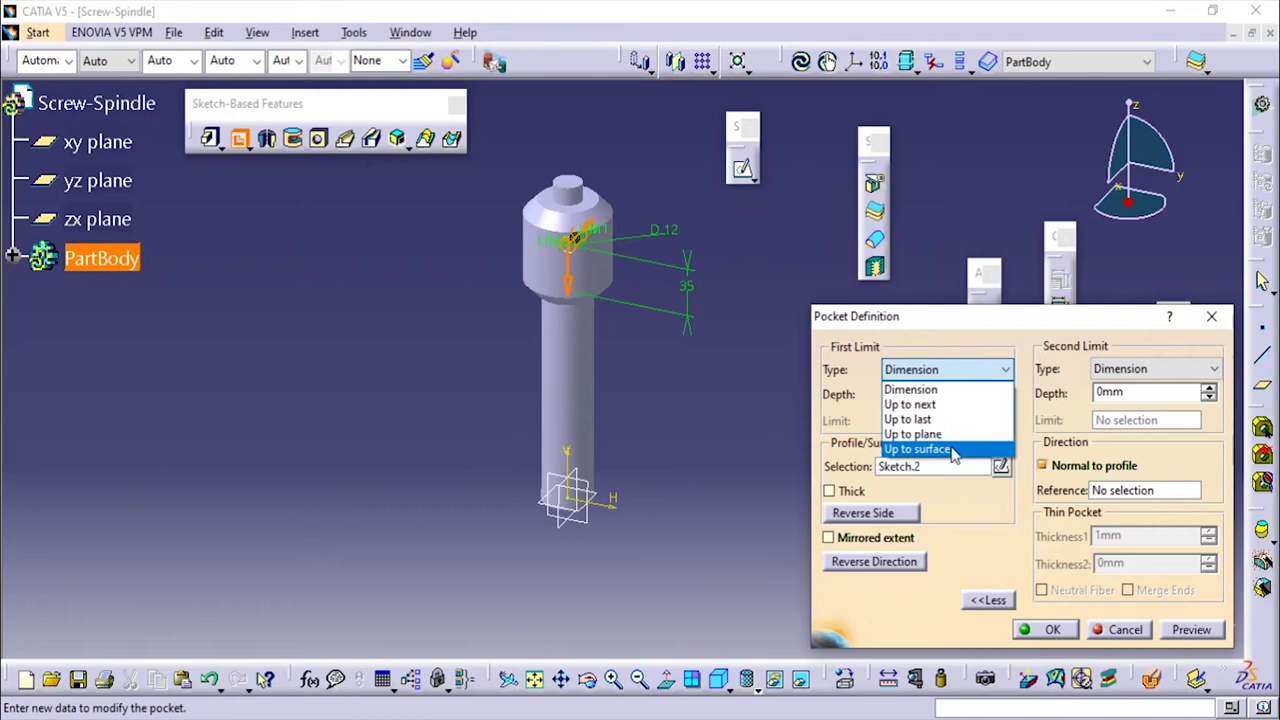
click(917, 449)
click(580, 250)
click(1155, 369)
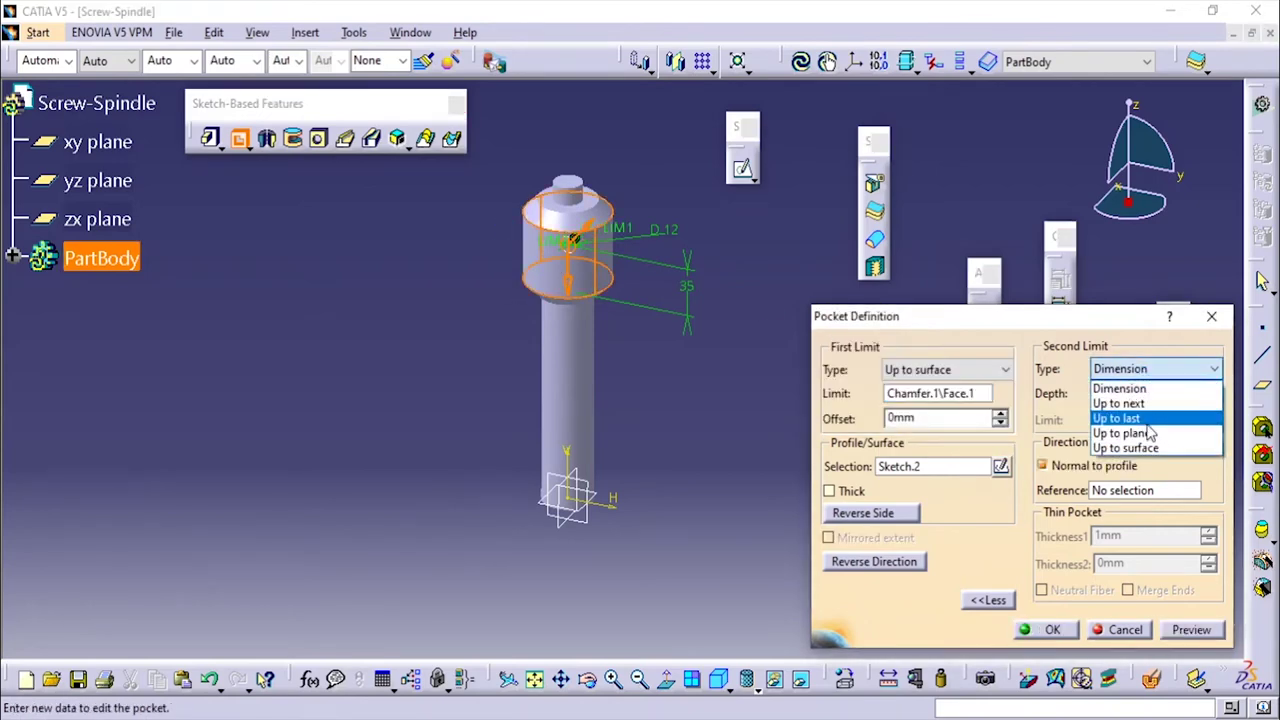
click(1125, 448)
click(560, 265)
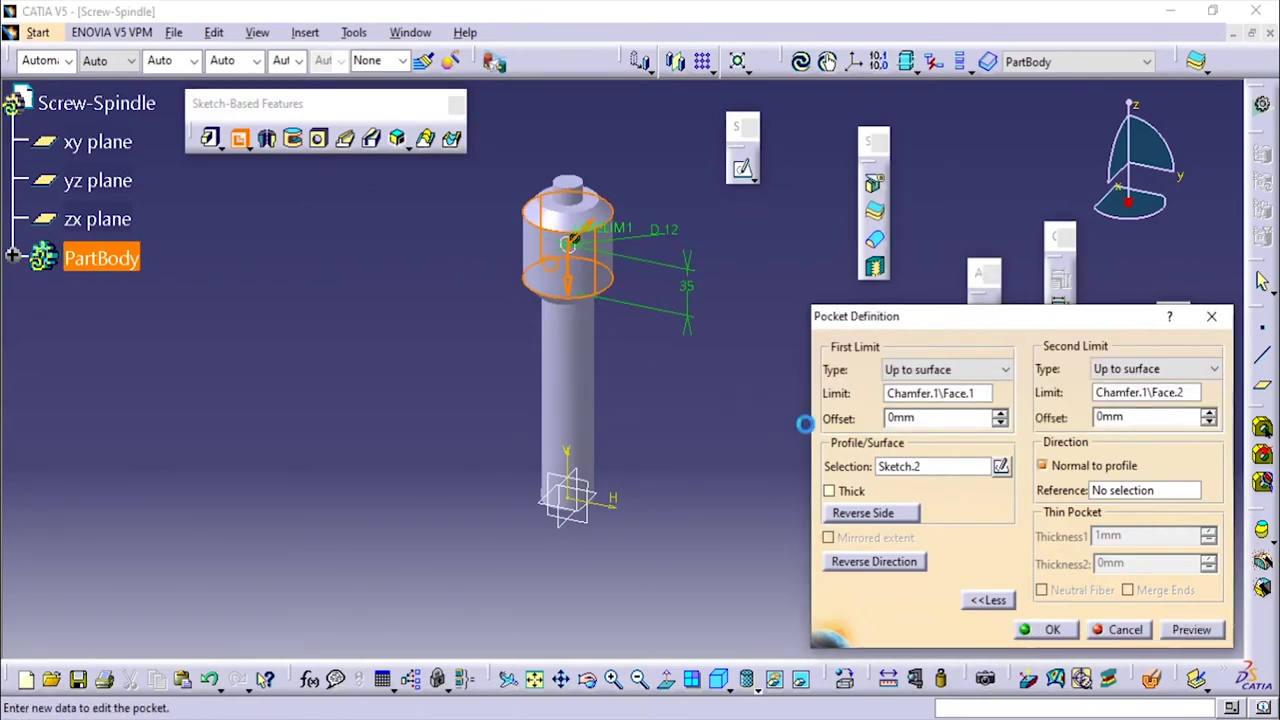
click(1052, 629)
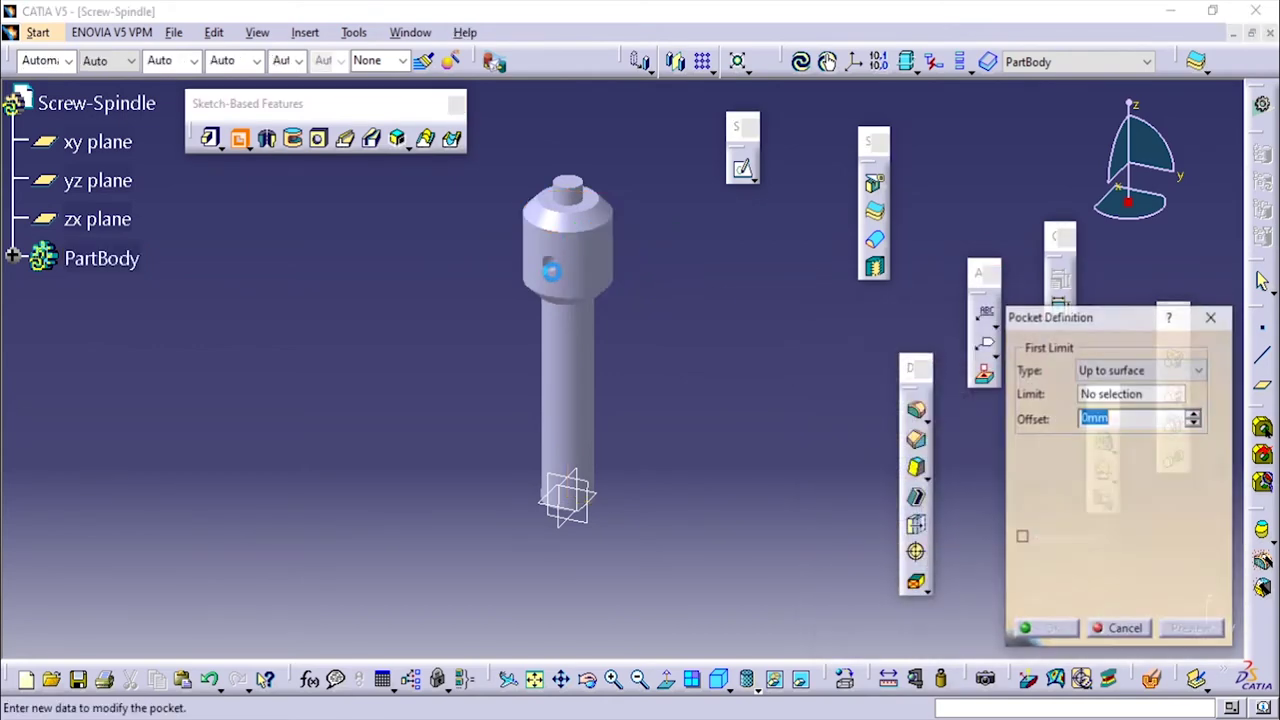
click(1211, 316)
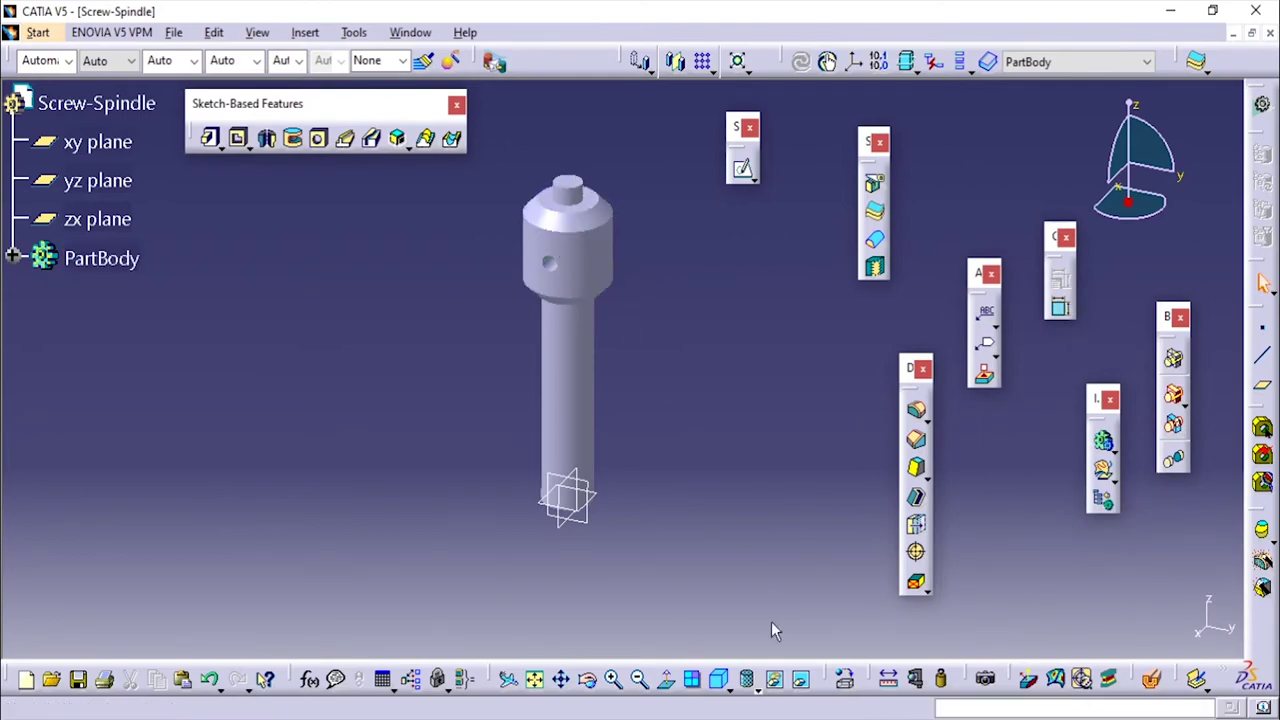
Check the M12 hole in the spindle's end on the reference drawing and start a new sketch on the yz plane
key(alt+Tab)
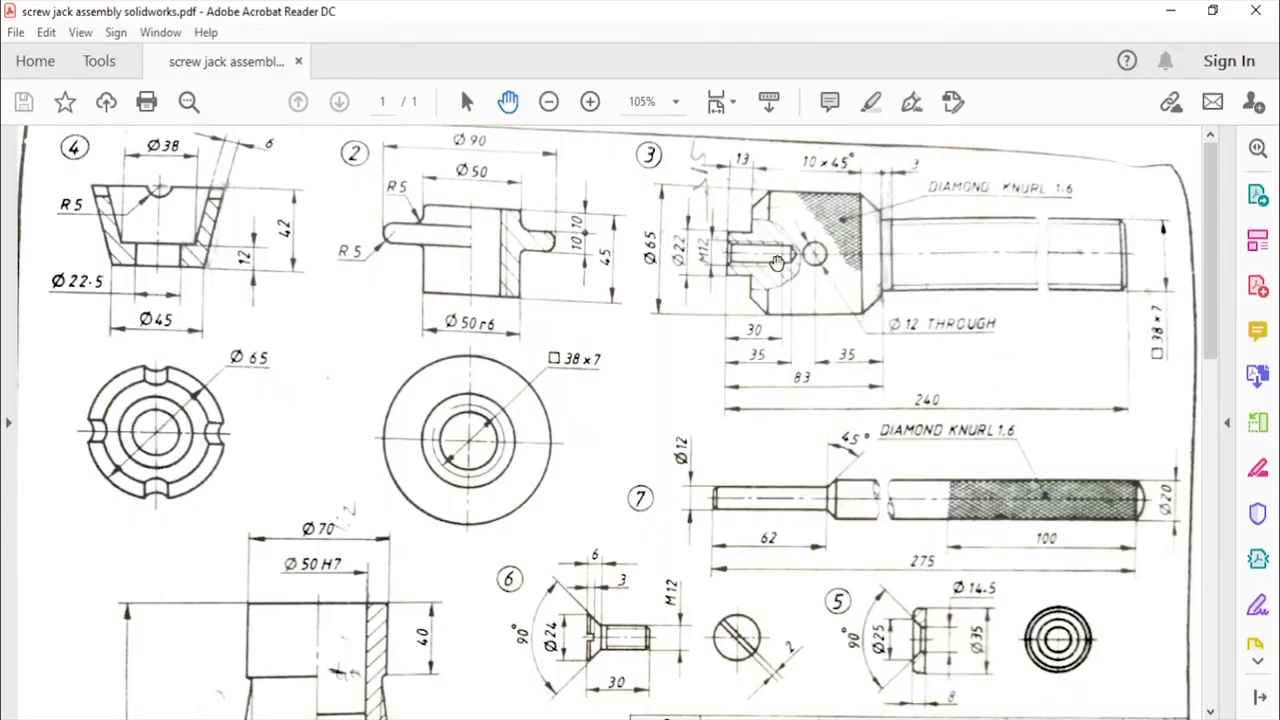
key(alt+Tab)
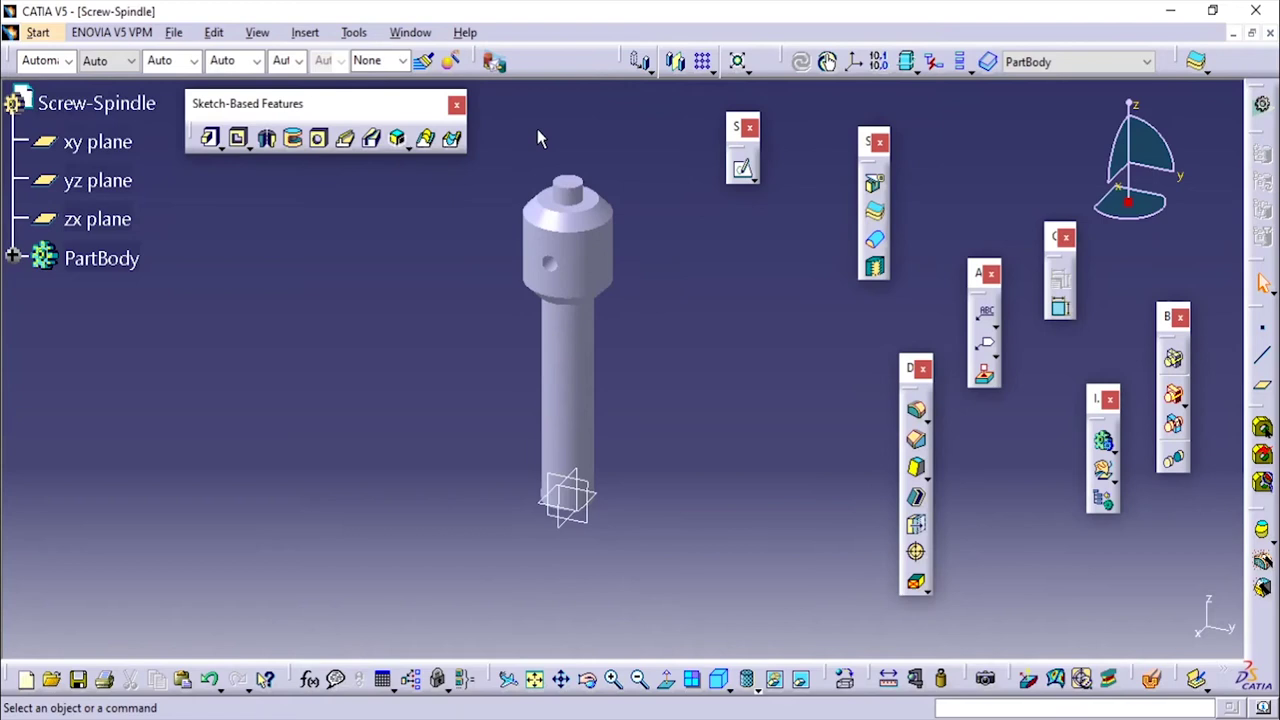
click(597, 485)
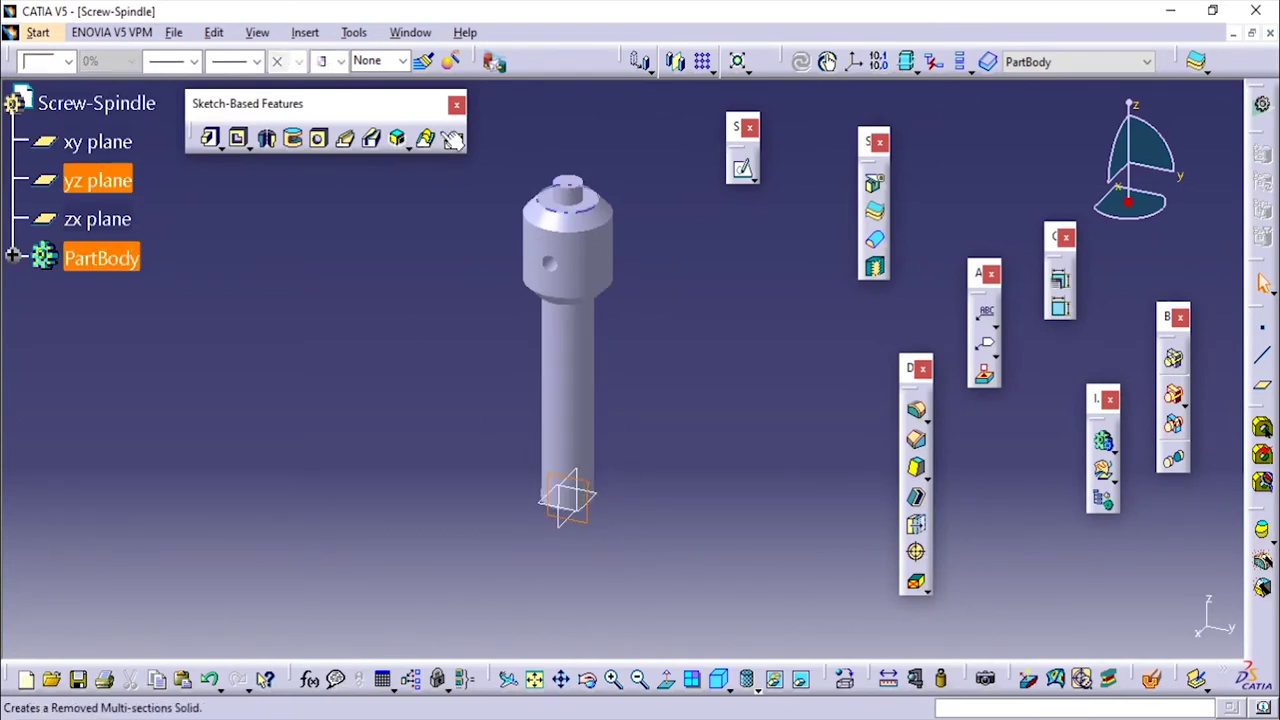
click(742, 169)
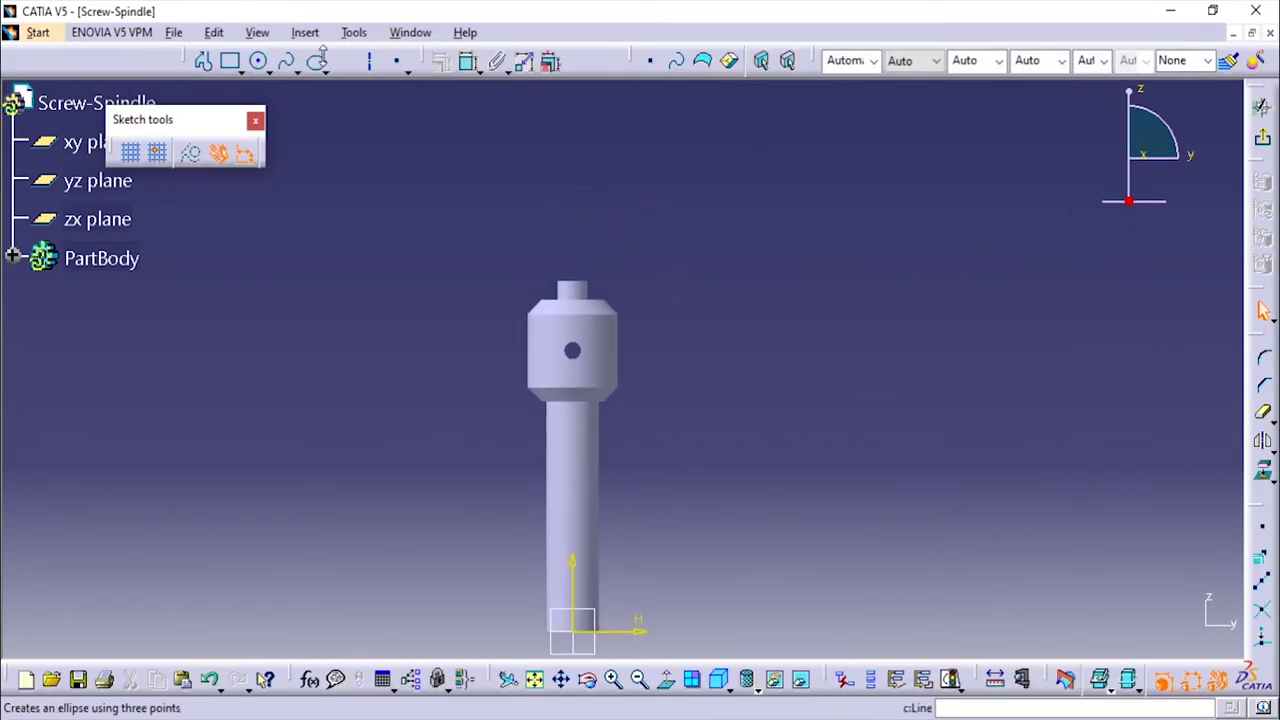
click(343, 61)
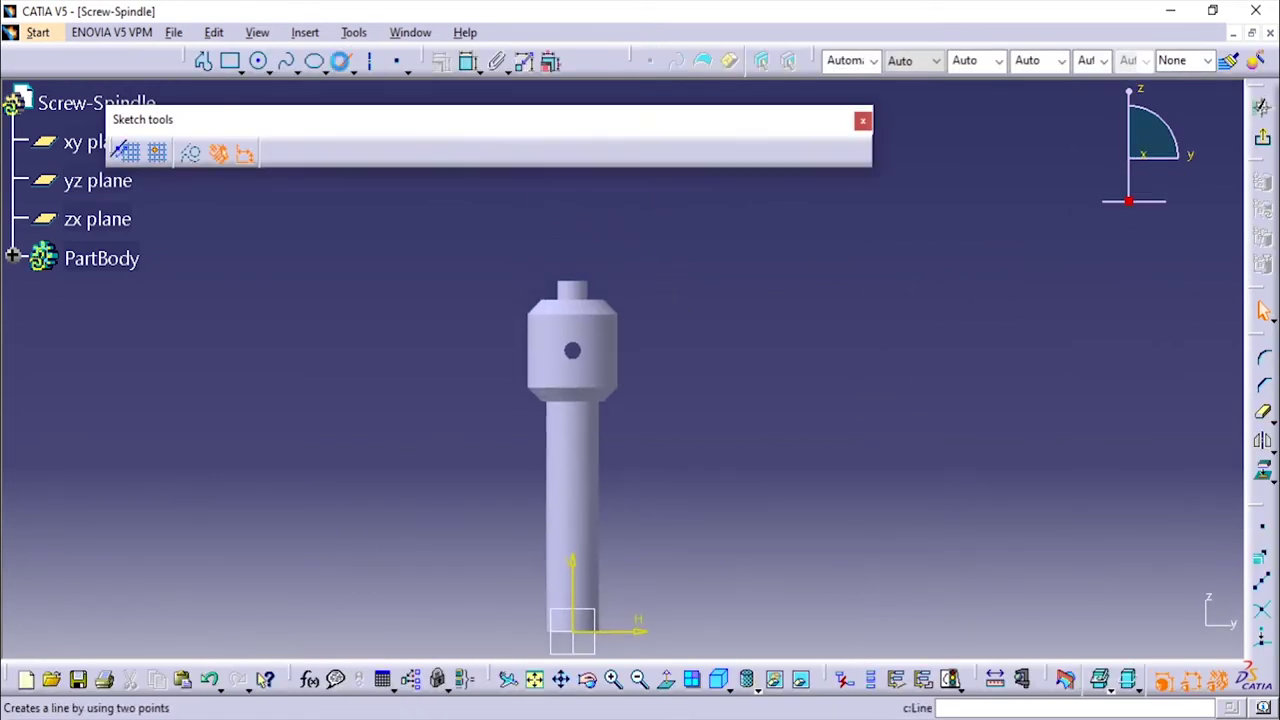
click(573, 280)
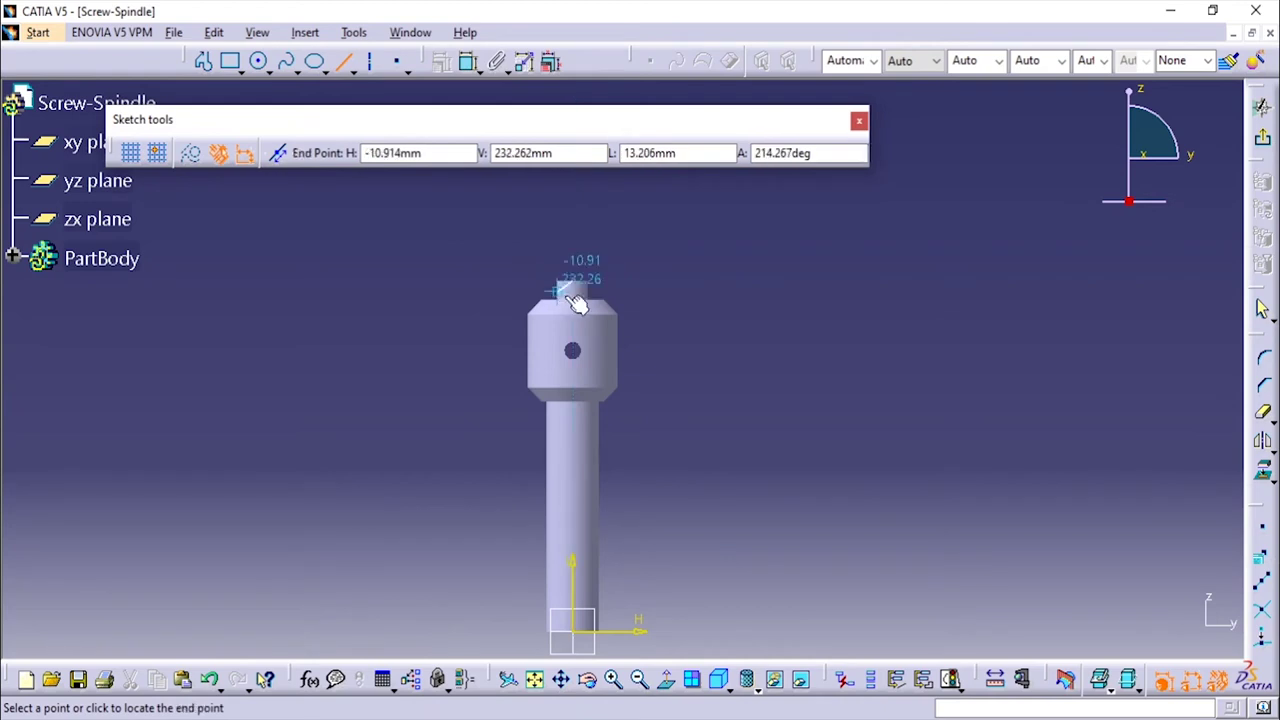
ctrl+middle_drag(709, 283, 716, 170)
middle_drag(732, 255, 794, 390)
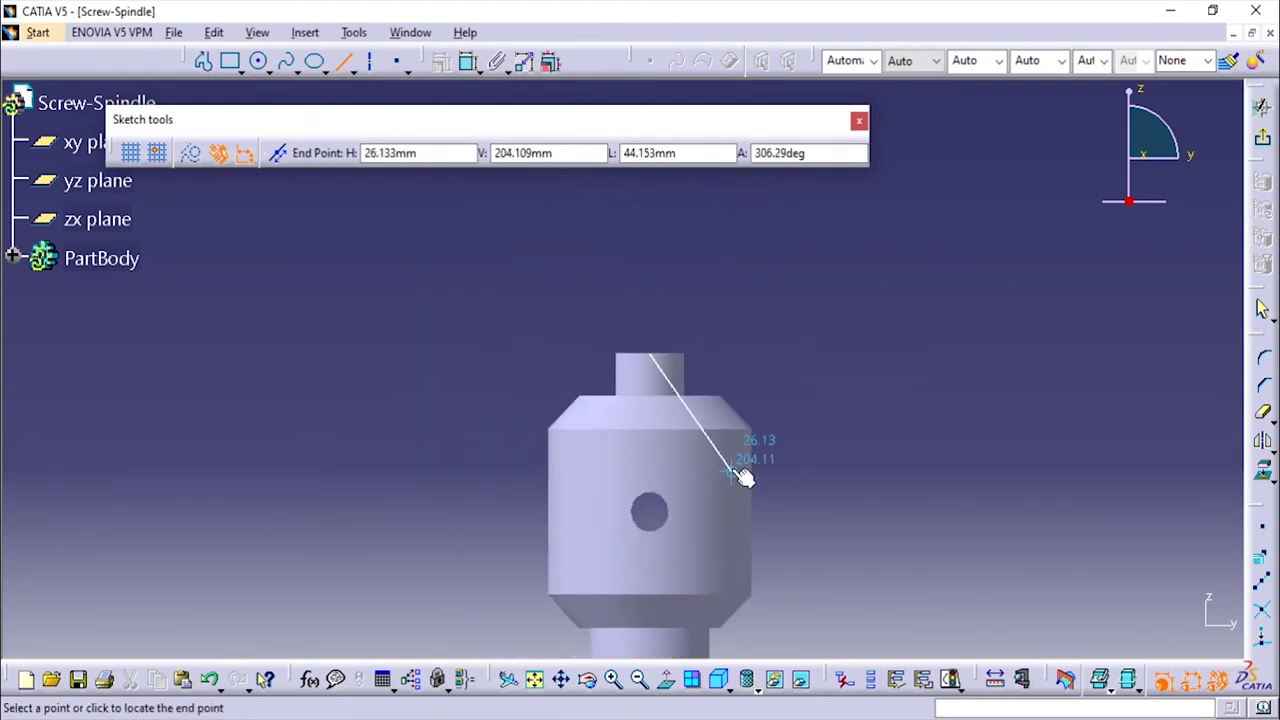
ctrl+middle_drag(734, 466, 760, 329)
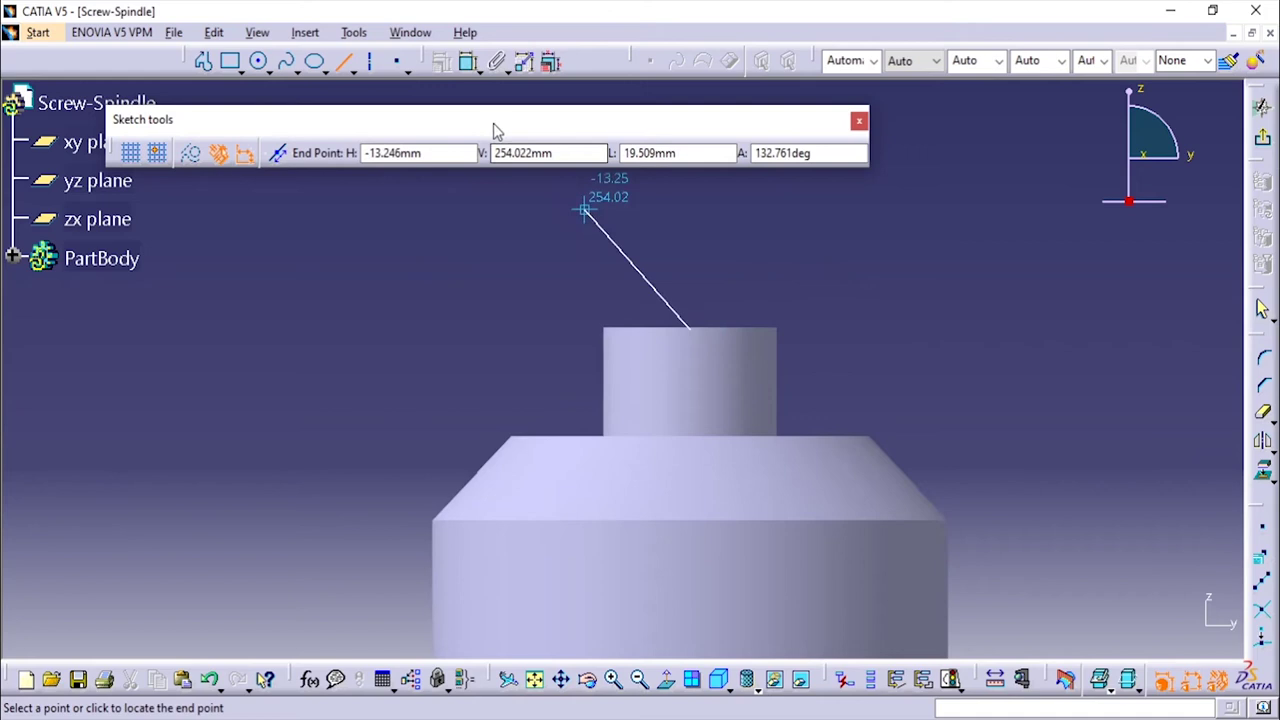
key(Escape)
Draw a horizontal line about 7.3 mm long on the stub's top edge and a slanted line about 6.8 mm long inward from its outer end
click(344, 61)
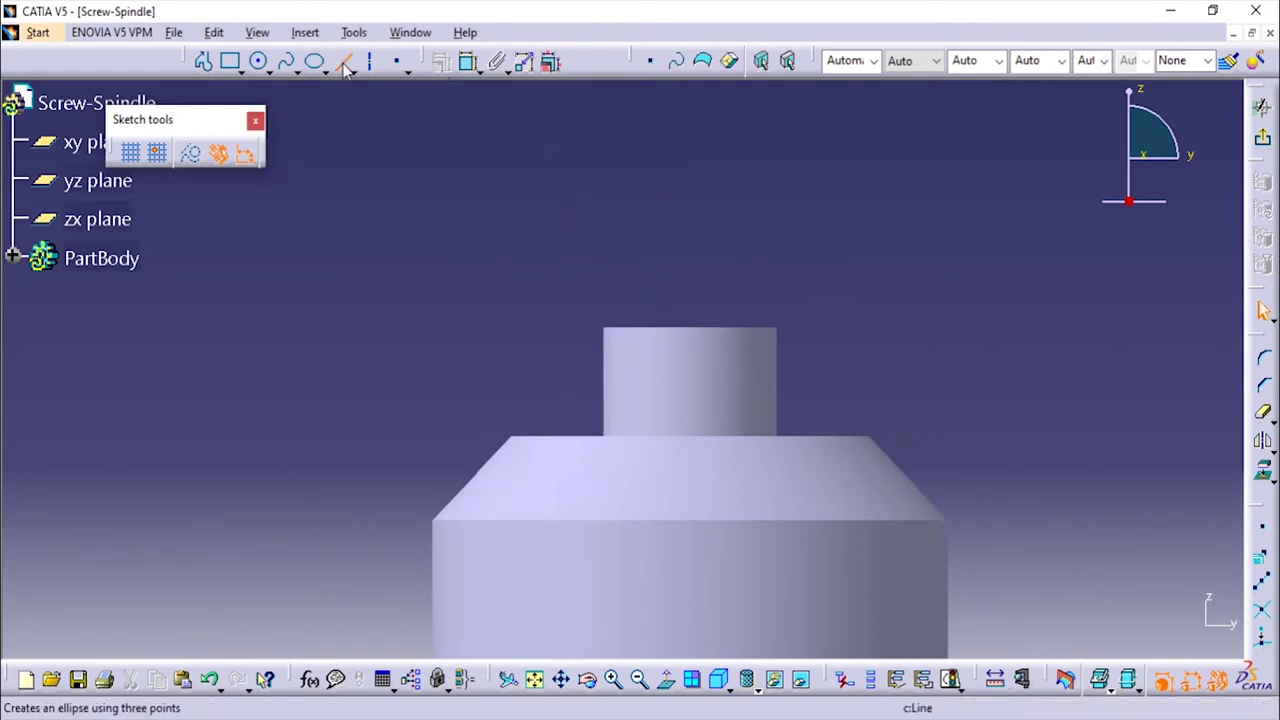
click(688, 329)
click(735, 327)
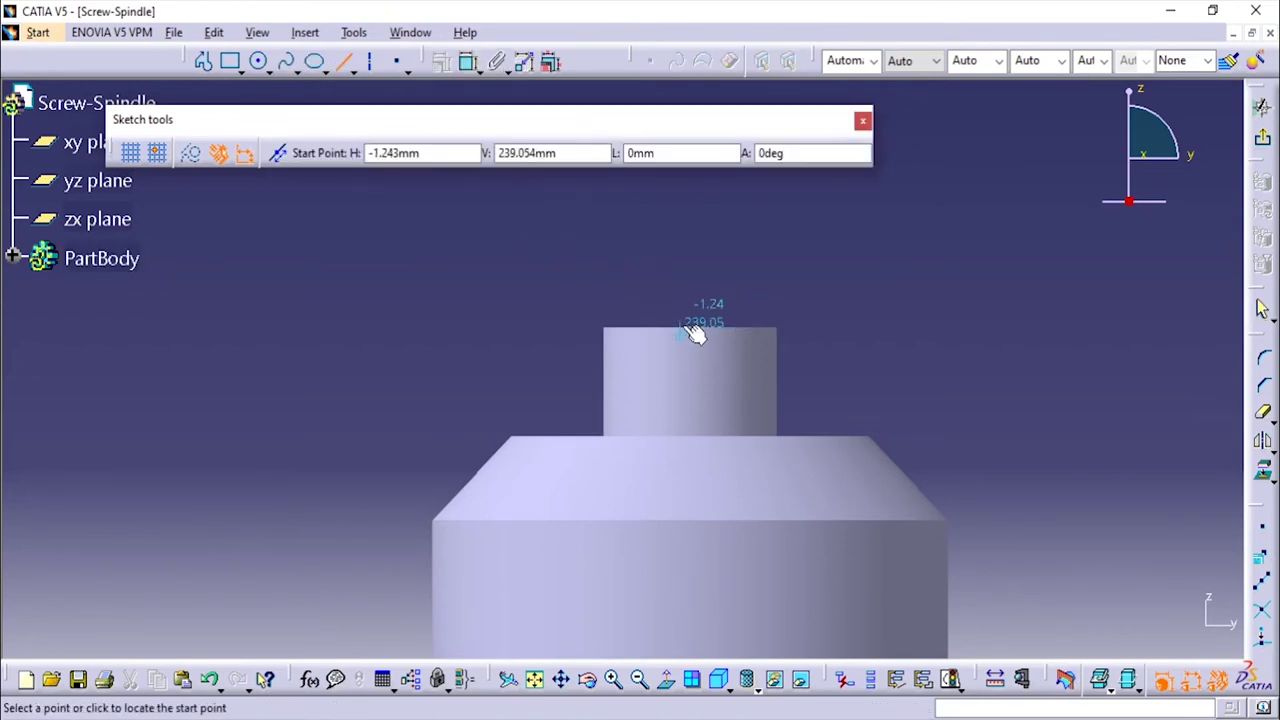
click(684, 329)
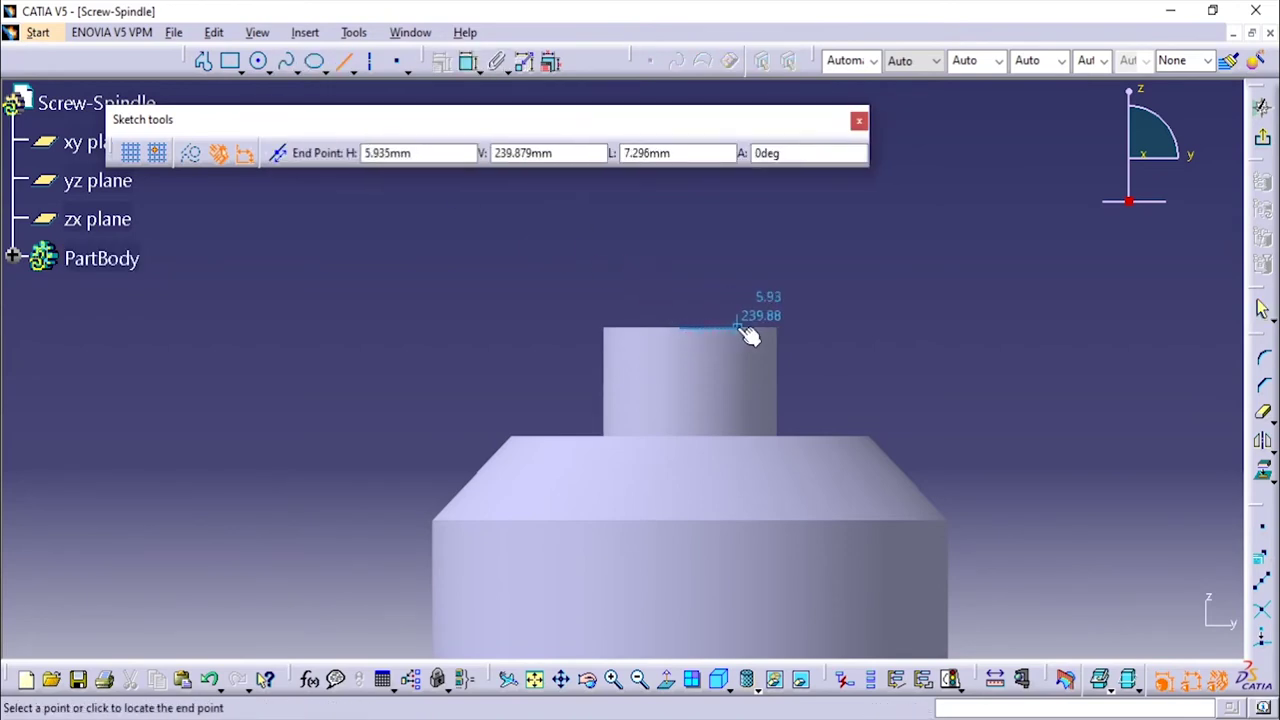
click(740, 327)
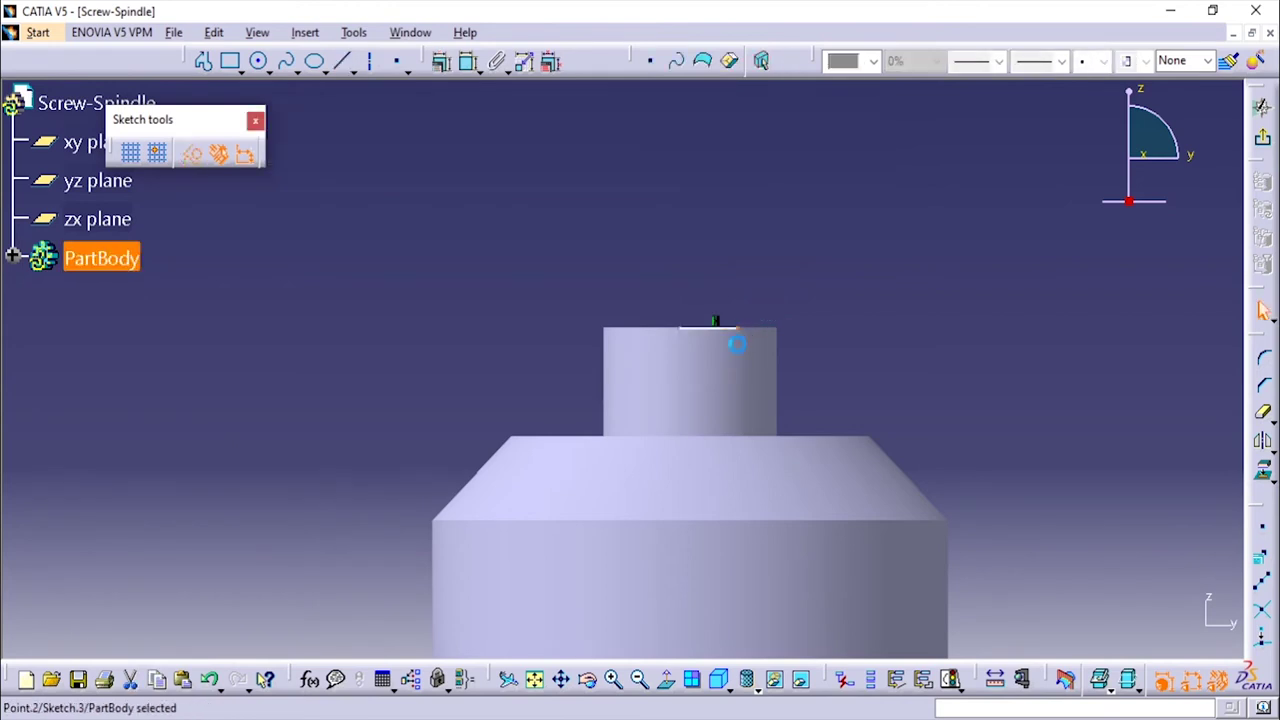
click(343, 61)
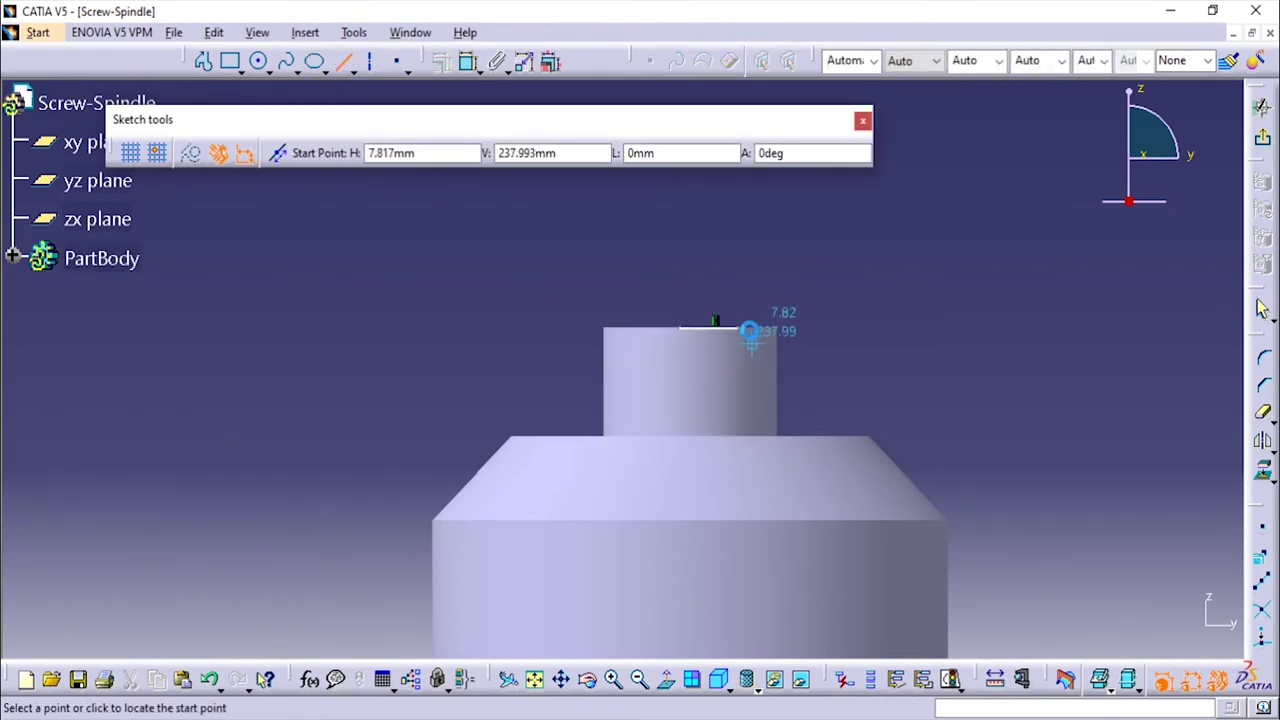
click(738, 329)
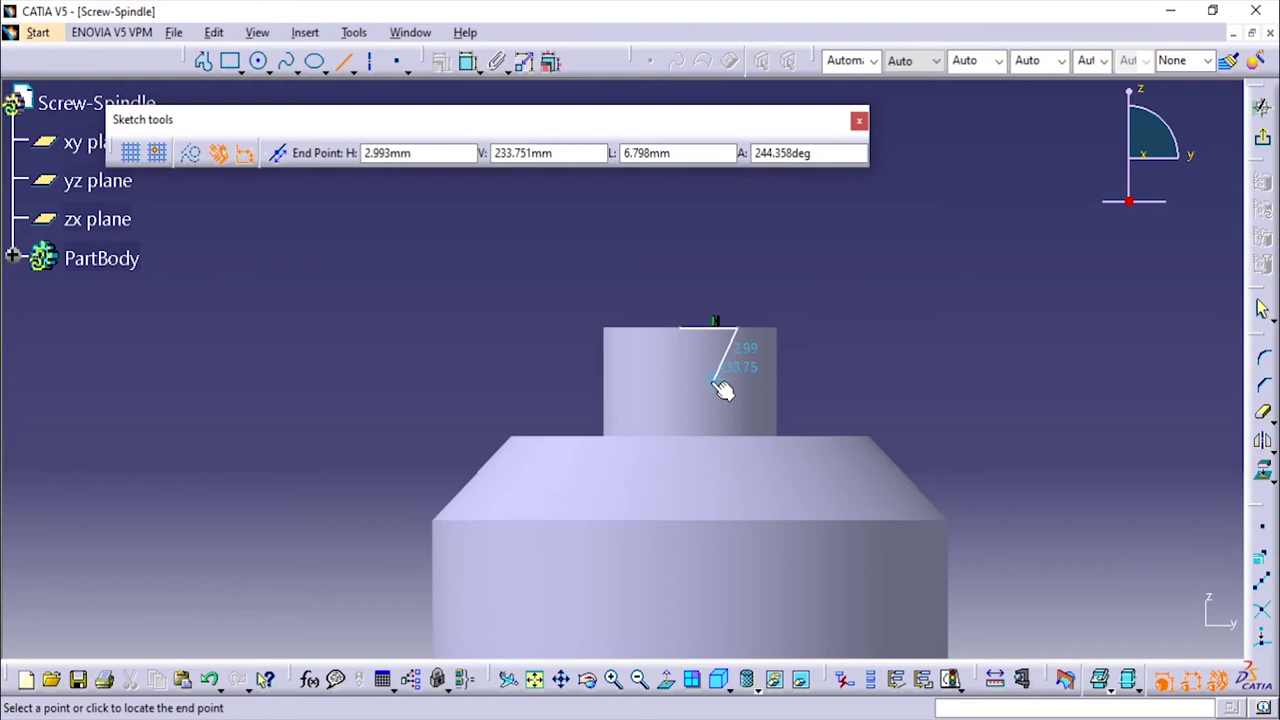
click(711, 377)
Complete the hole's half-profile with a vertical line about 23 mm long, a short slanted tip line, and a closing vertical line about 32 mm long
click(714, 381)
middle_drag(694, 471, 706, 357)
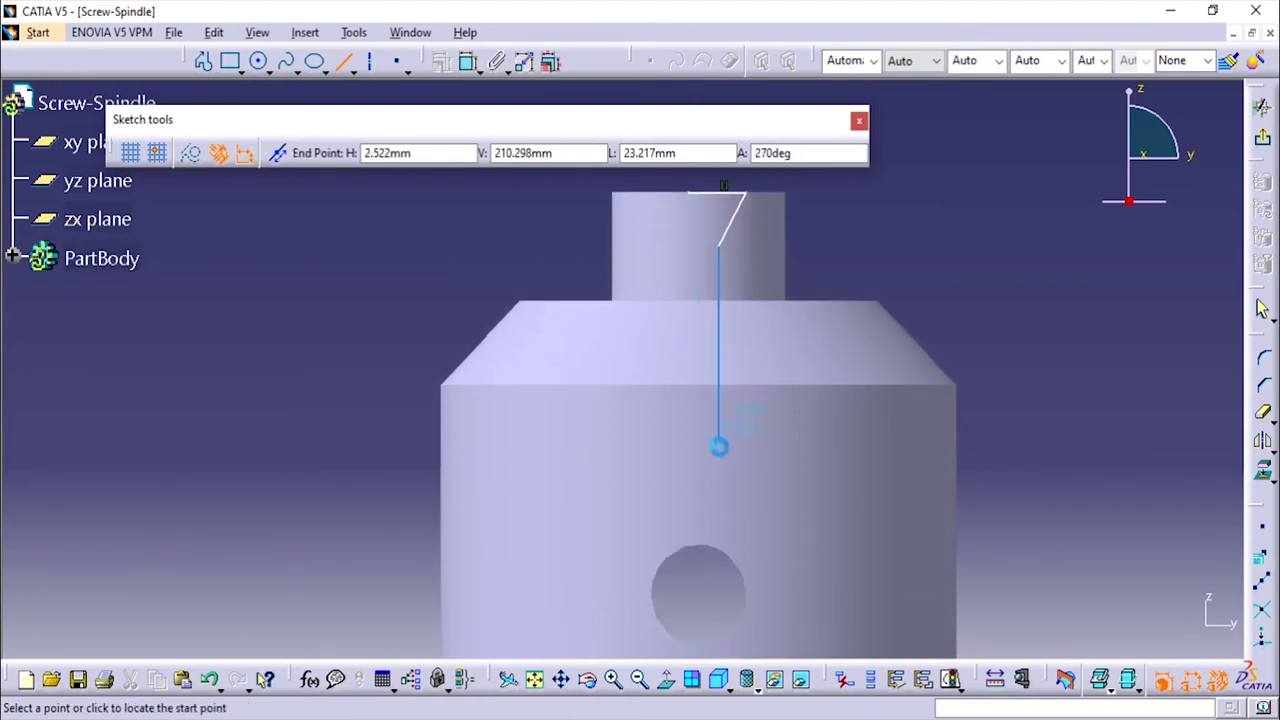
click(718, 446)
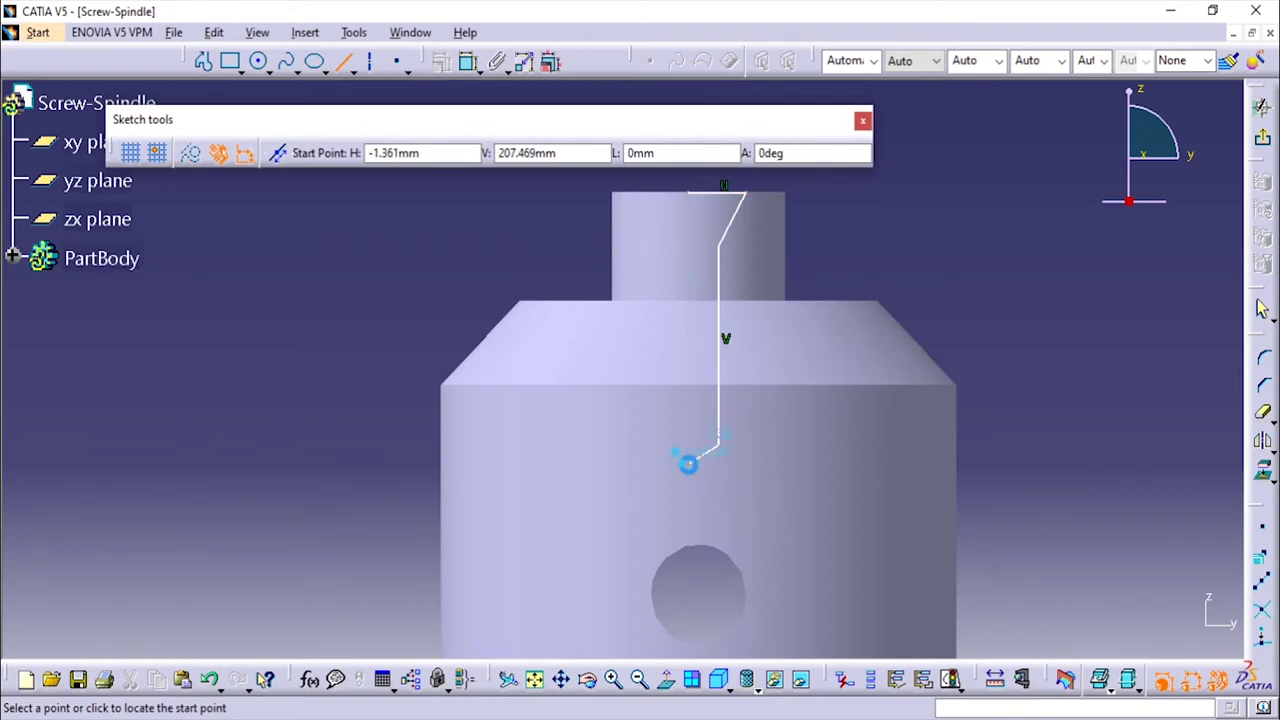
click(688, 463)
click(690, 193)
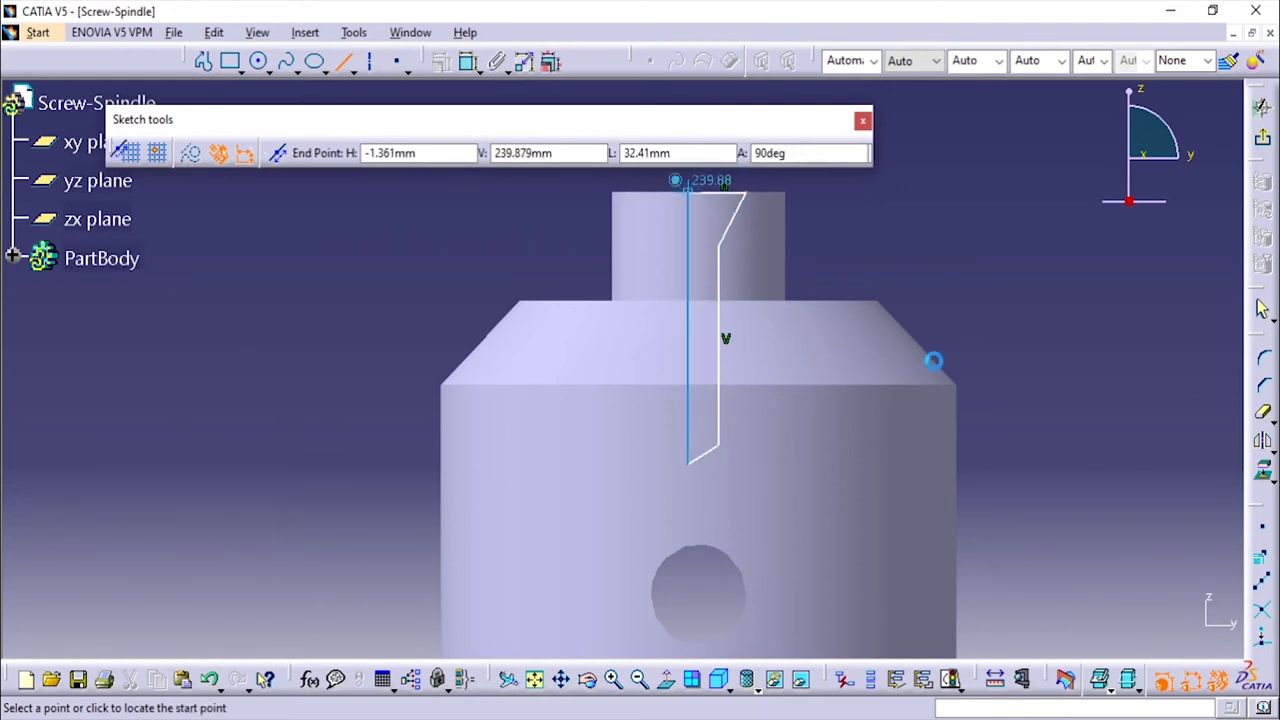
Constrain the half-profile's long closing vertical line to be coincident with the sketch's vertical axis
middle_drag(979, 218, 909, 97)
click(630, 198)
mouse_move(623, 194)
middle_down()
mouse_move(826, 166)
mouse_move(789, 186)
mouse_move(713, 388)
middle_up()
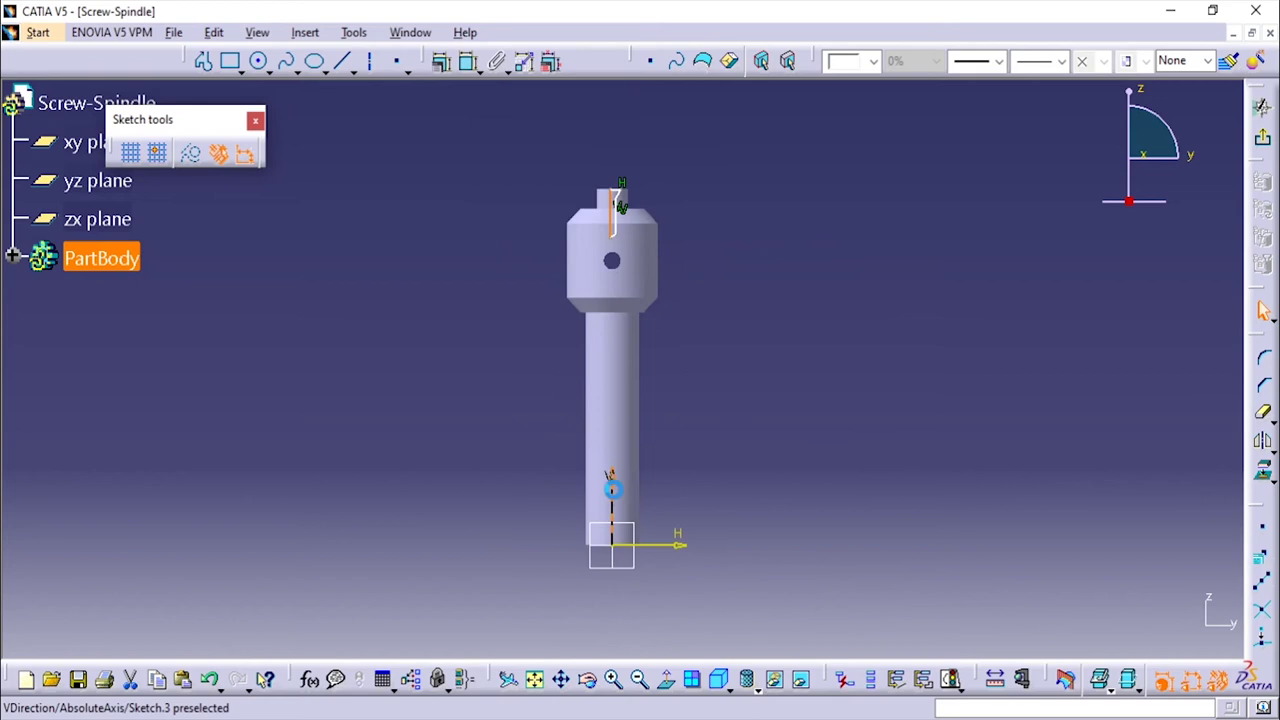
ctrl+click(612, 489)
click(440, 61)
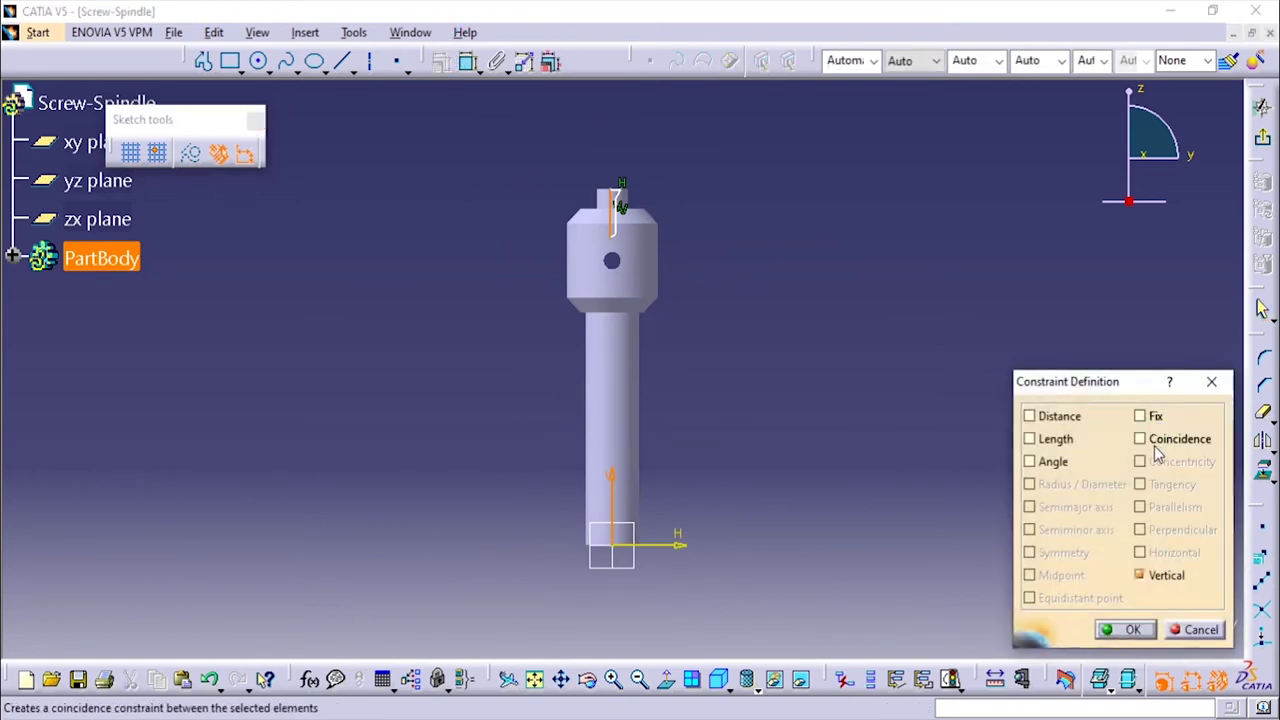
click(1139, 463)
click(1128, 629)
Constrain the half-profile's horizontal line to be coincident with the stub's top edge
middle_drag(934, 477, 779, 291)
click(762, 284)
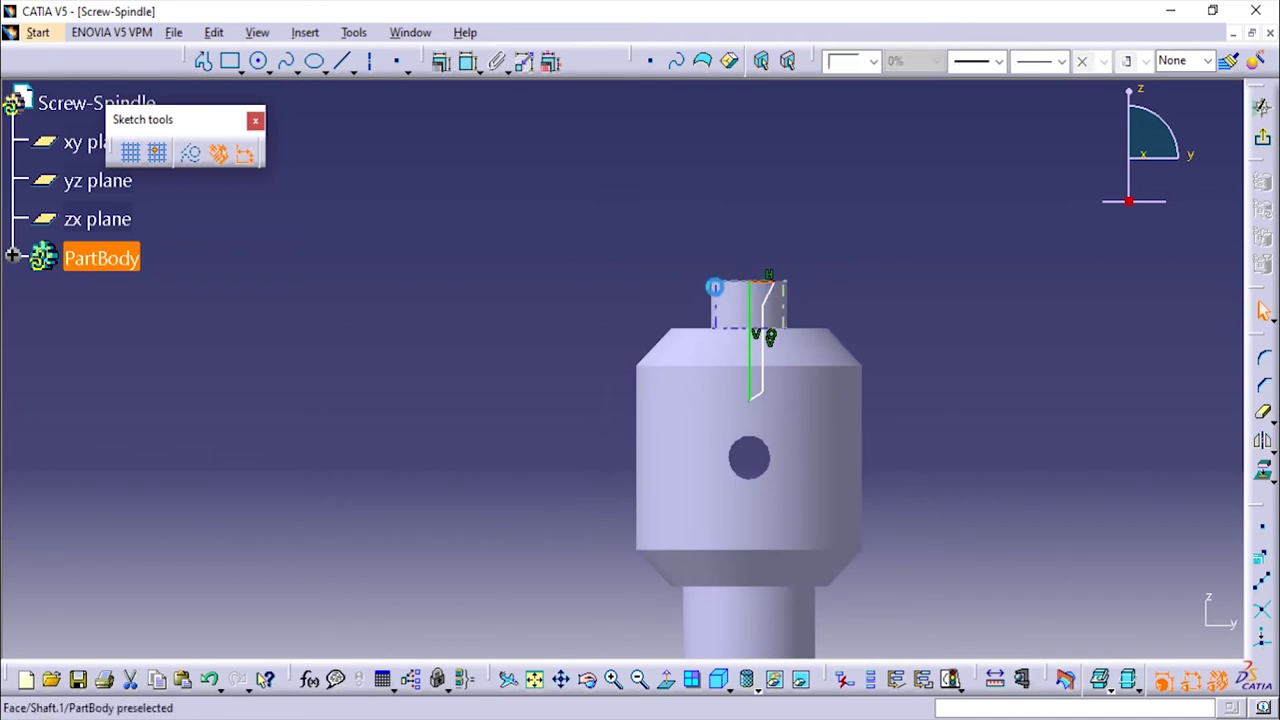
click(740, 290)
click(444, 65)
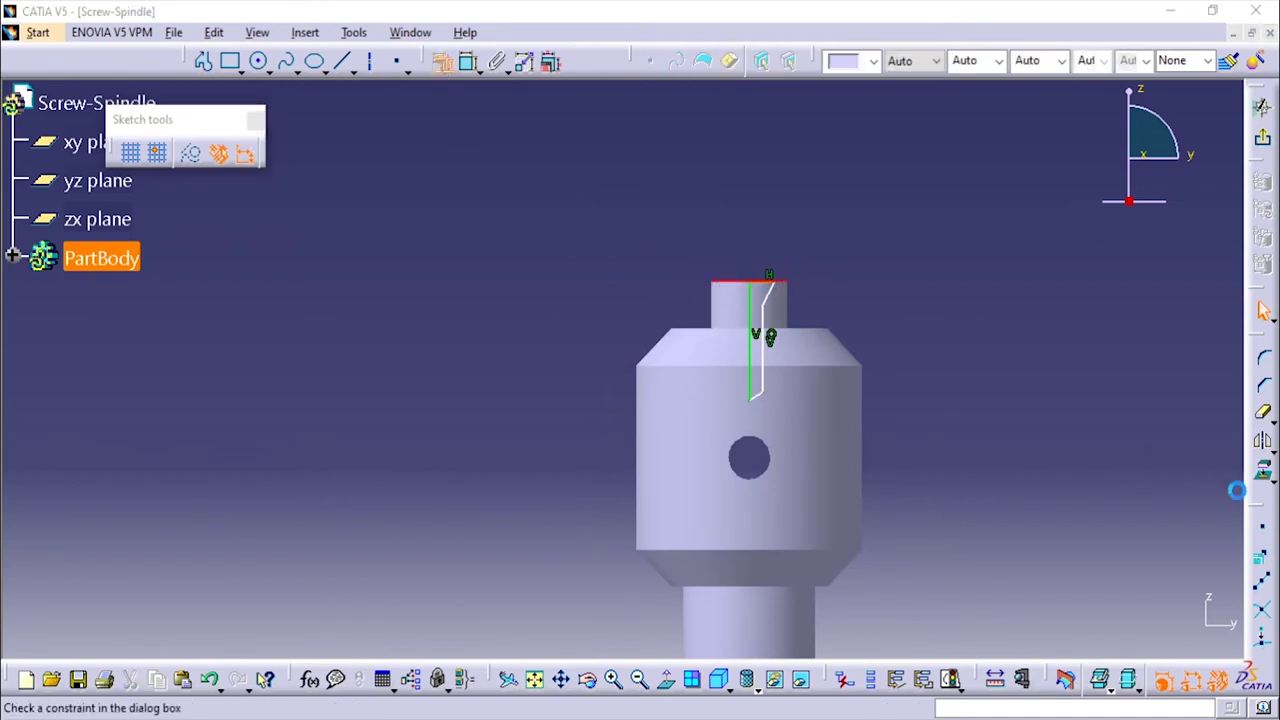
click(1117, 629)
Dimension the angle between the horizontal top line and the slanted countersink line and set it to 60 degrees
middle_drag(1040, 430, 1040, 345)
middle_drag(949, 345, 835, 341)
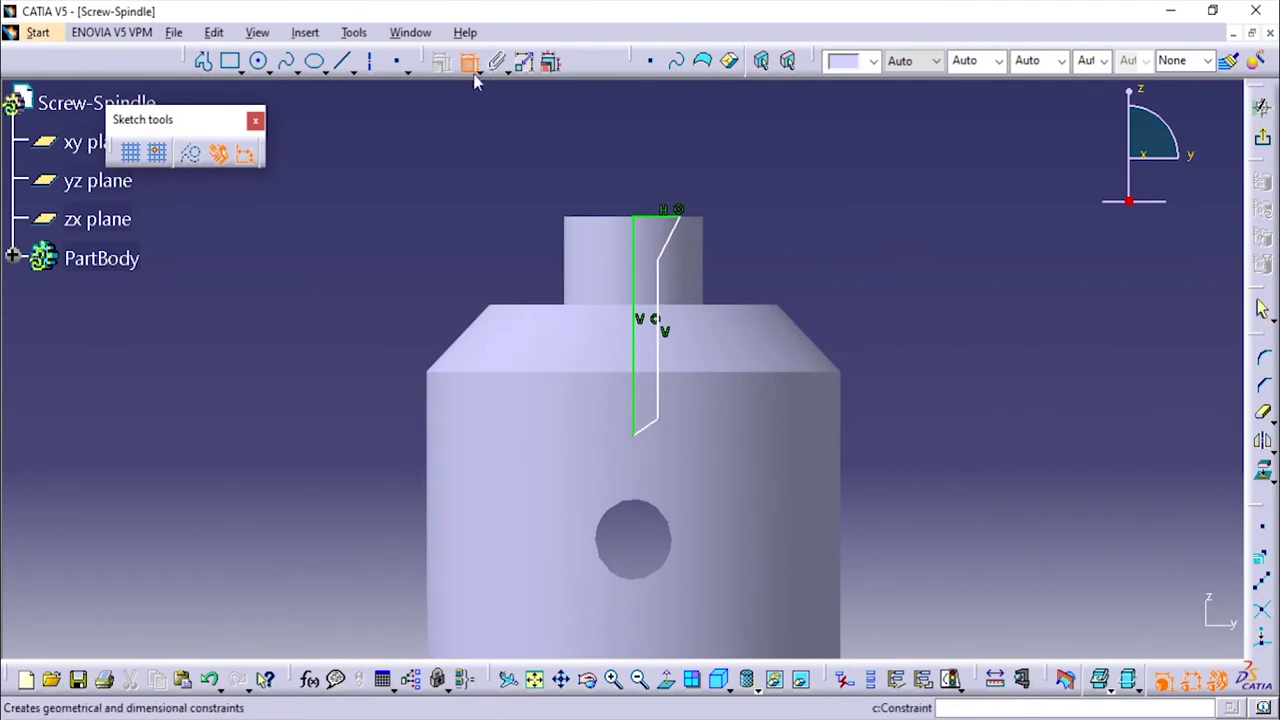
click(668, 224)
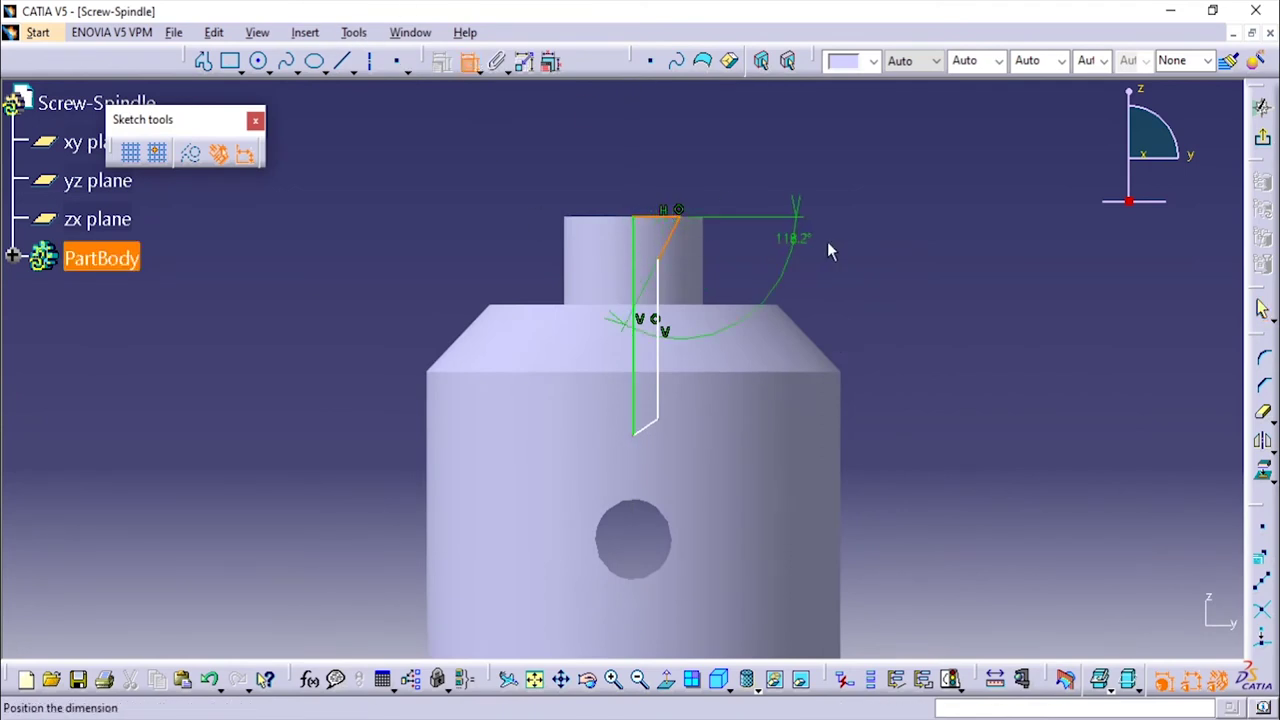
click(652, 248)
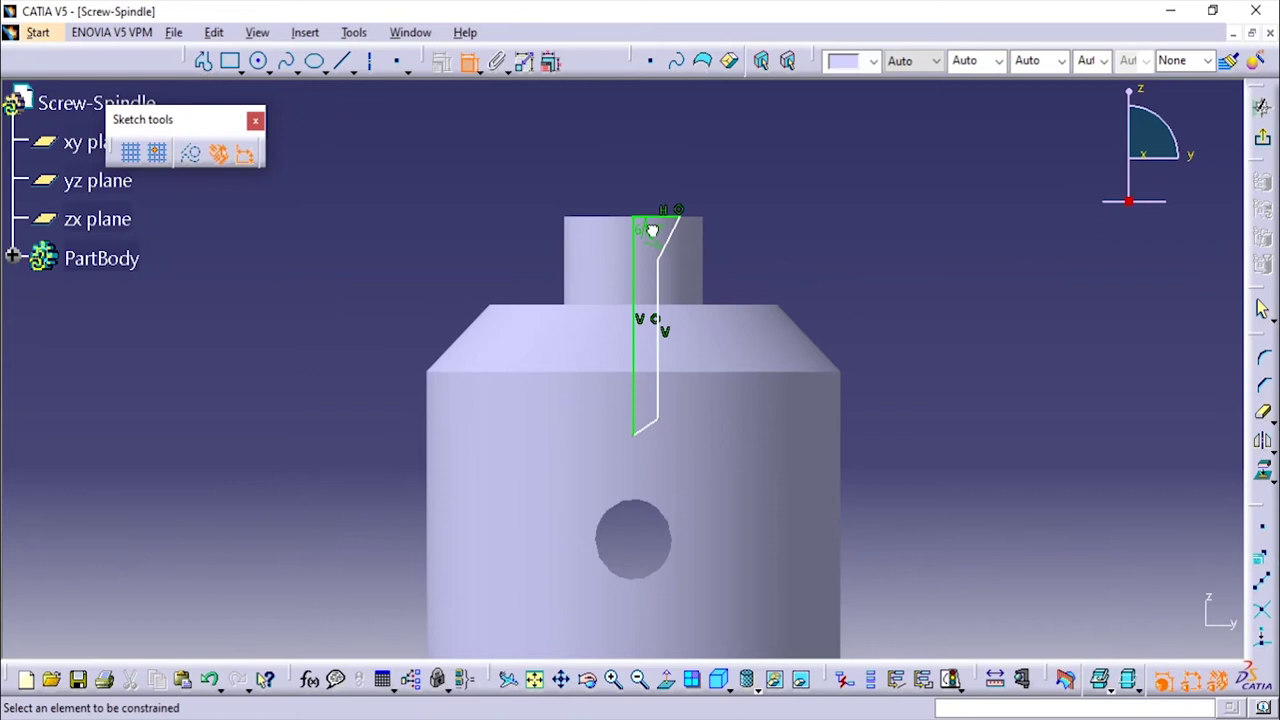
double_click(652, 231)
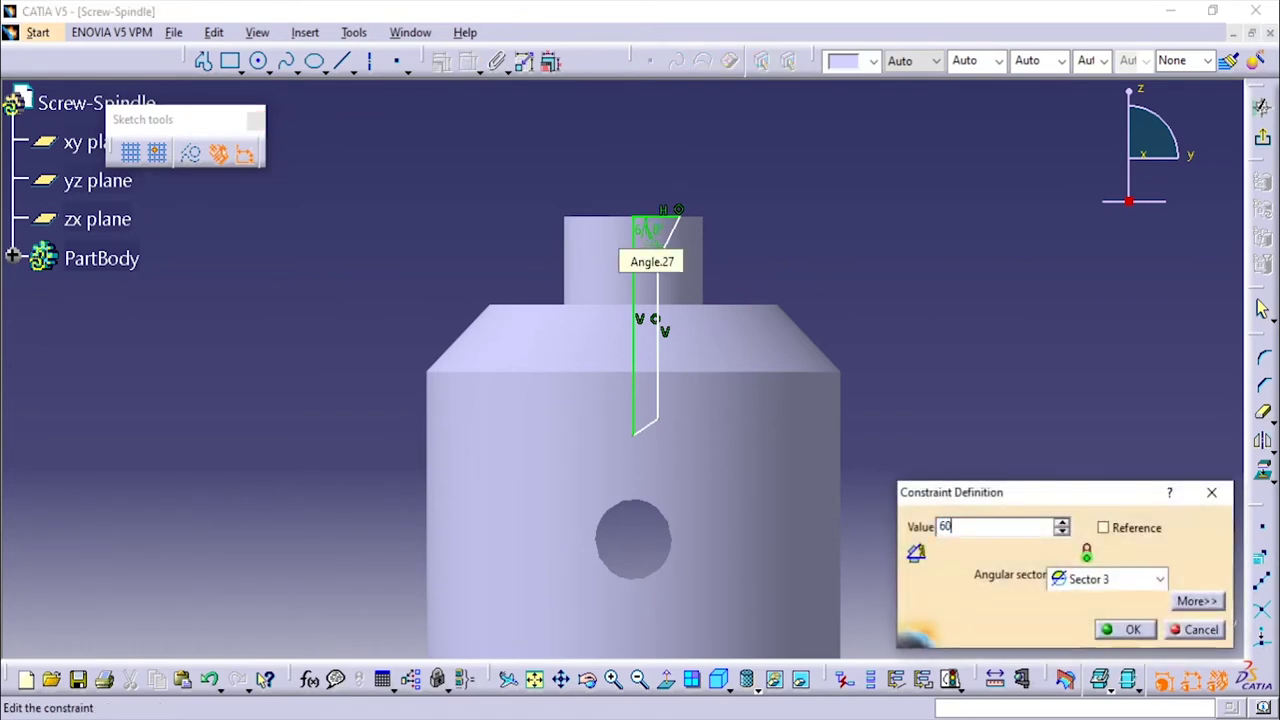
key(Return)
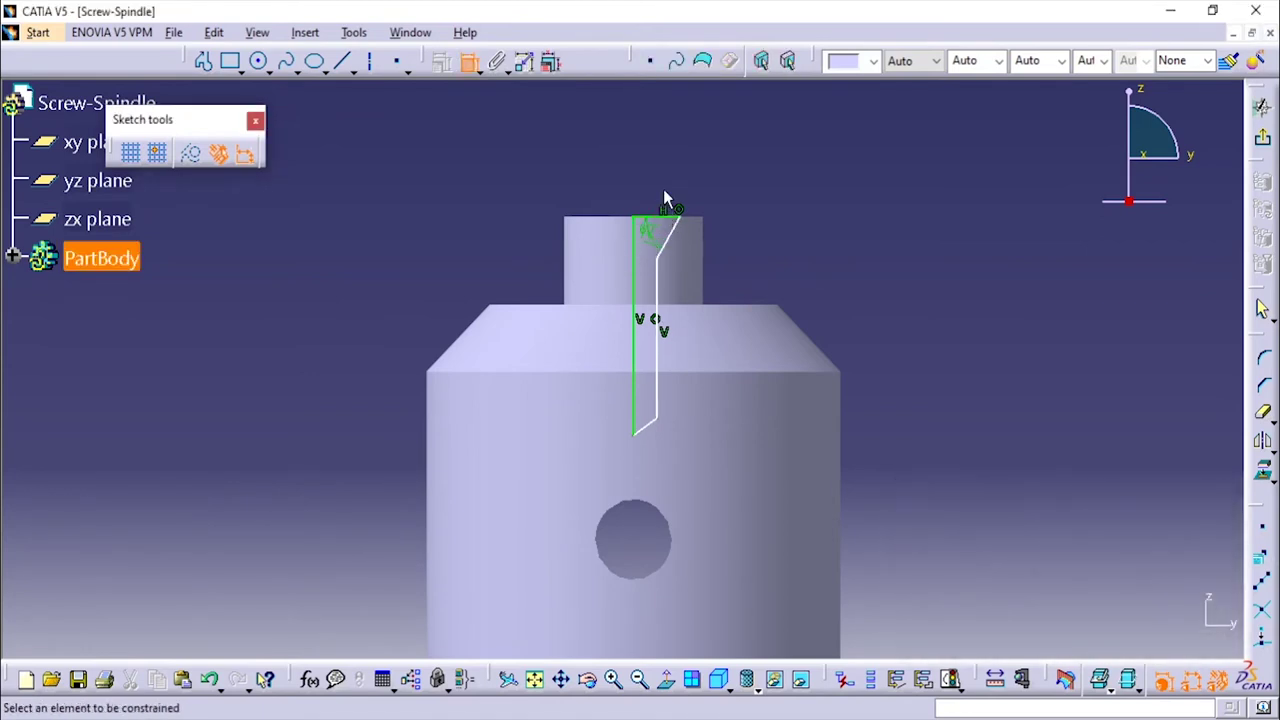
Dimension the half-profile's horizontal top line and set its length to 15/2, giving 7.5 mm
click(666, 216)
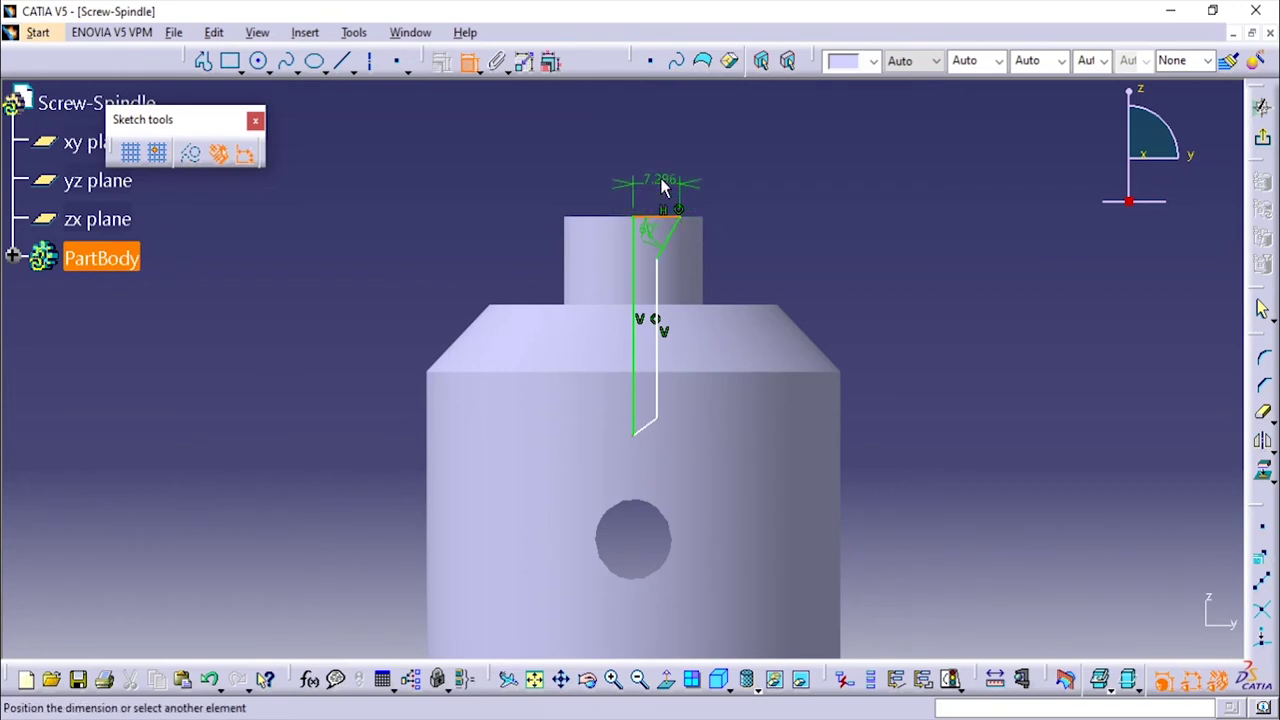
click(659, 178)
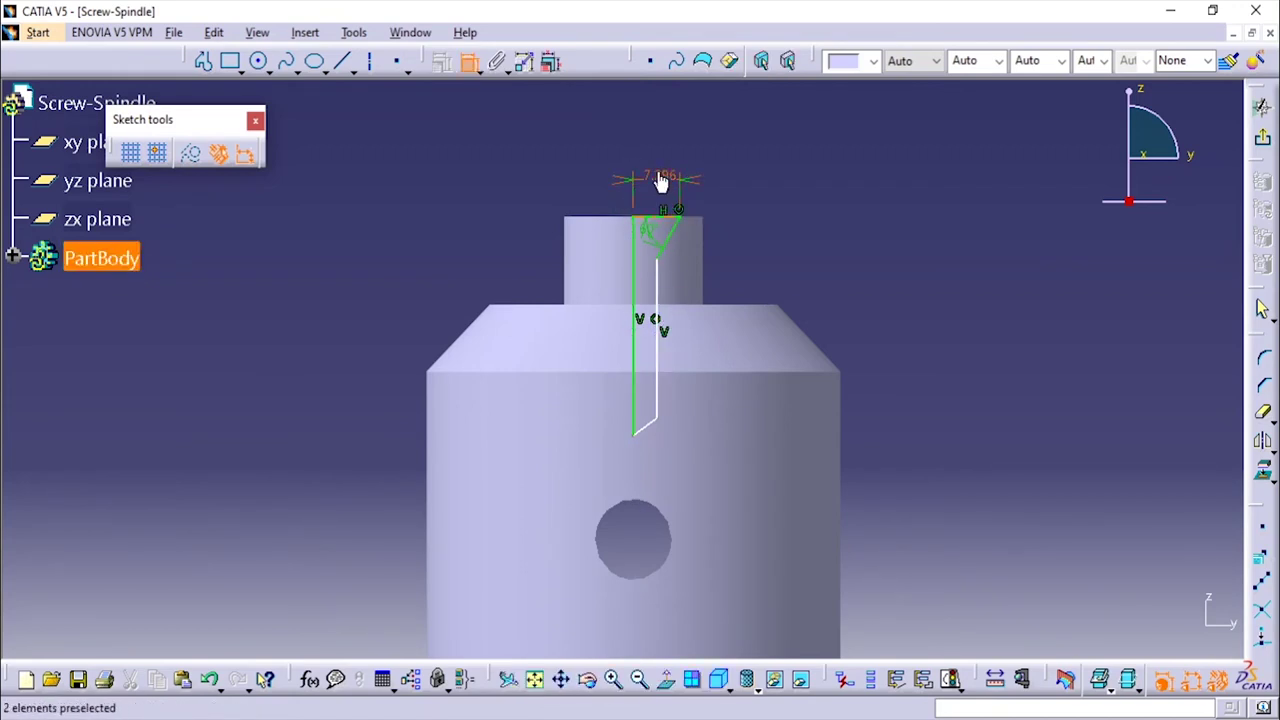
double_click(659, 177)
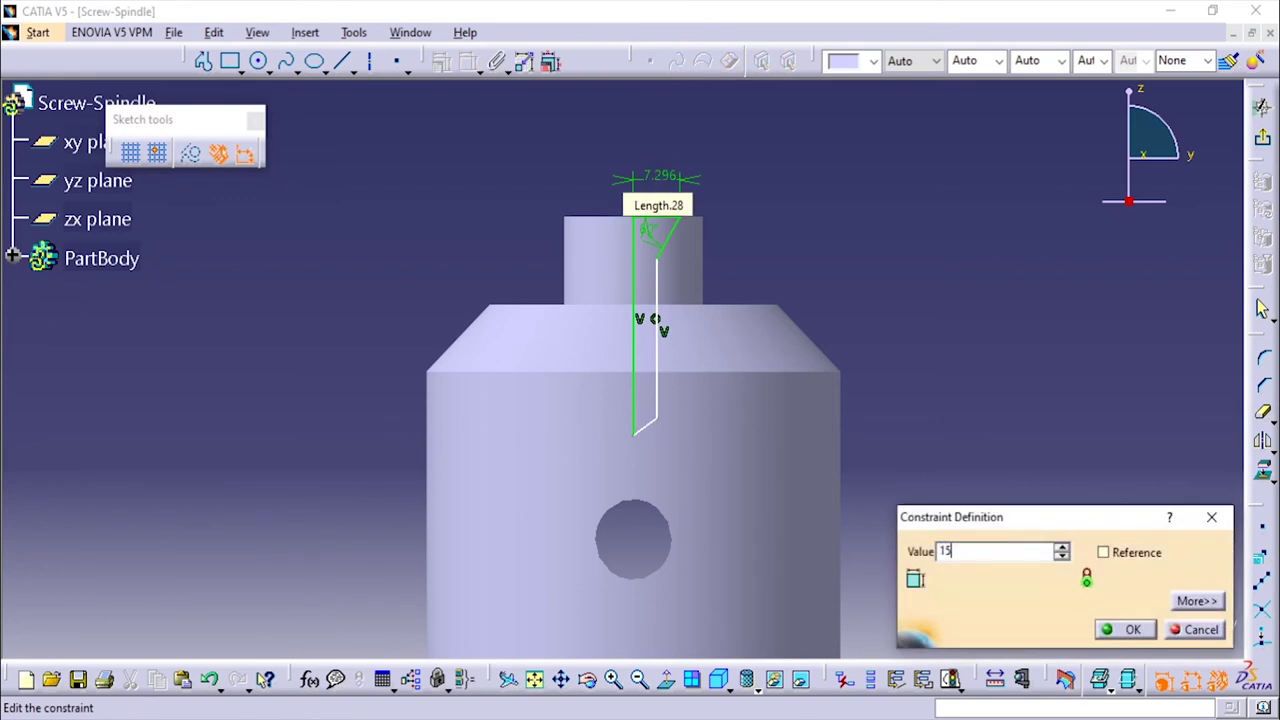
key(Return)
double_click(686, 180)
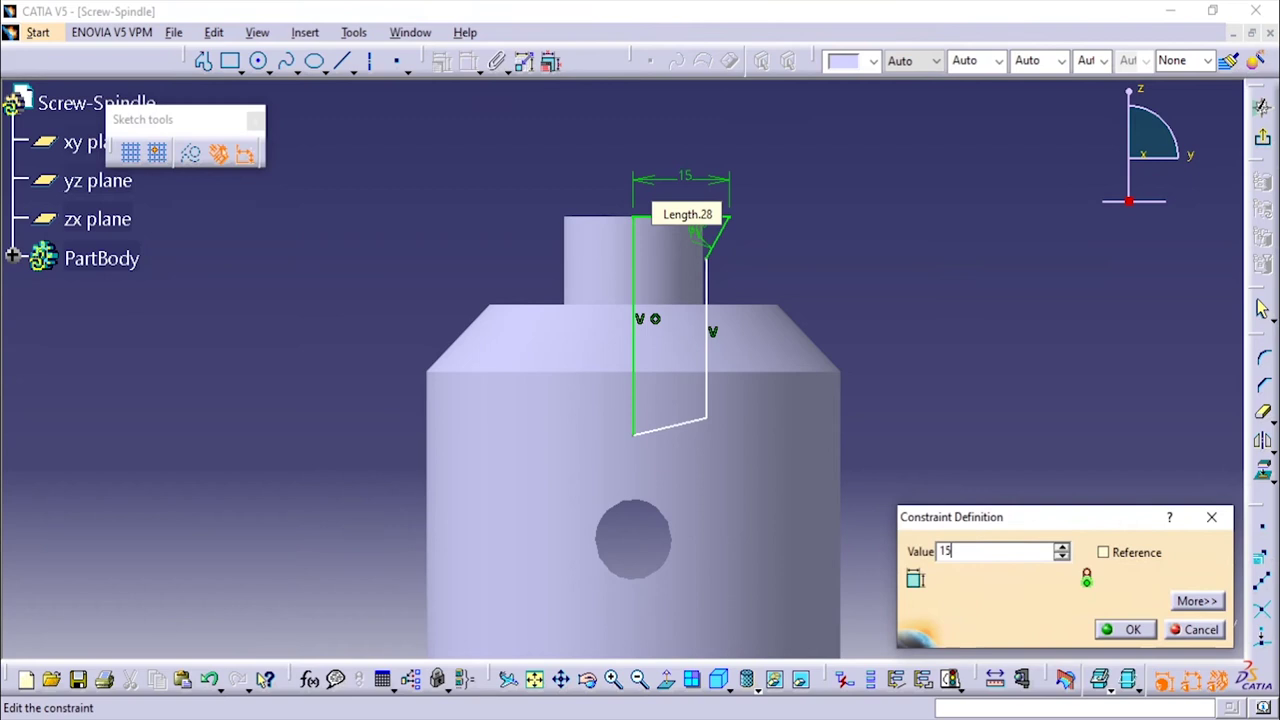
text(15/2)
key(Return)
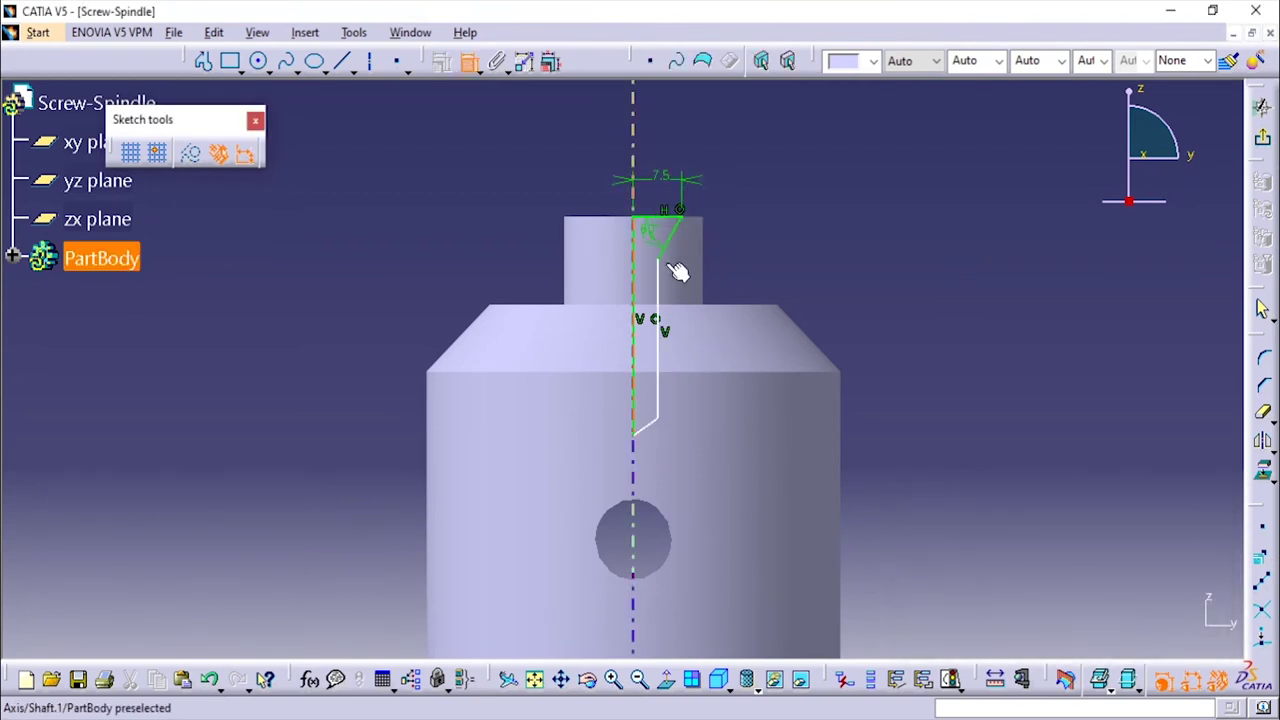
Dimension the distance between the hole's vertical wall line and the centre line and set it to 6 mm
click(658, 300)
click(648, 268)
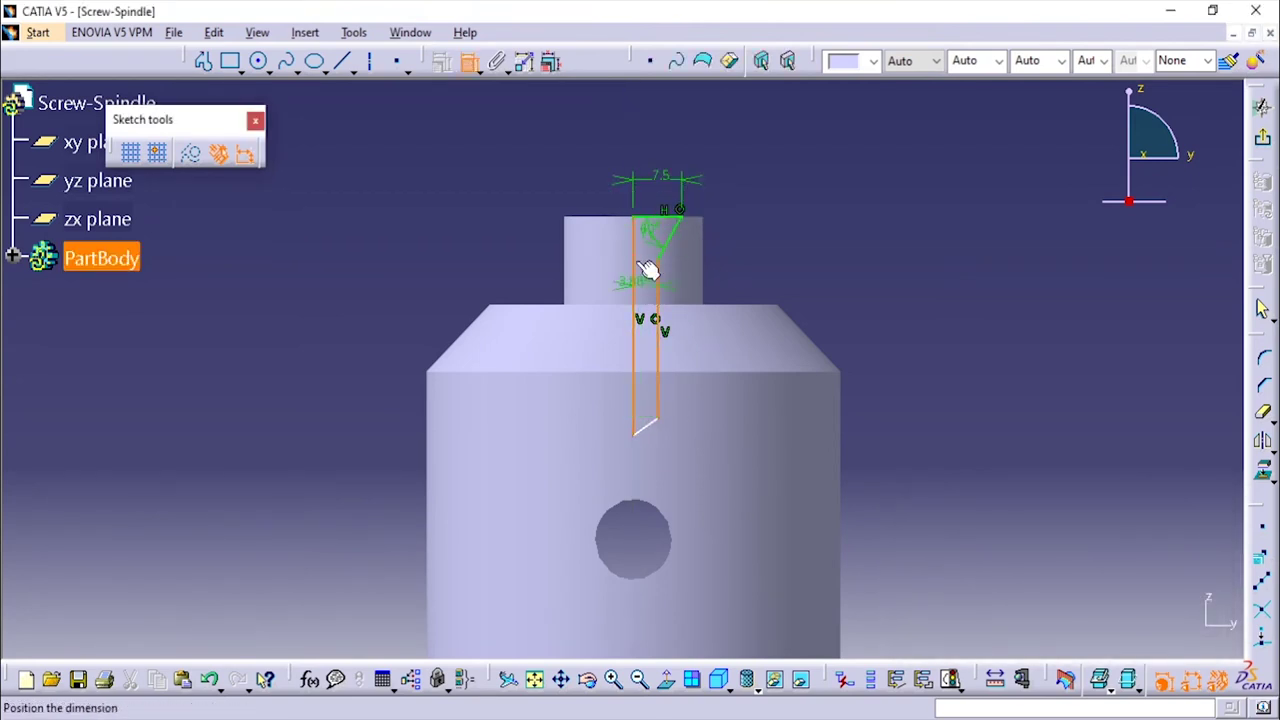
click(680, 126)
double_click(680, 124)
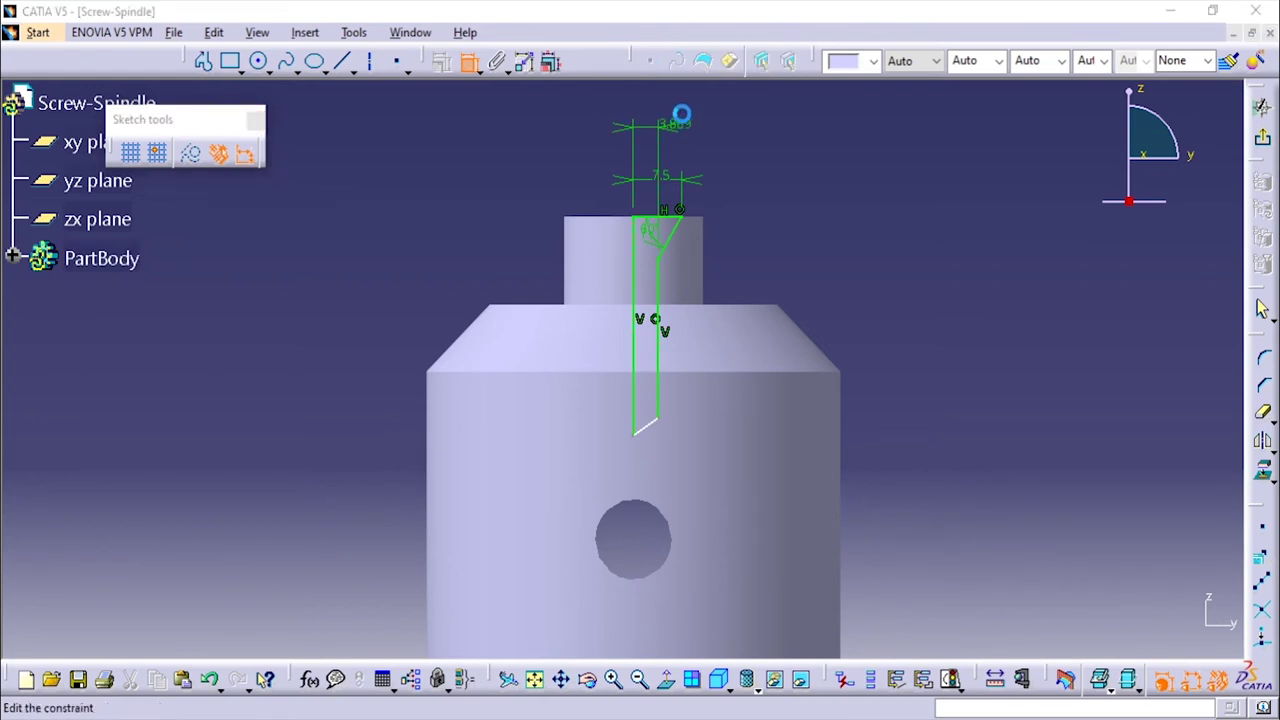
key(Return)
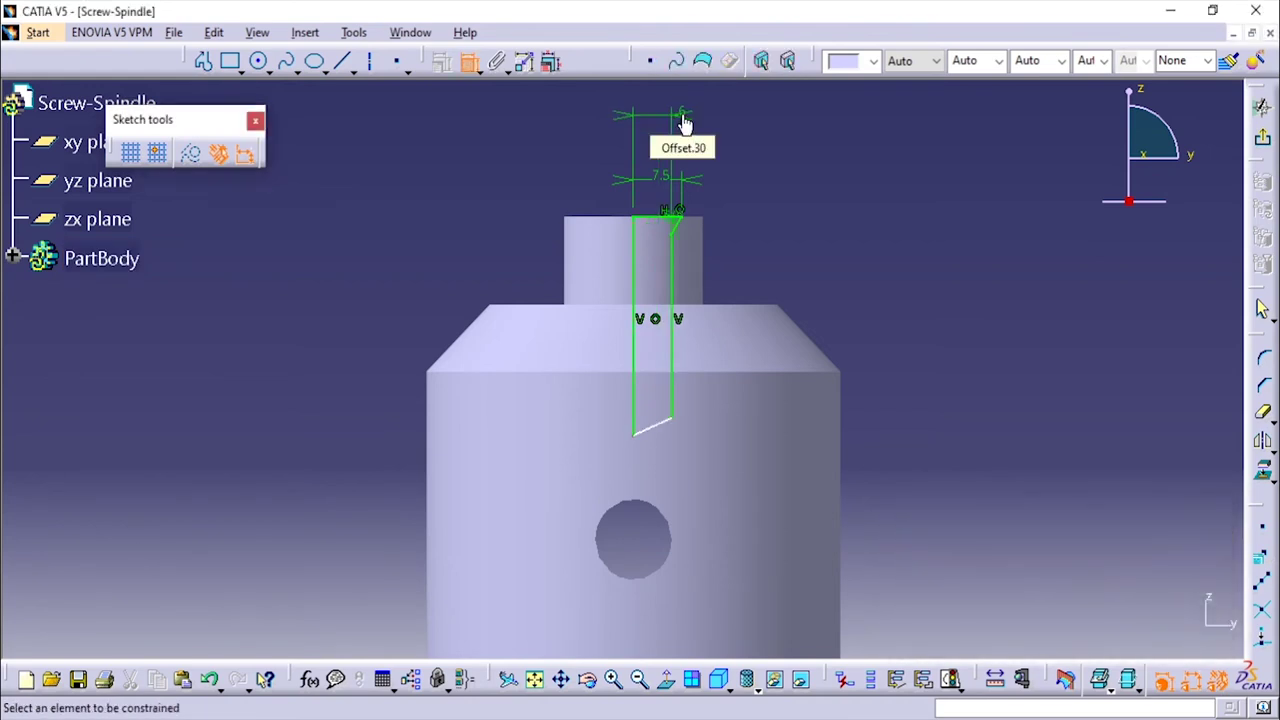
middle_drag(823, 312, 843, 227)
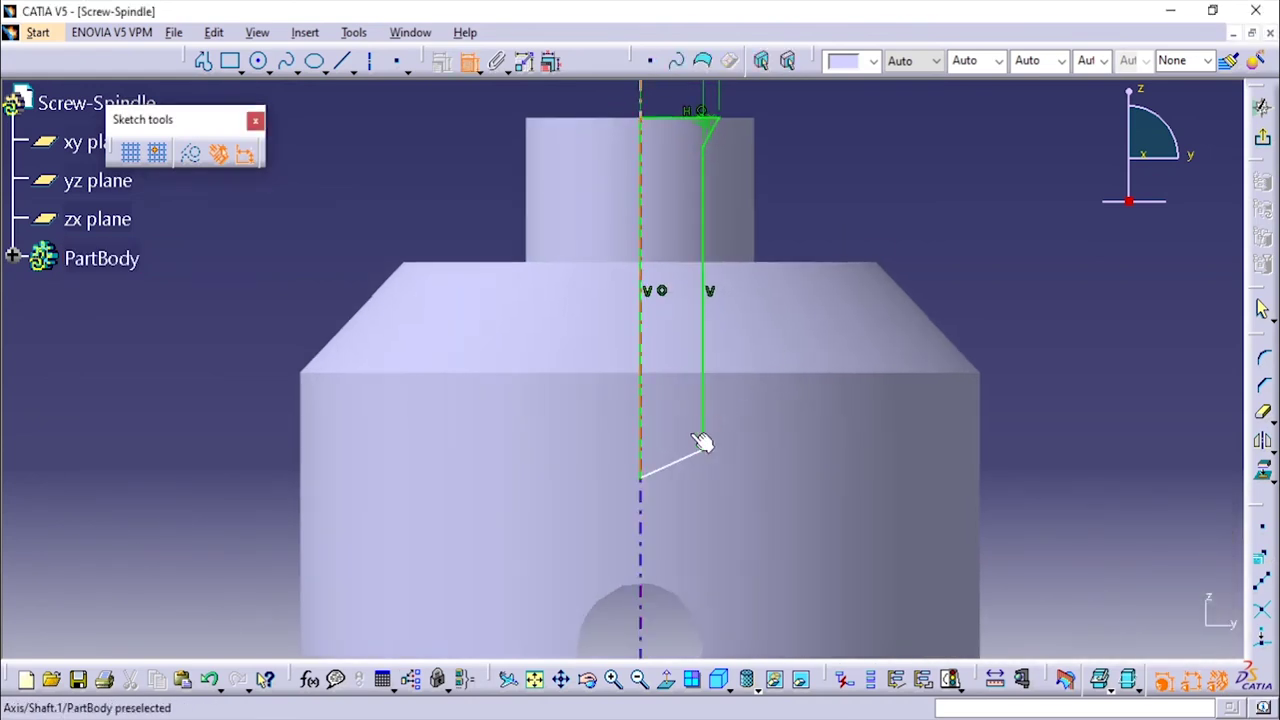
click(676, 458)
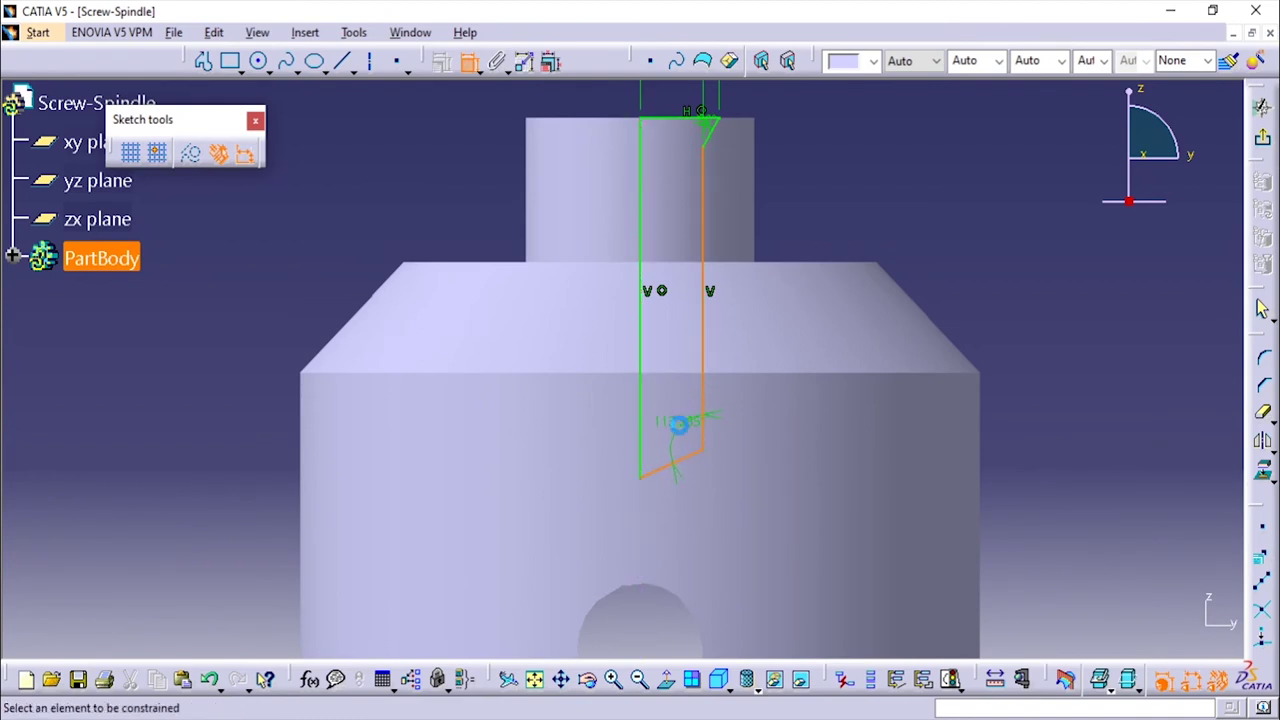
double_click(679, 424)
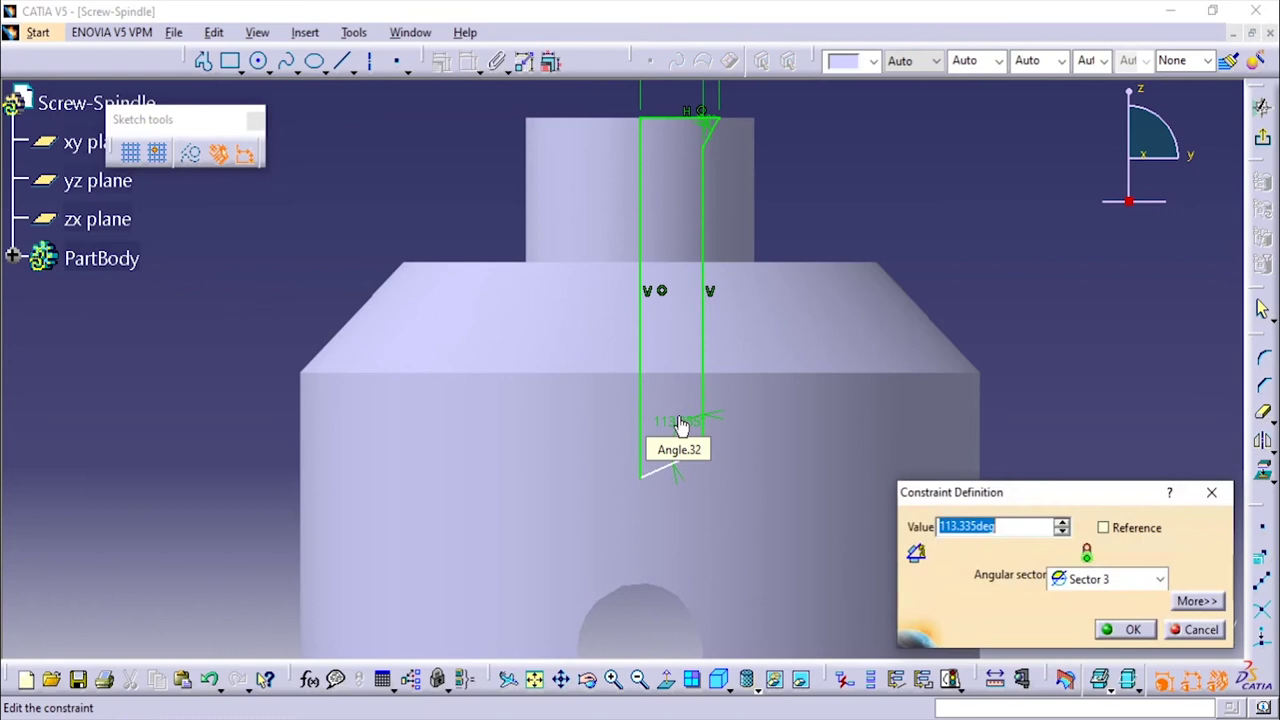
key(Return)
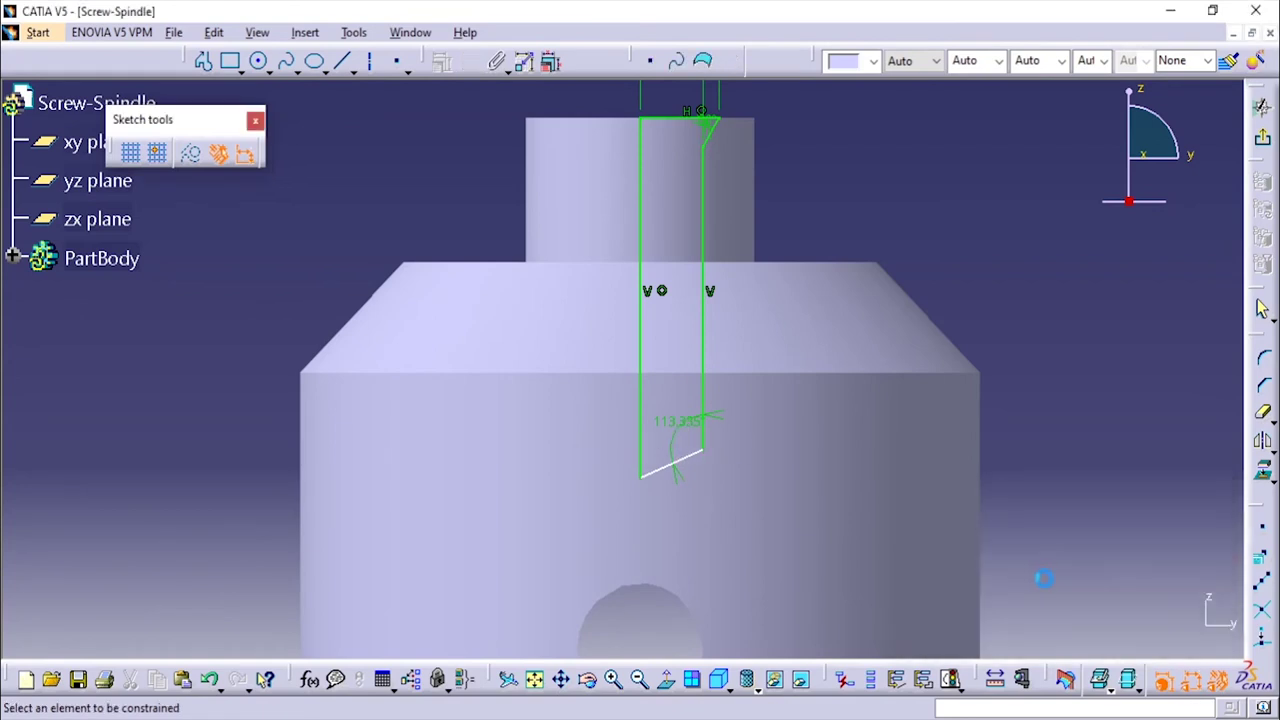
click(674, 437)
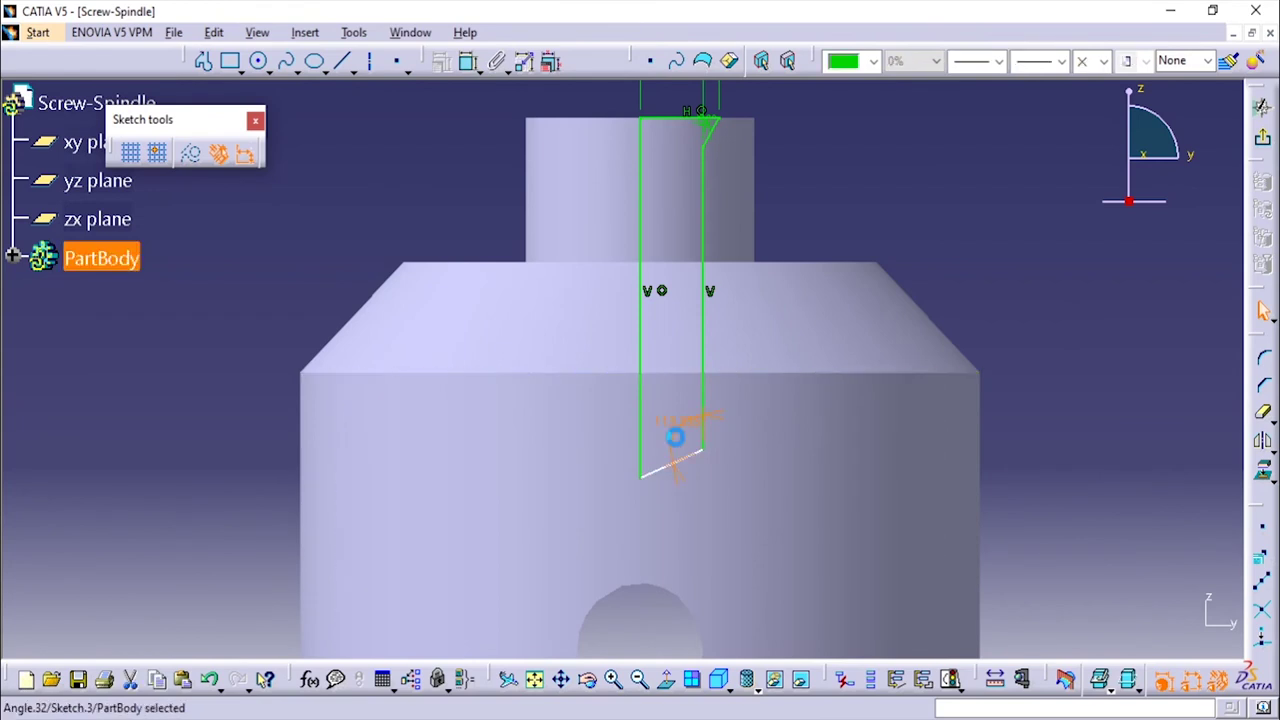
key(Delete)
Dimension the angle between the slanted tip line and the centre line and set it to 45 degrees
click(467, 61)
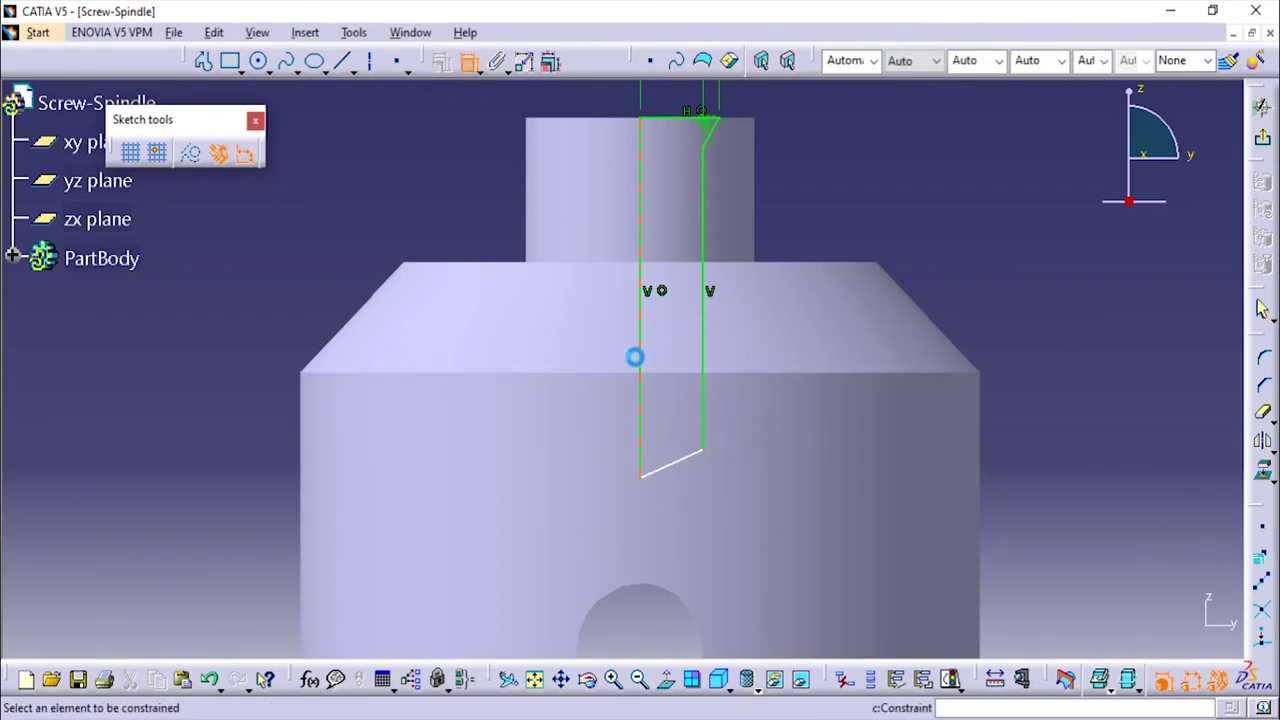
click(651, 412)
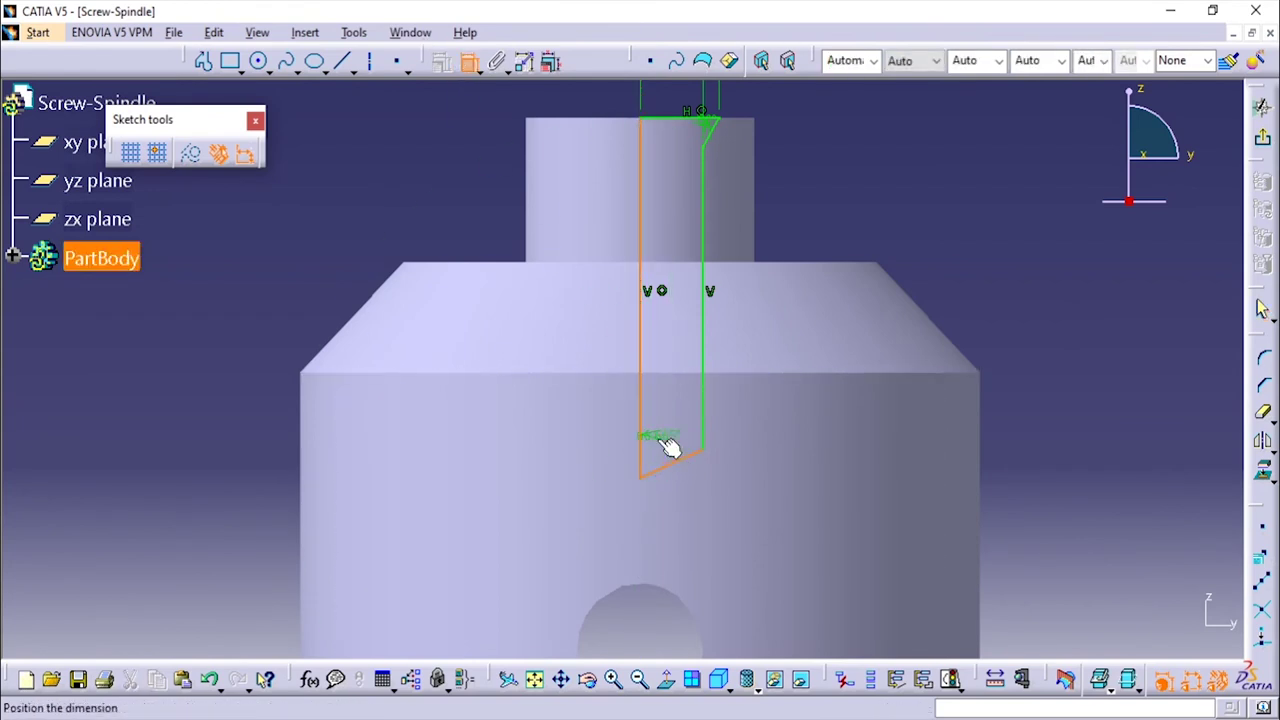
click(662, 441)
double_click(662, 446)
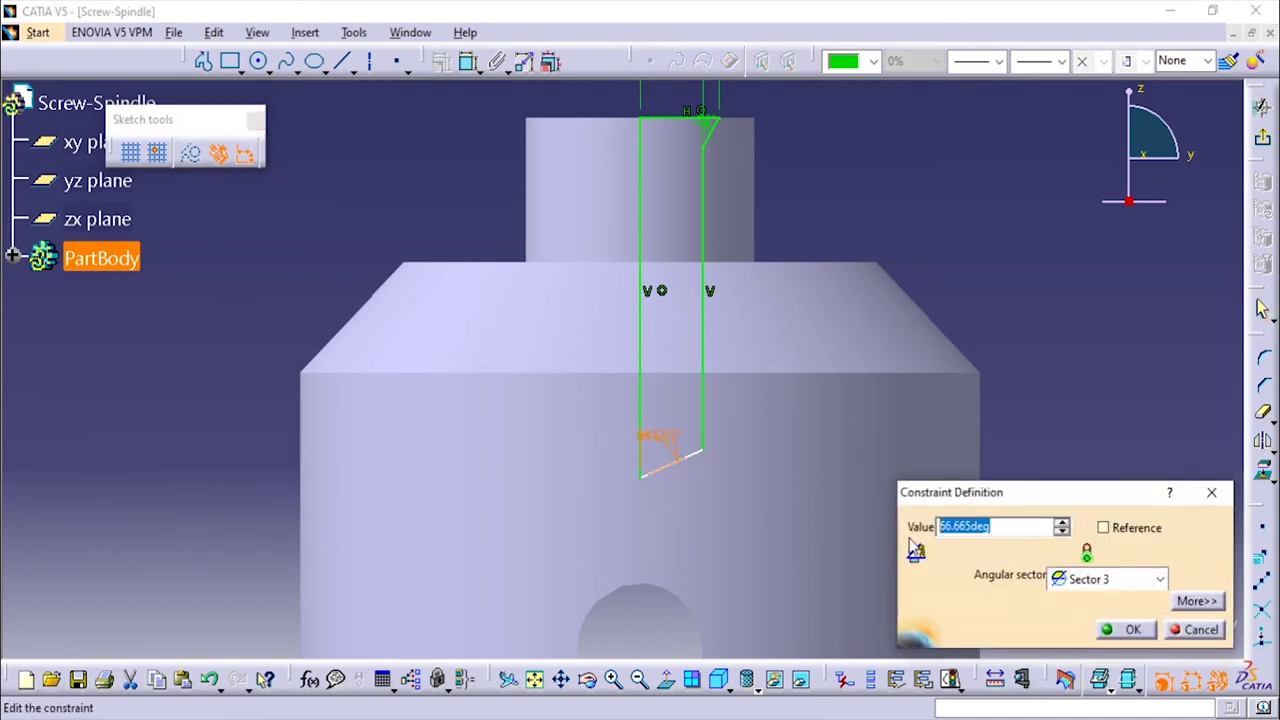
text(45)
key(Return)
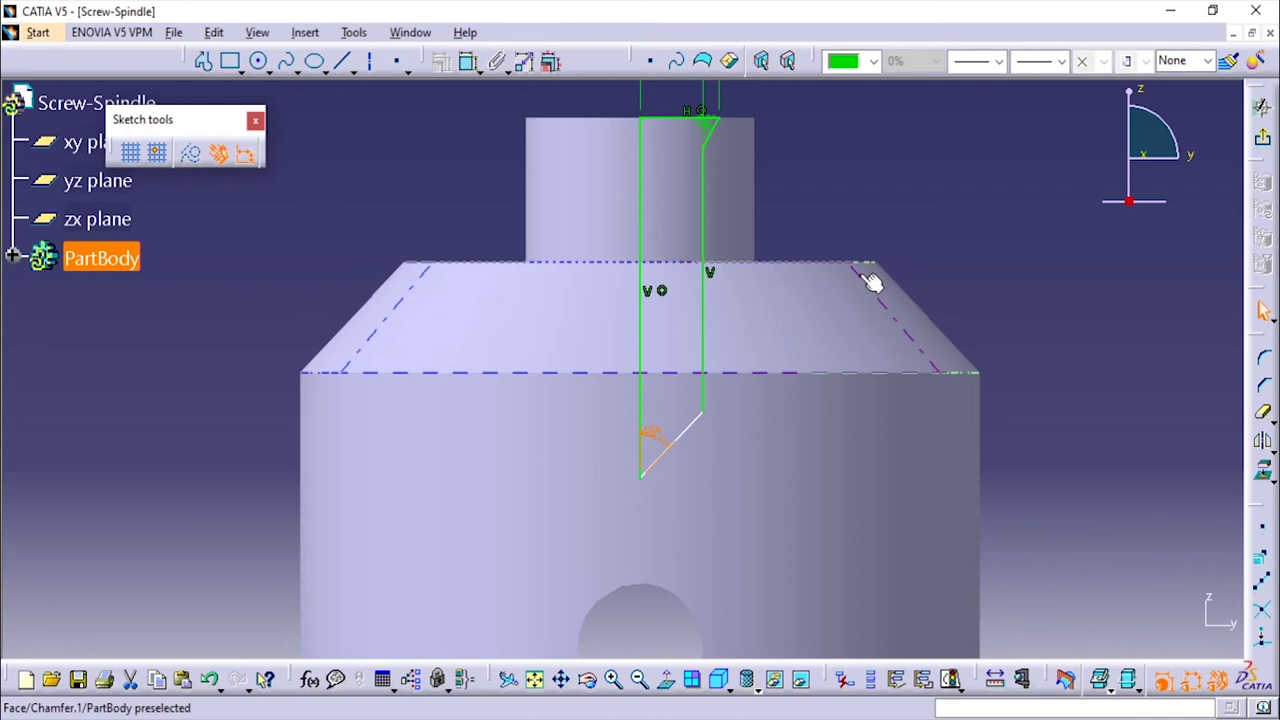
Set the countersink angle at the top of the half-profile to 45 degrees
middle_drag(863, 276, 866, 461)
mouse_move(875, 366)
middle_down()
mouse_move(928, 220)
mouse_move(846, 365)
middle_up()
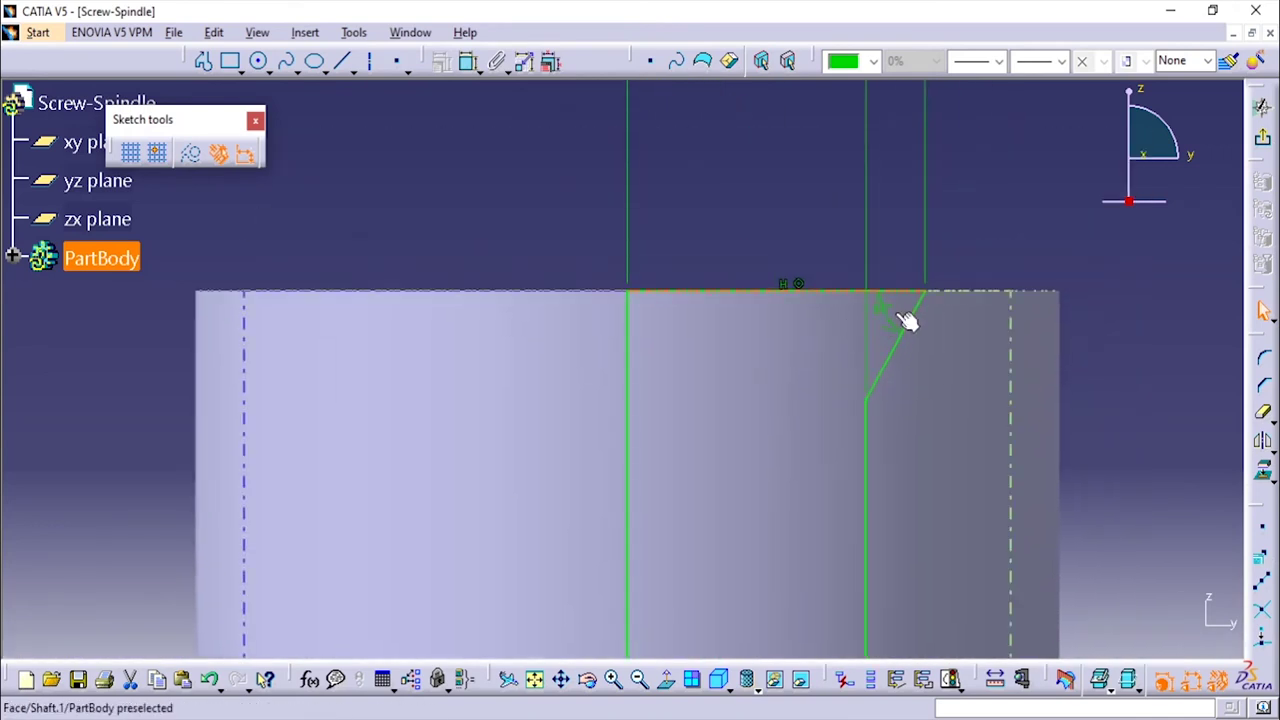
double_click(885, 319)
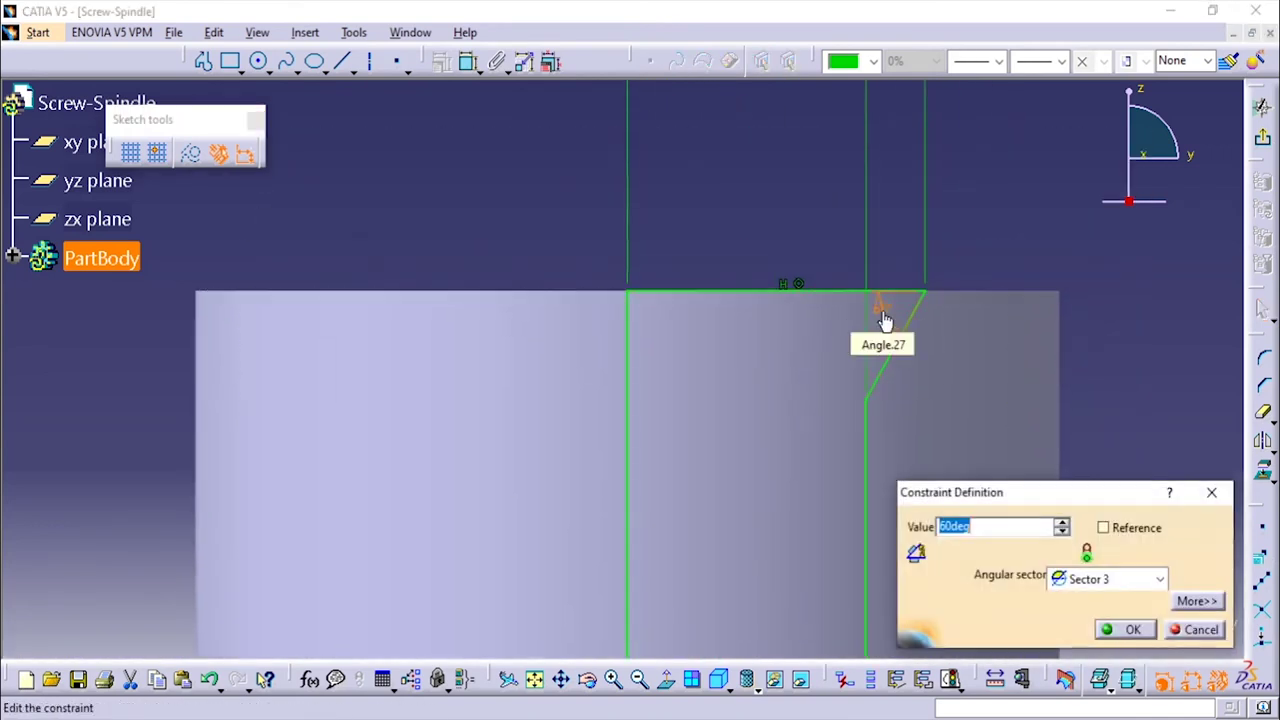
text(45)
key(Return)
middle_drag(955, 335, 917, 277)
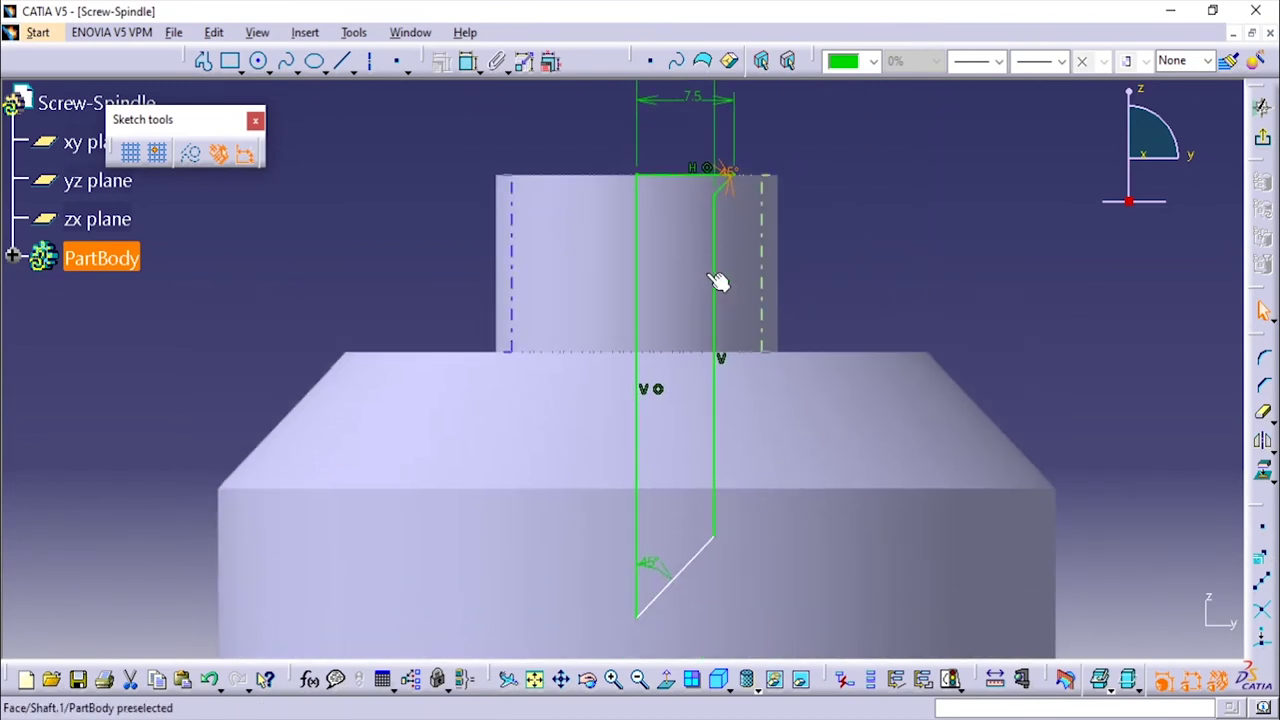
Move the countersink's angle dimension away from the profile corner and set the angle to 60 degrees
mouse_move(911, 223)
middle_down()
mouse_move(938, 145)
mouse_move(871, 394)
middle_up()
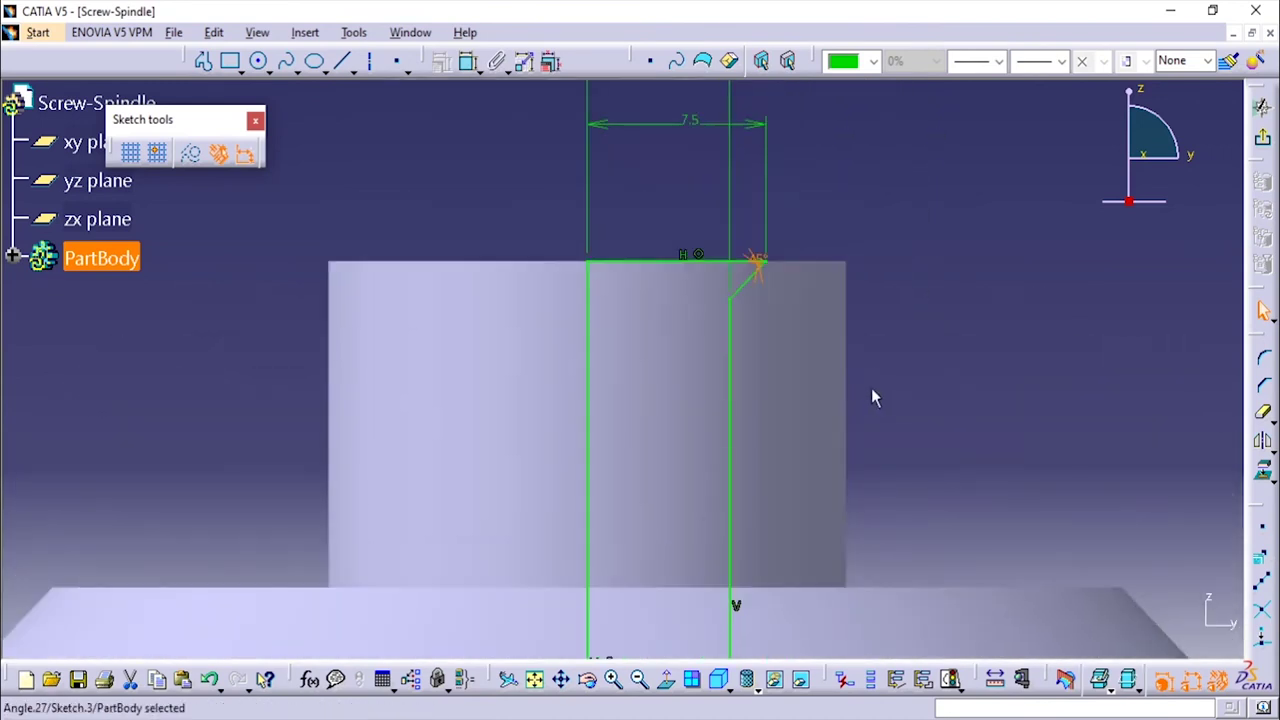
double_click(642, 335)
text(6)
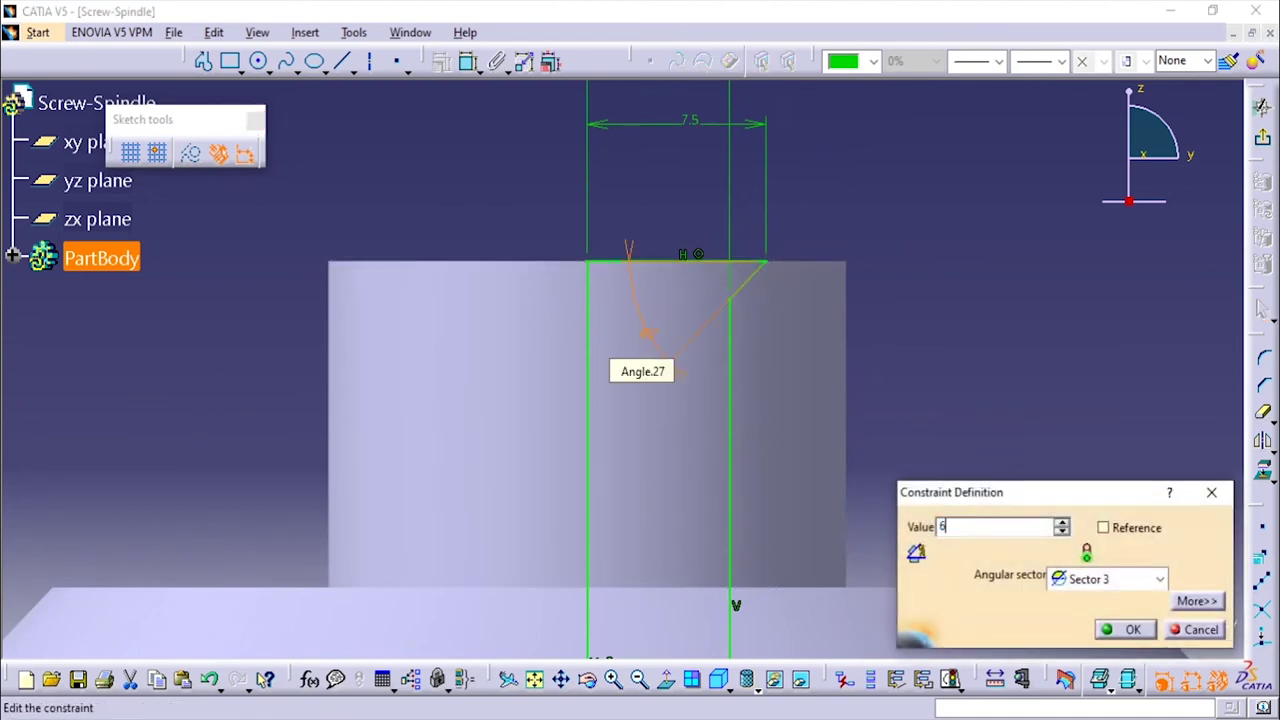
text(0)
key(Return)
Dimension the vertical depth from the profile's top line to the lower end of the hole wall and set it to 35 mm
mouse_move(1084, 353)
middle_down()
mouse_move(1046, 405)
mouse_move(1044, 312)
mouse_move(894, 469)
mouse_move(899, 367)
middle_up()
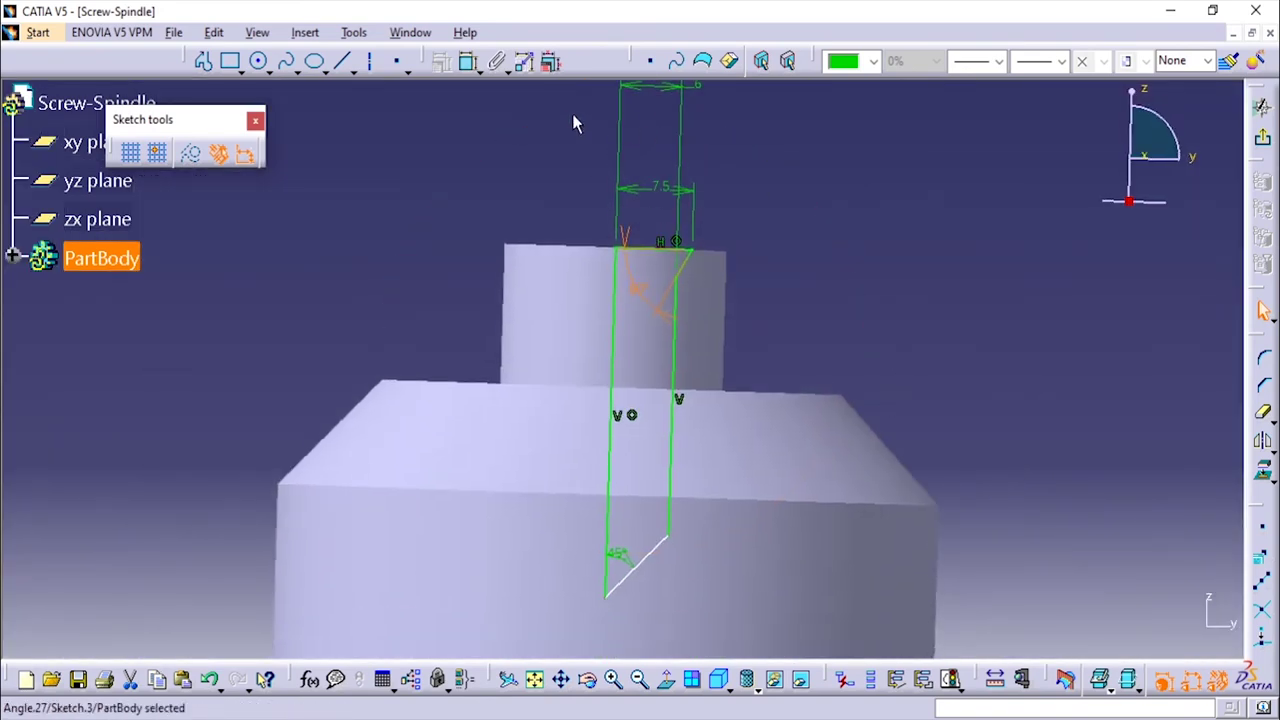
click(468, 61)
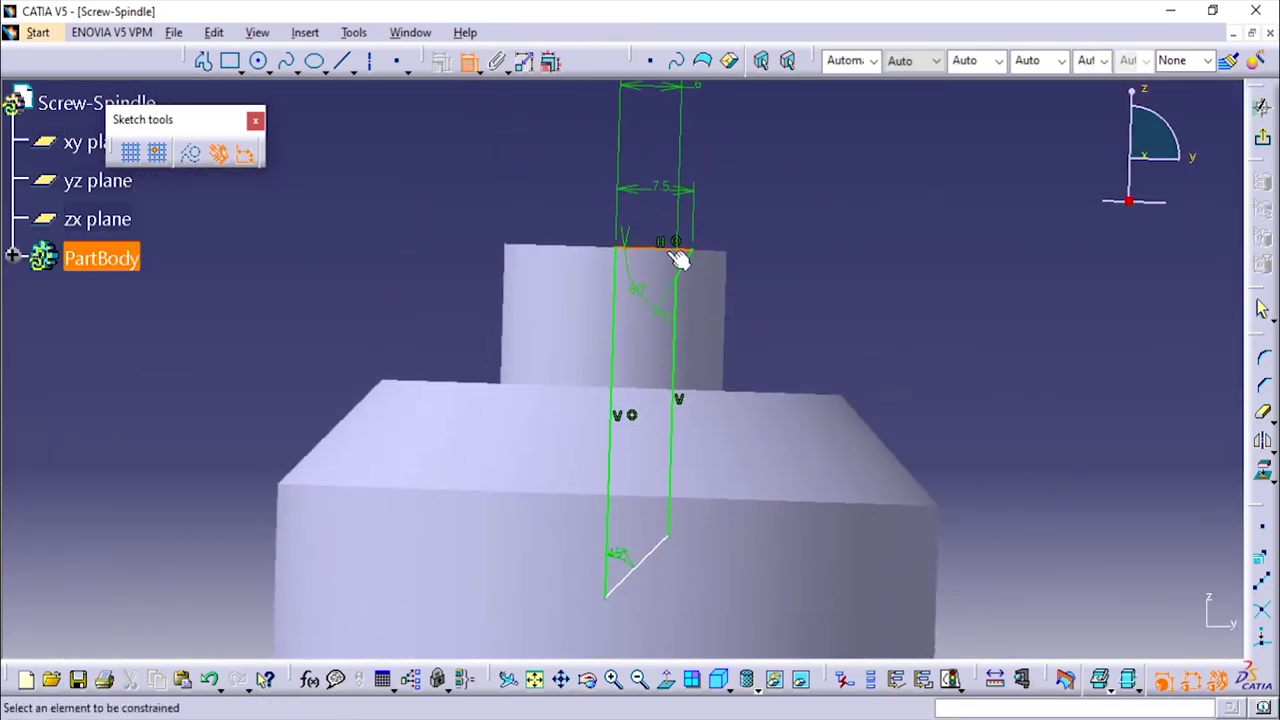
click(678, 258)
click(670, 538)
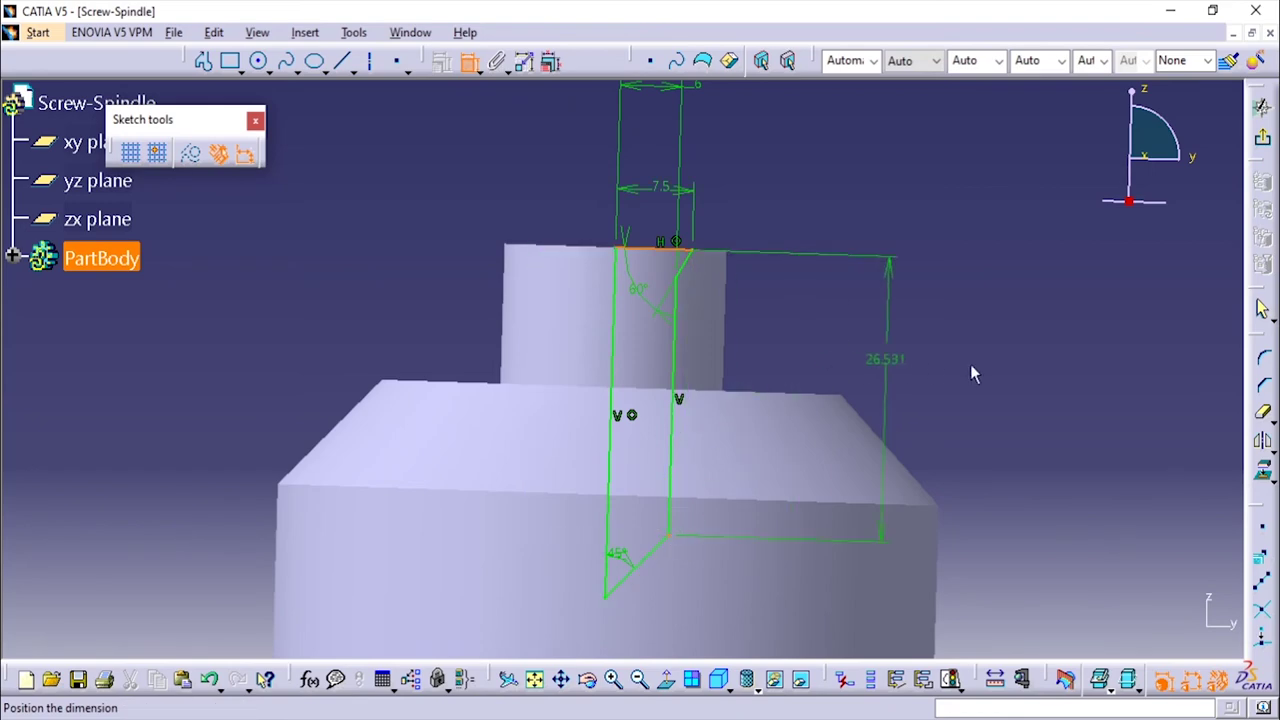
click(1006, 370)
double_click(1006, 364)
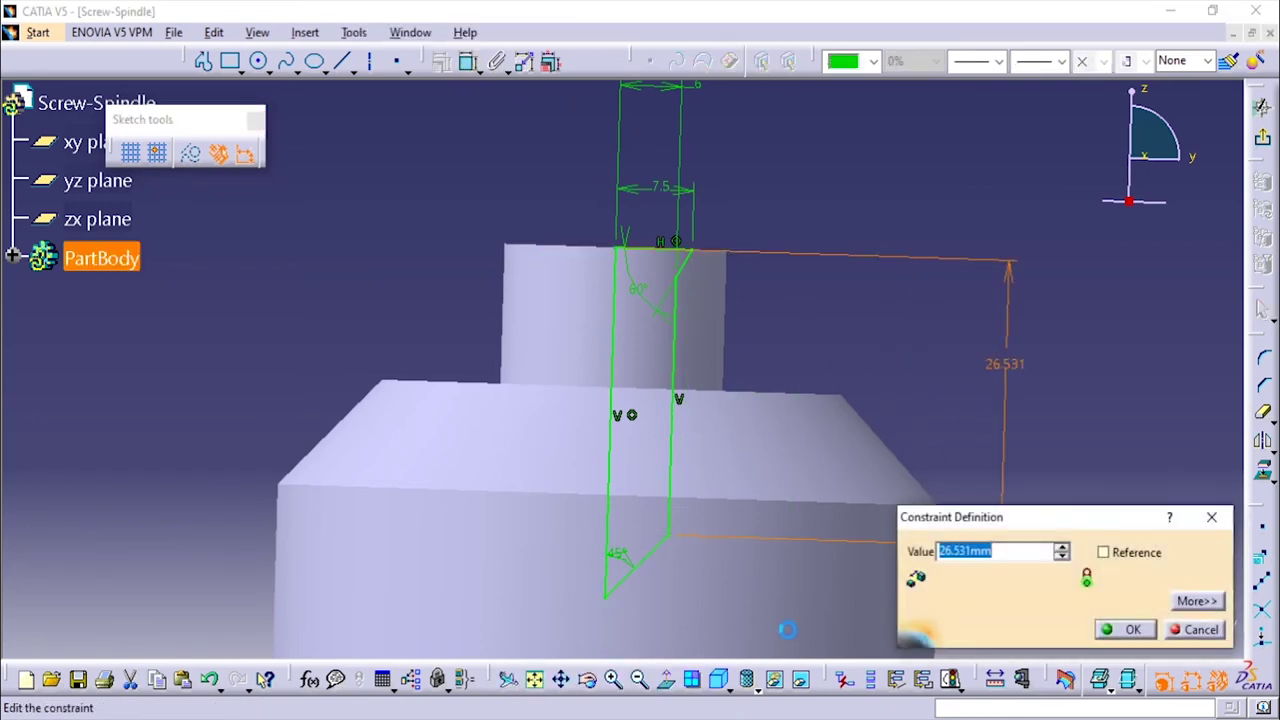
key(alt+Tab)
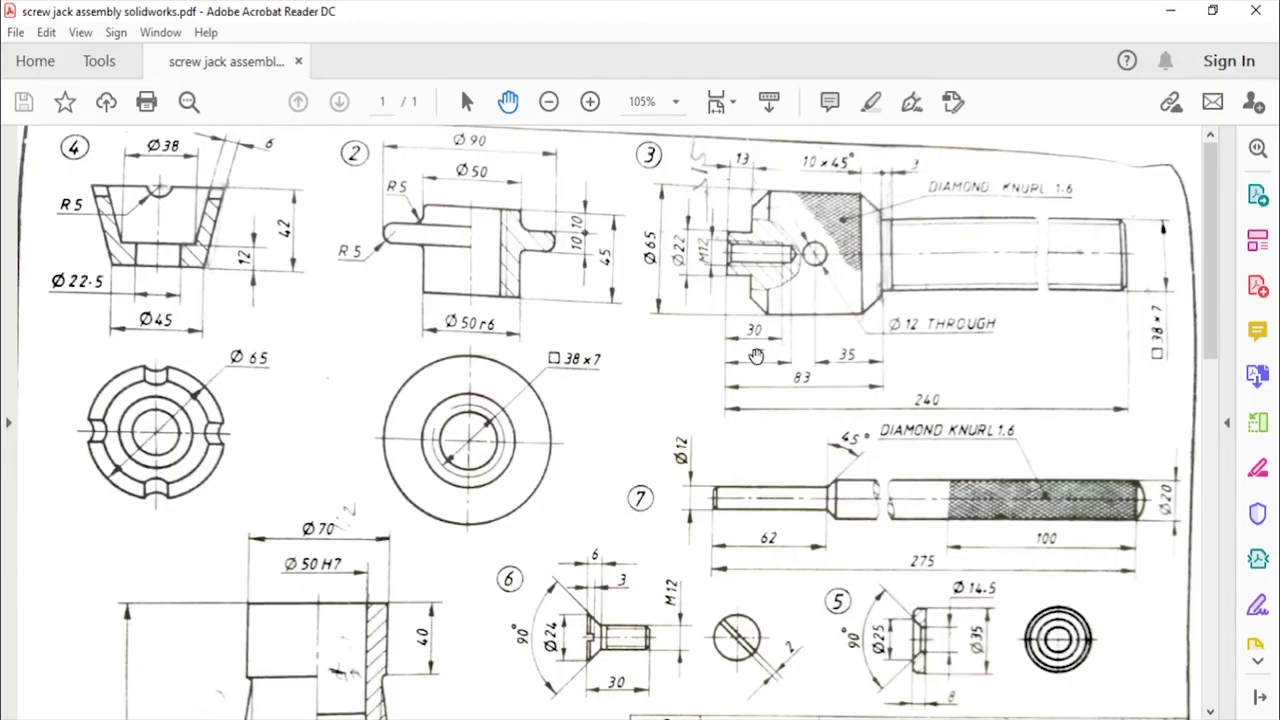
key(alt+Tab)
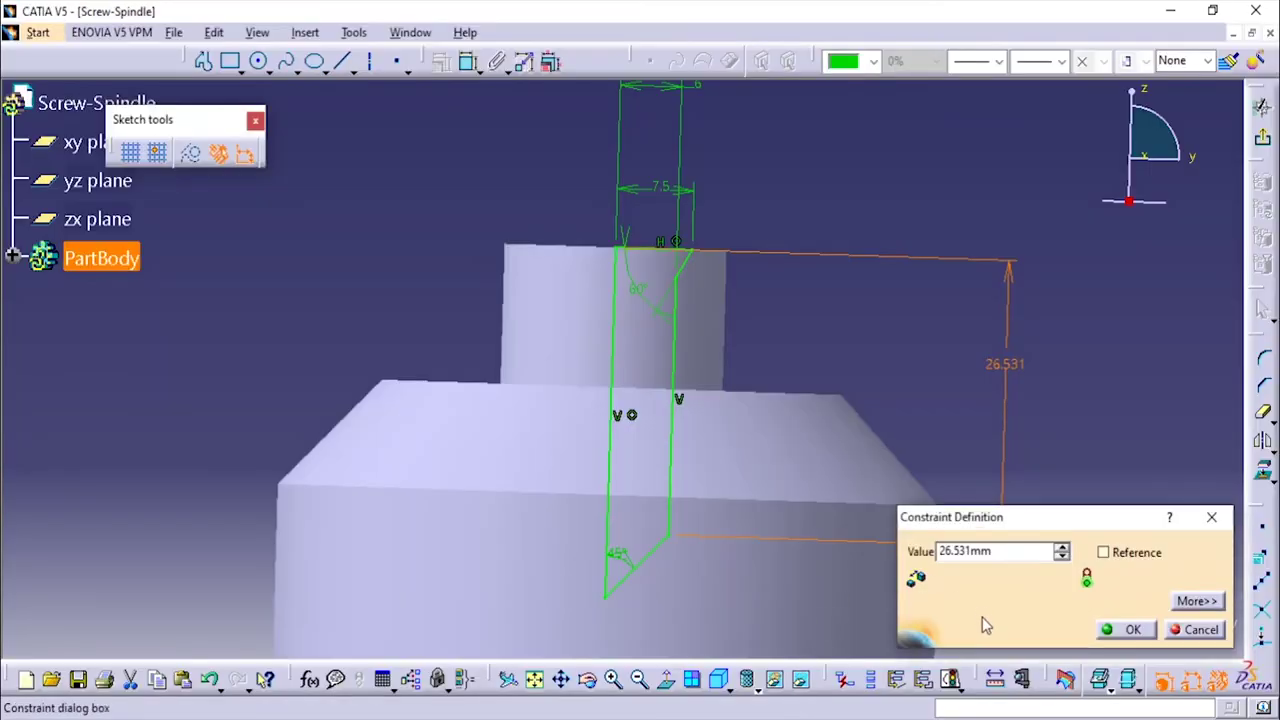
text(35)
click(1131, 630)
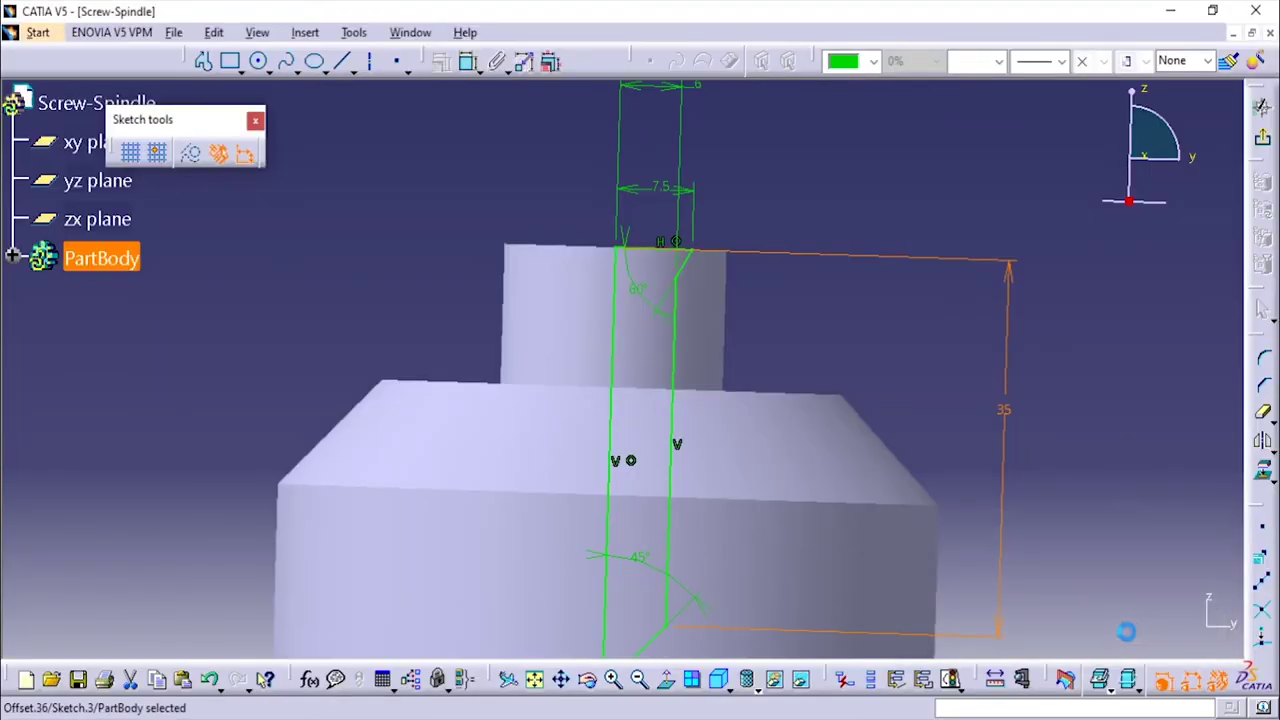
Set the angle between the hole's slanted tip line and the centre line to 60 degrees
middle_drag(1066, 489, 1128, 286)
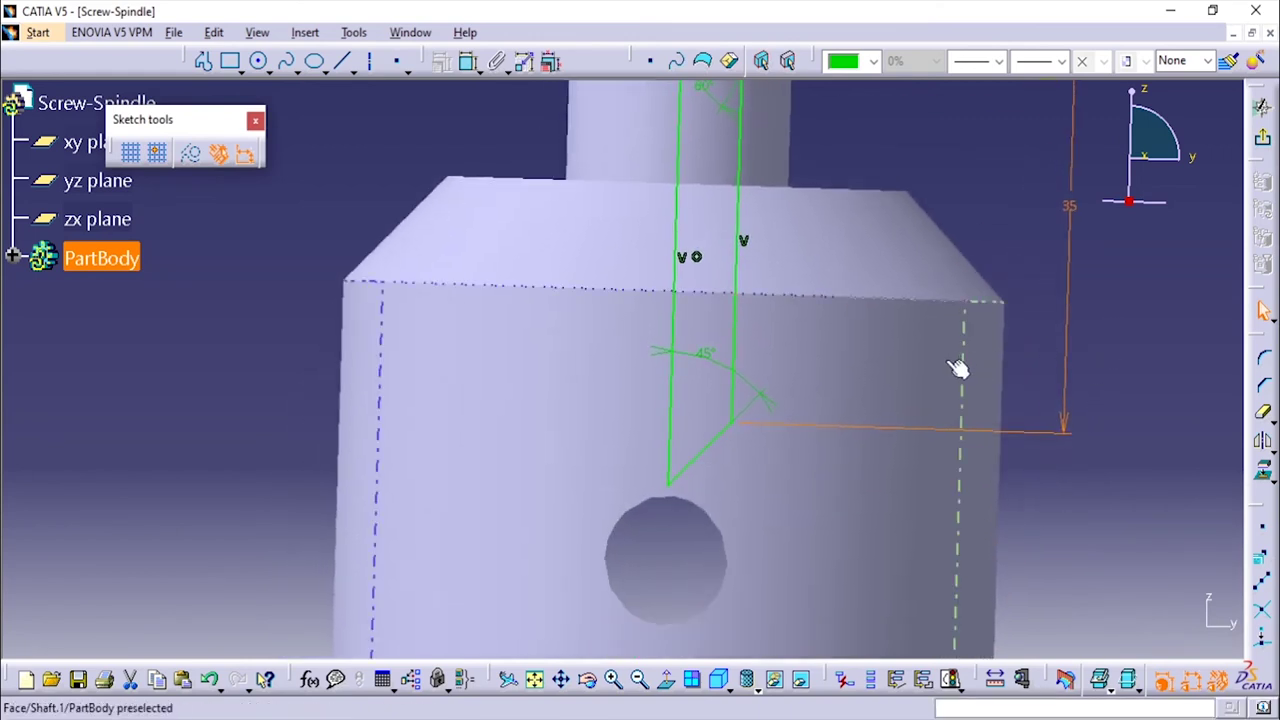
ctrl+middle_drag(957, 369, 880, 360)
middle_drag(832, 301, 801, 384)
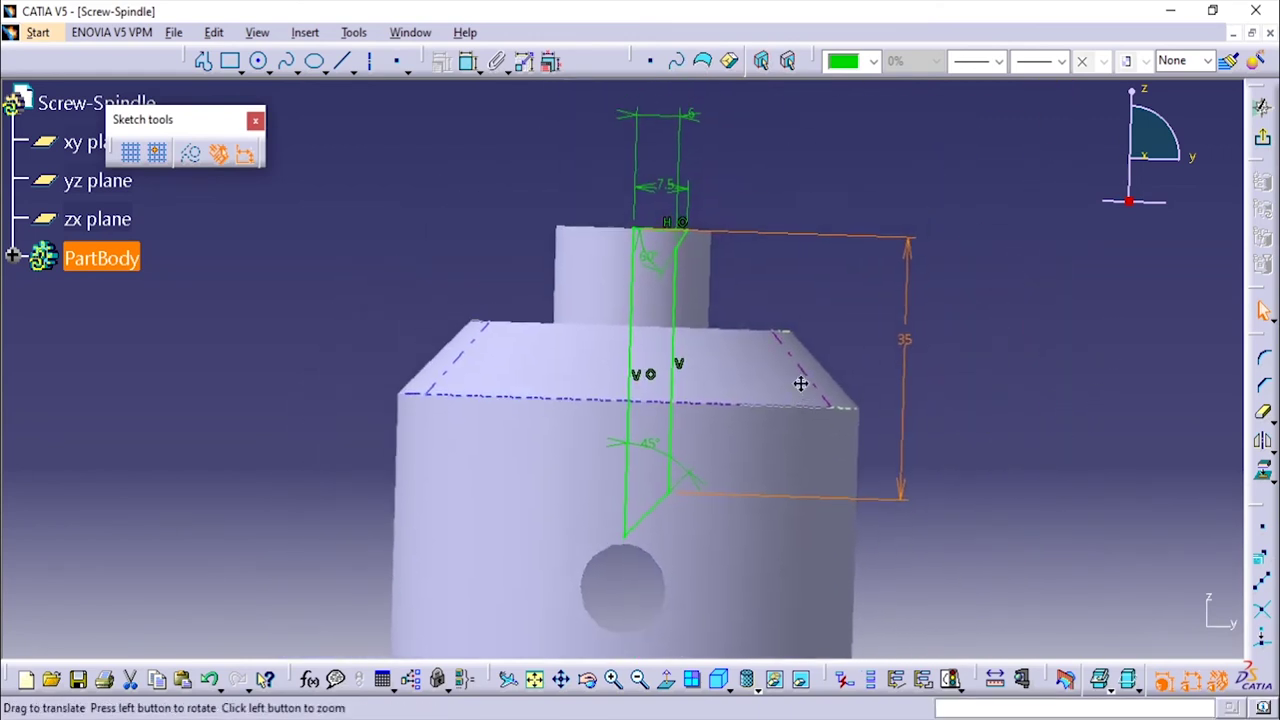
double_click(650, 441)
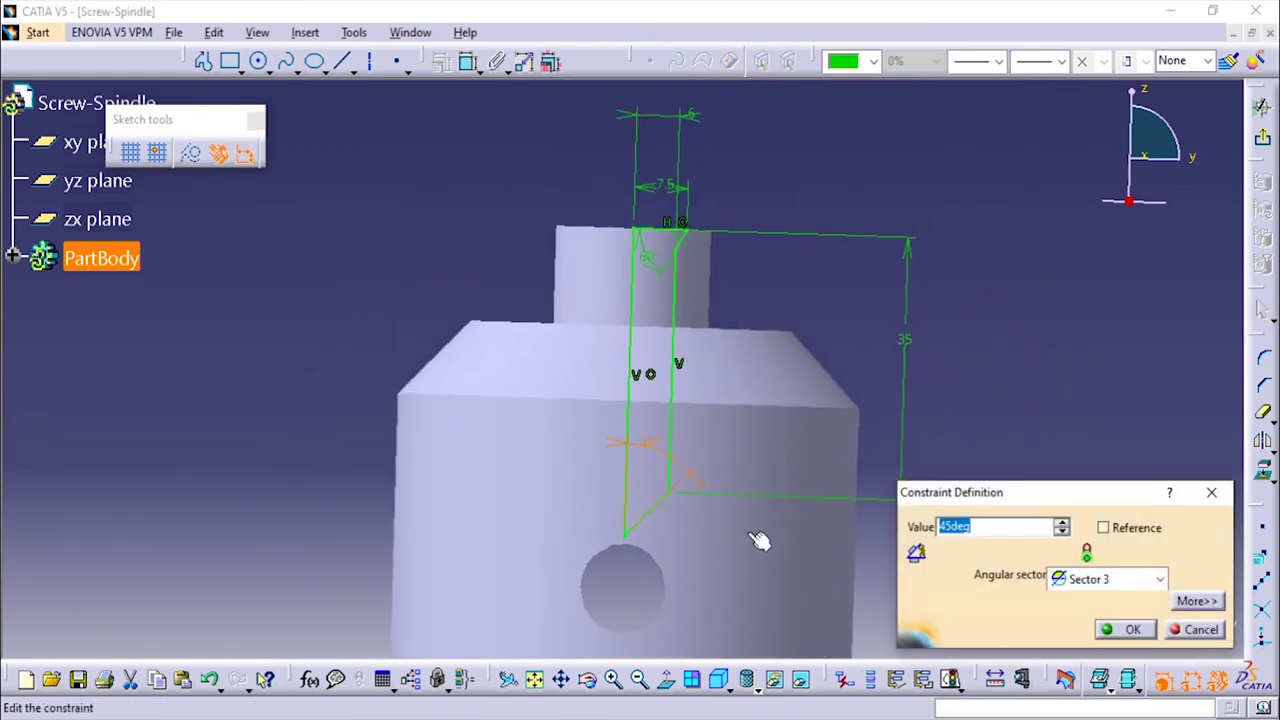
text(60)
key(Return)
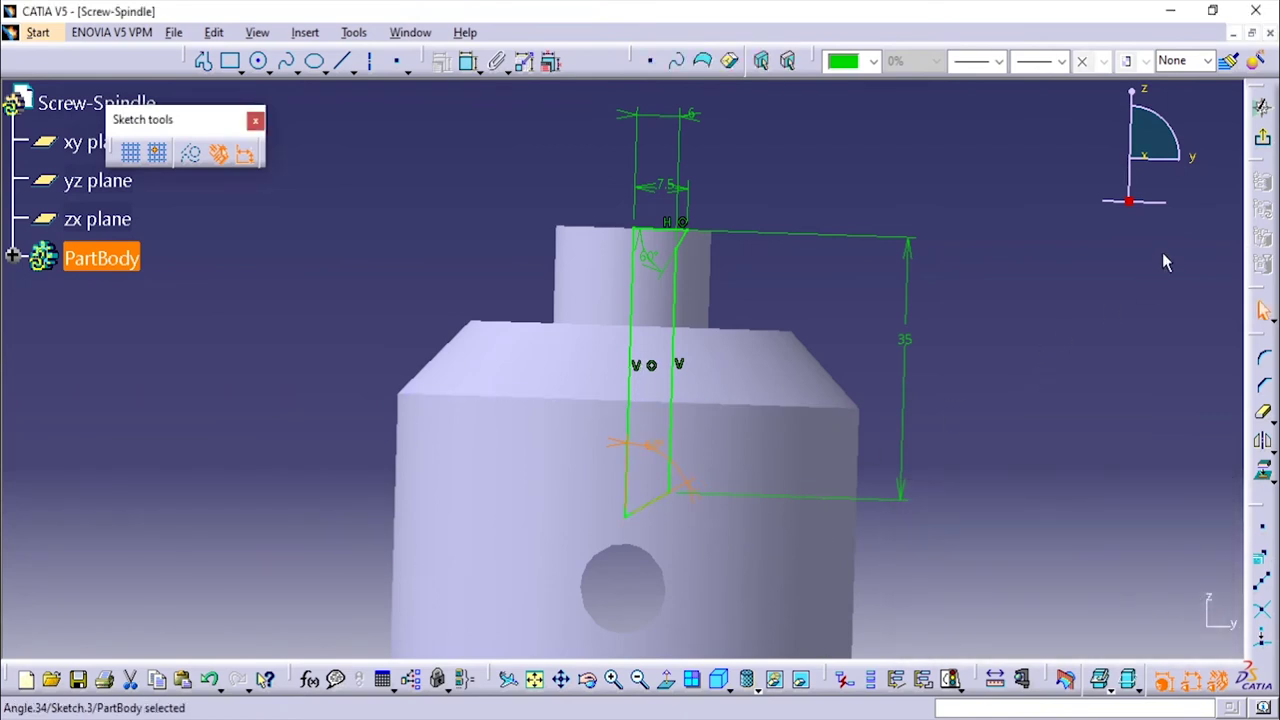
Exit the sketch and cut the axial hole with a 360-degree Groove of the half-profile about the shaft's axis
click(957, 680)
click(1040, 630)
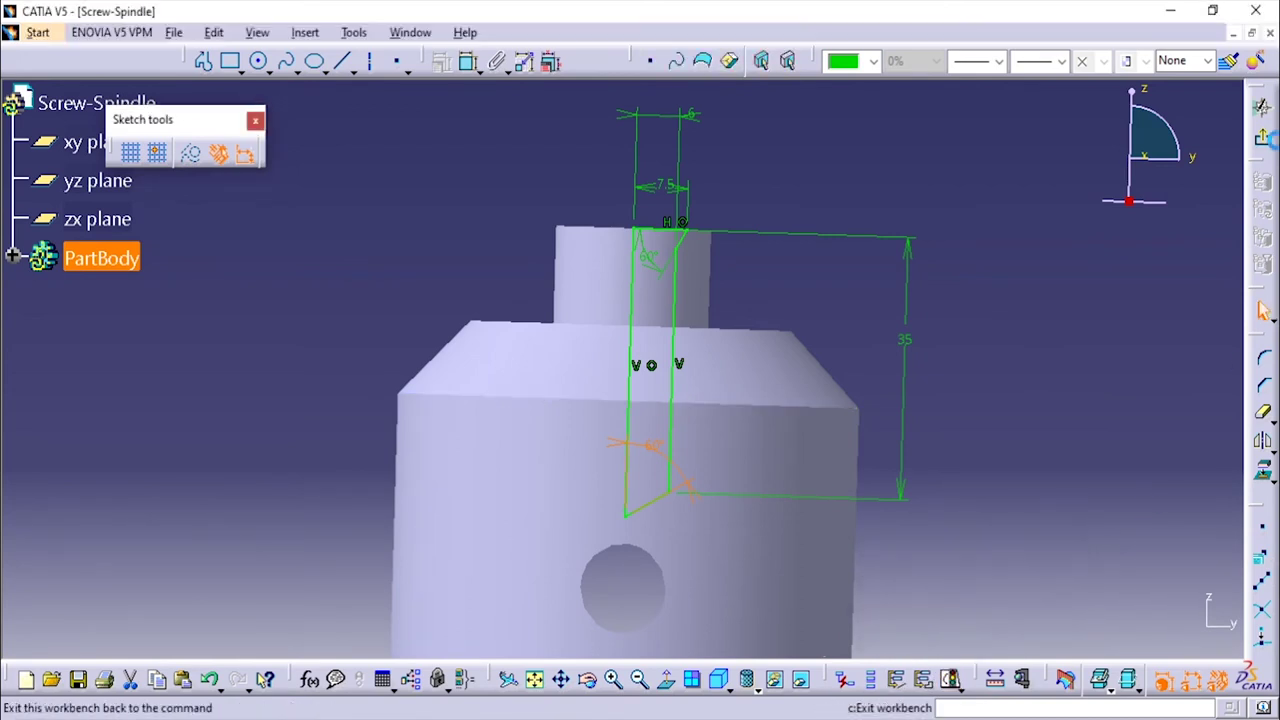
click(1262, 138)
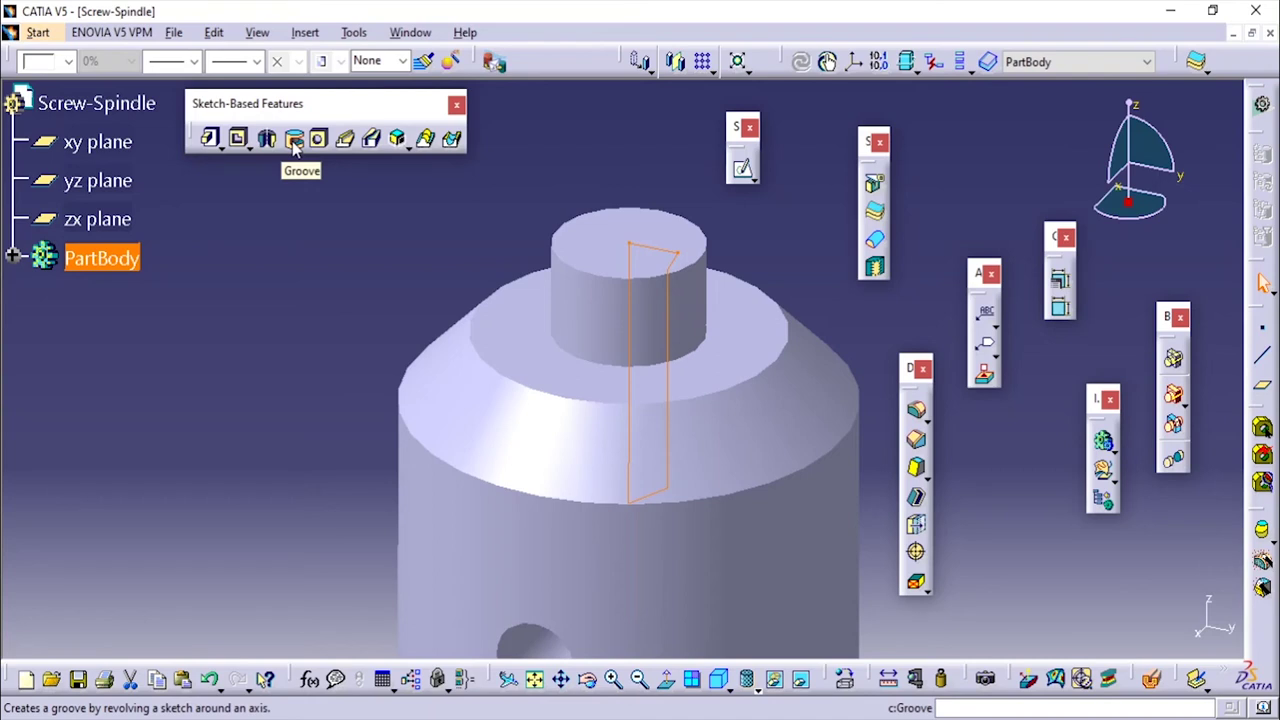
click(294, 140)
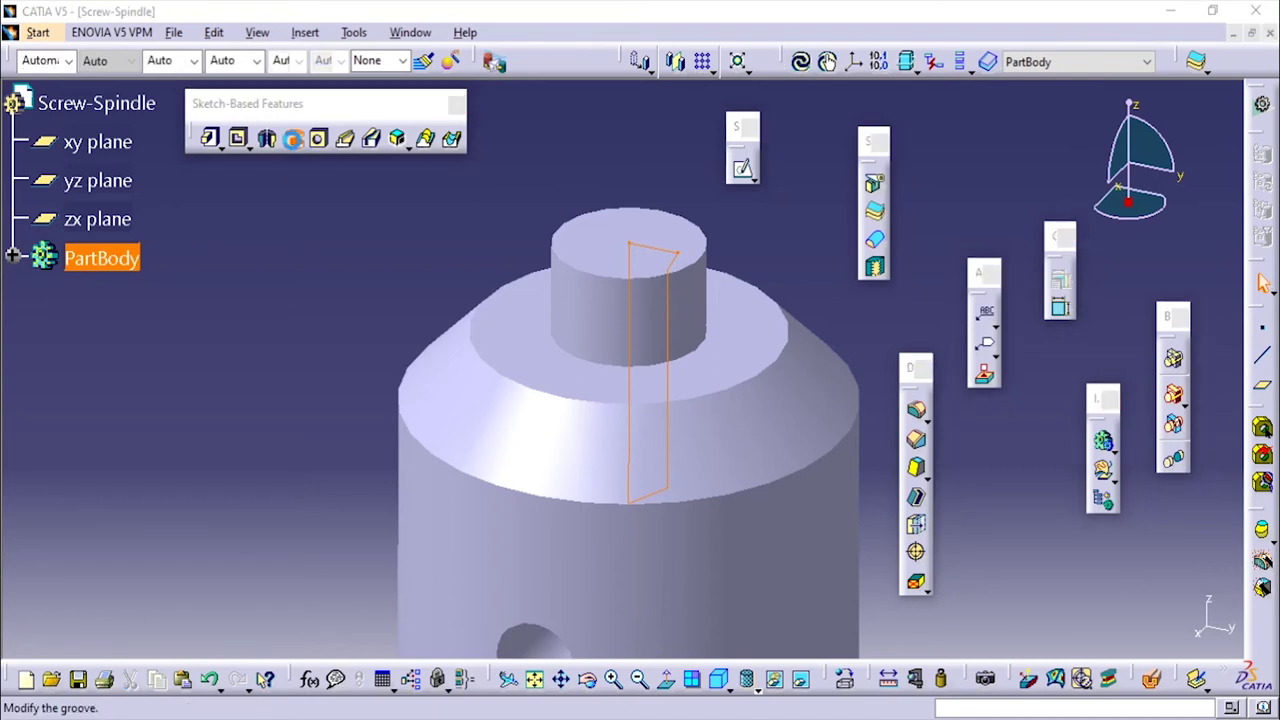
click(648, 345)
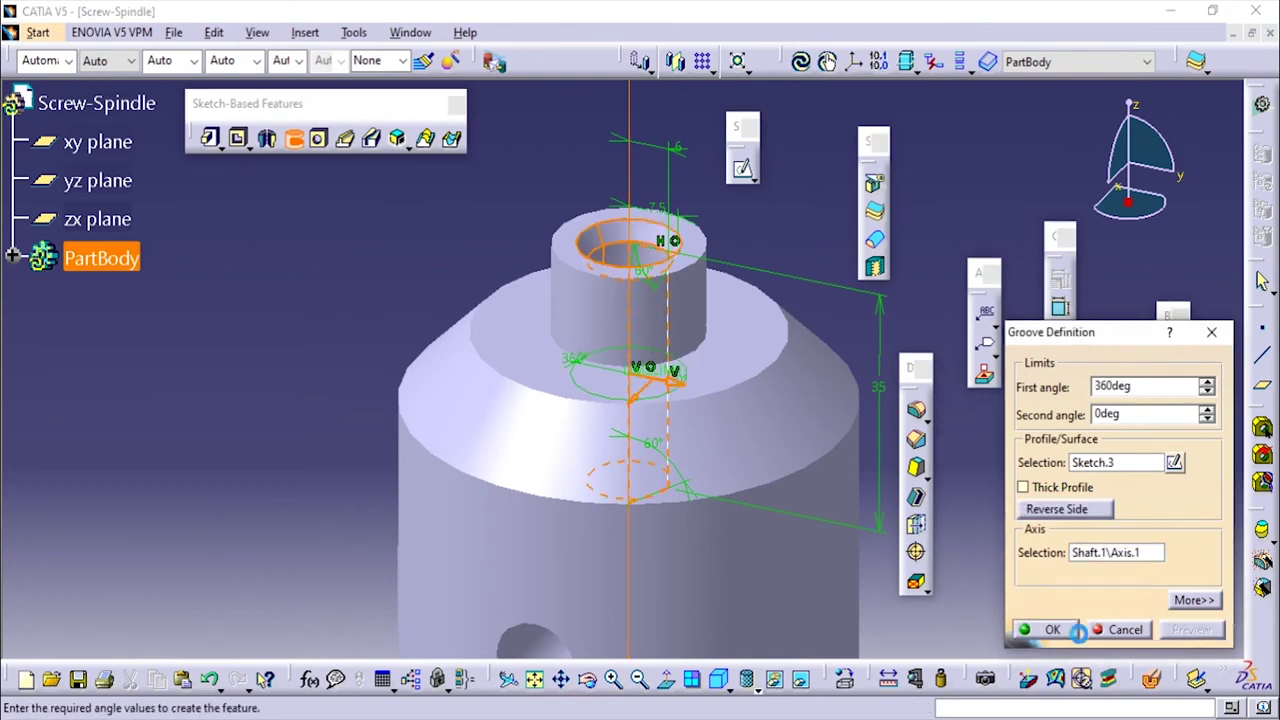
click(1048, 629)
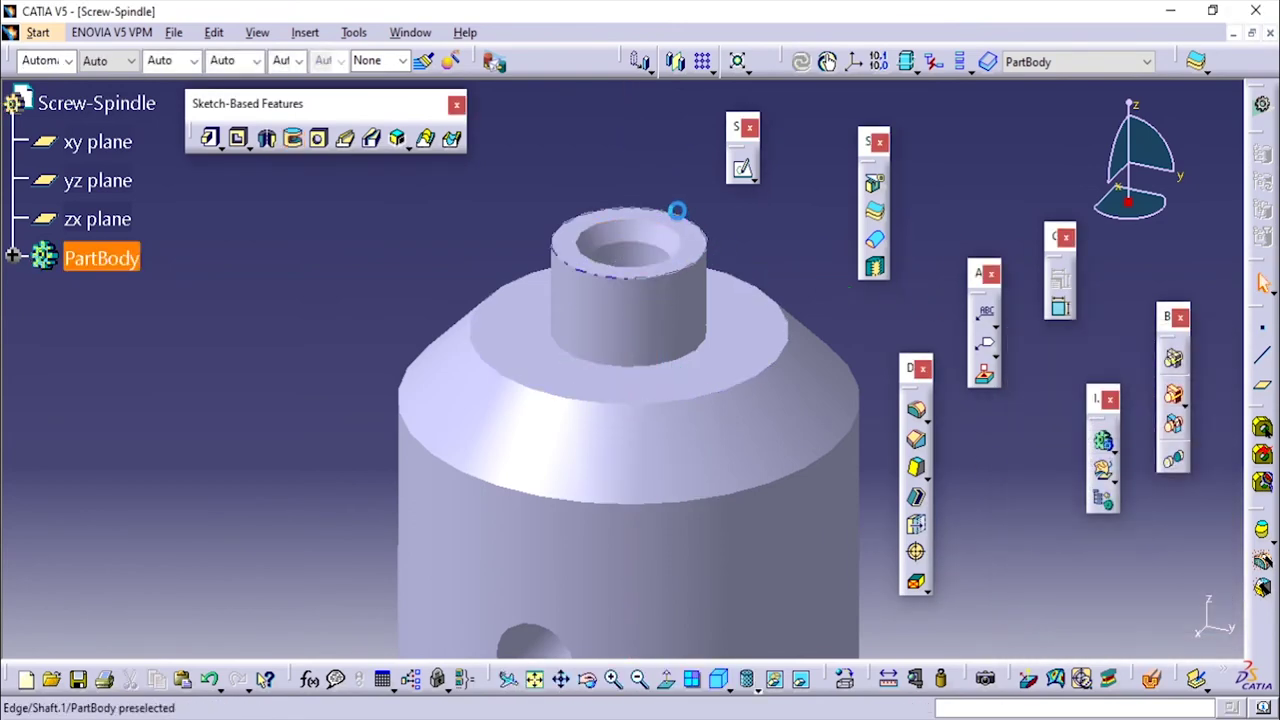
ctrl+middle_drag(583, 174, 579, 263)
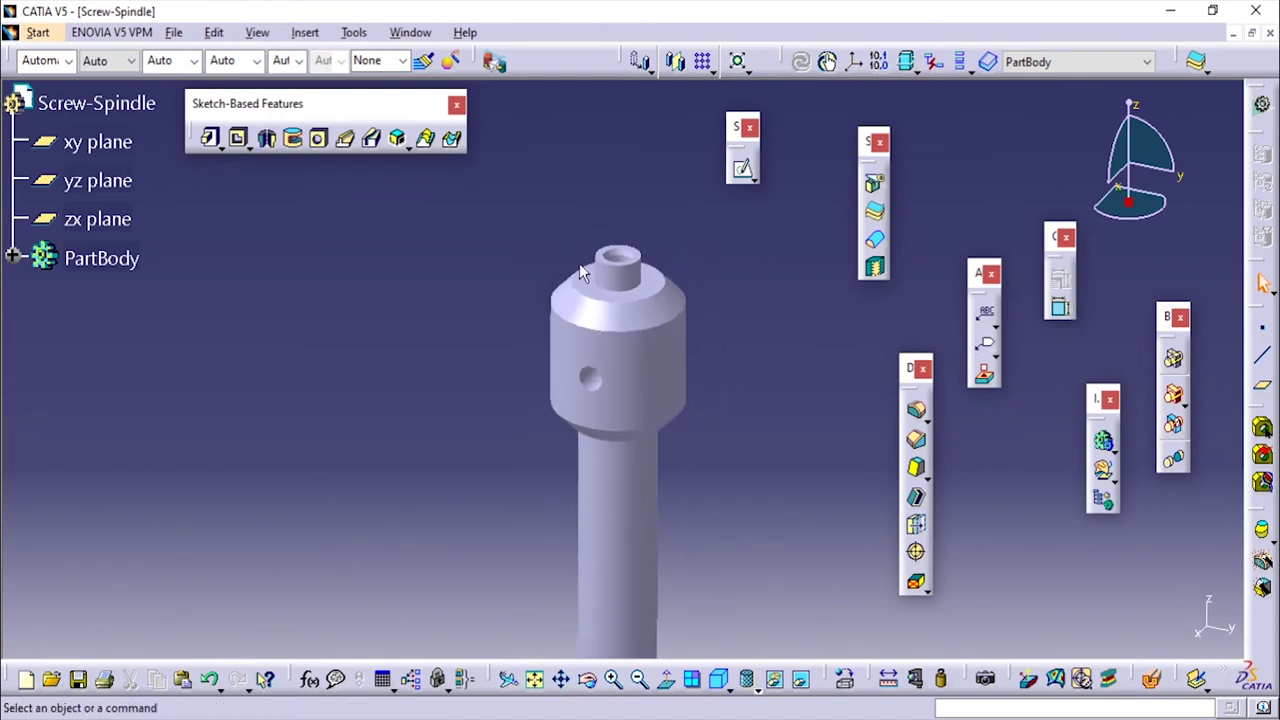
middle_drag(675, 488, 677, 311)
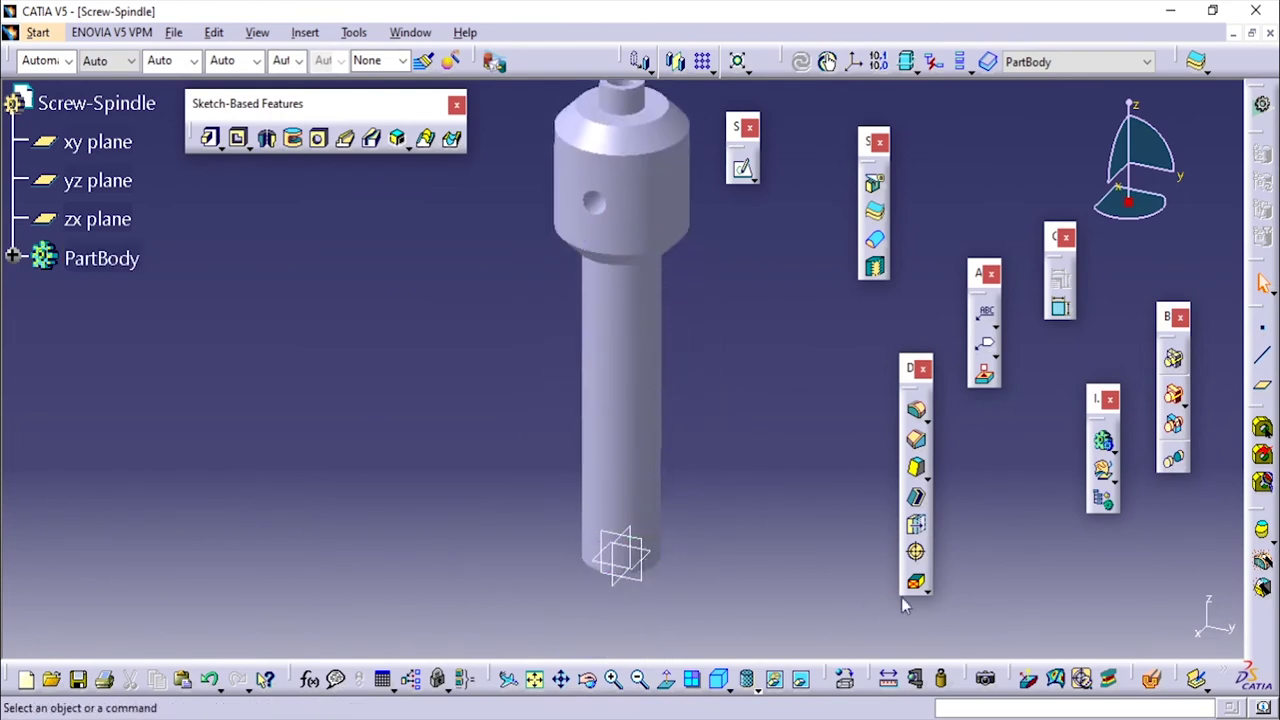
click(917, 556)
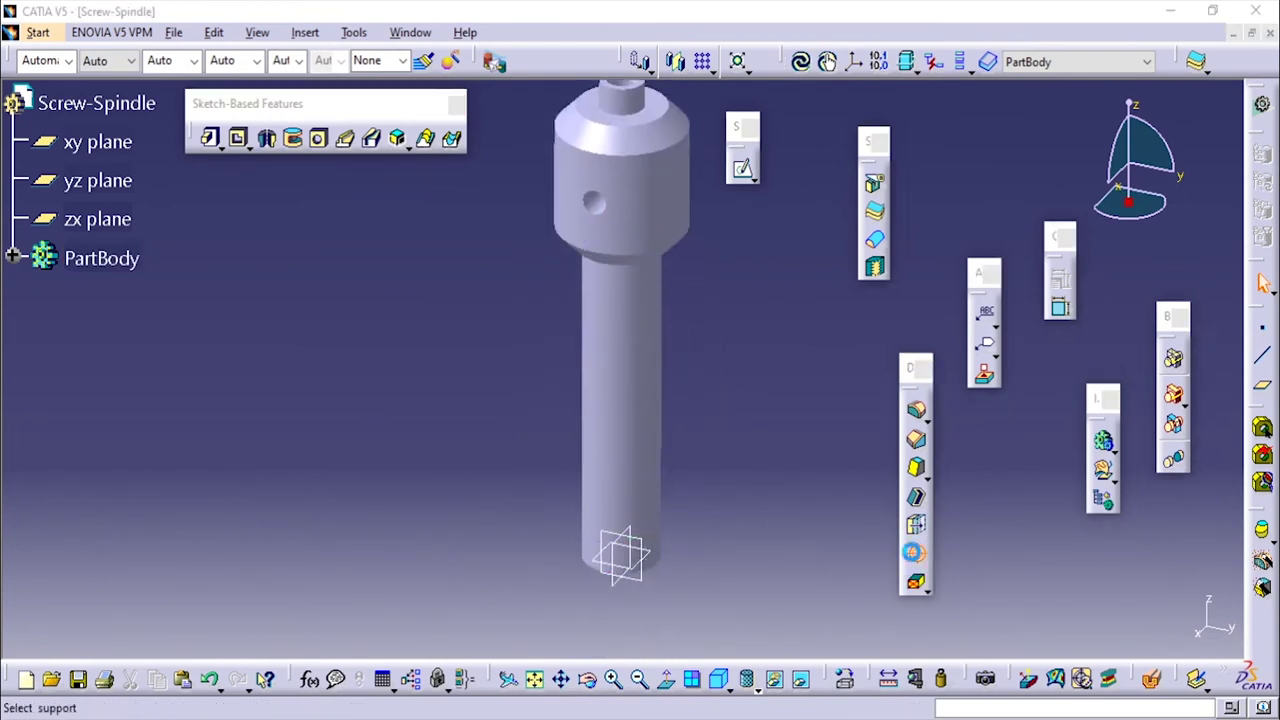
click(300, 34)
mouse_move(420, 330)
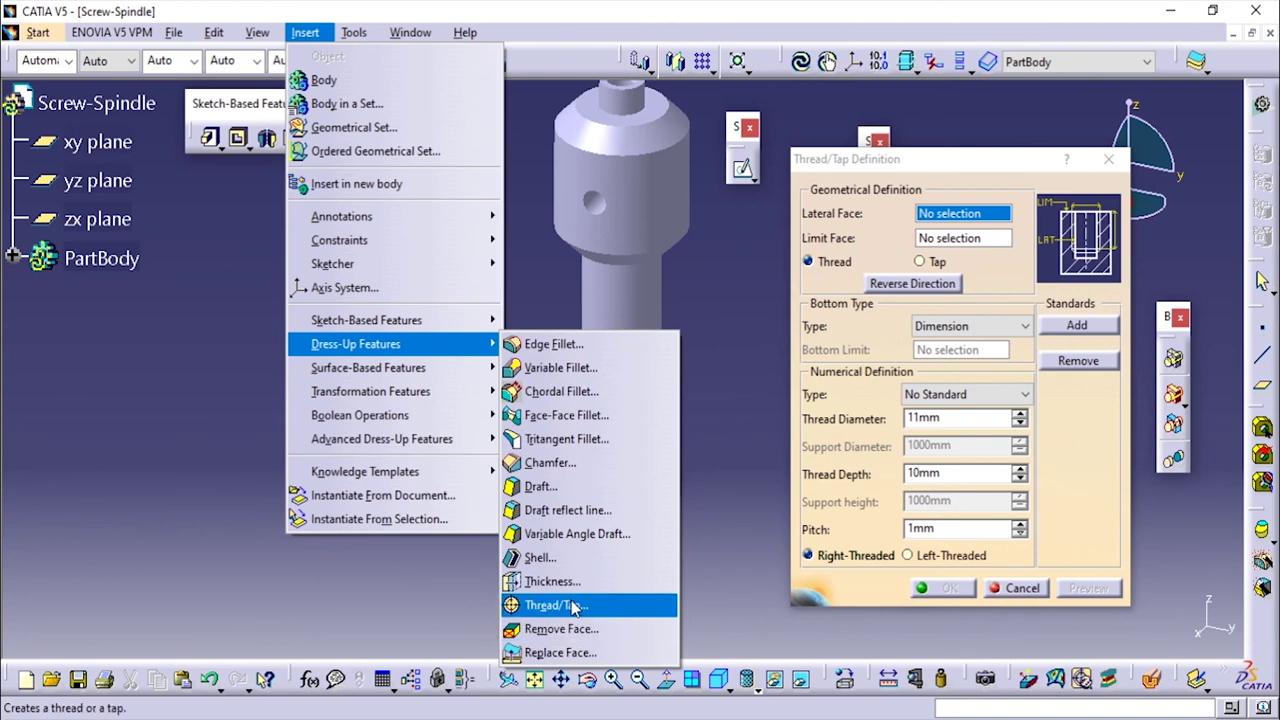
click(572, 604)
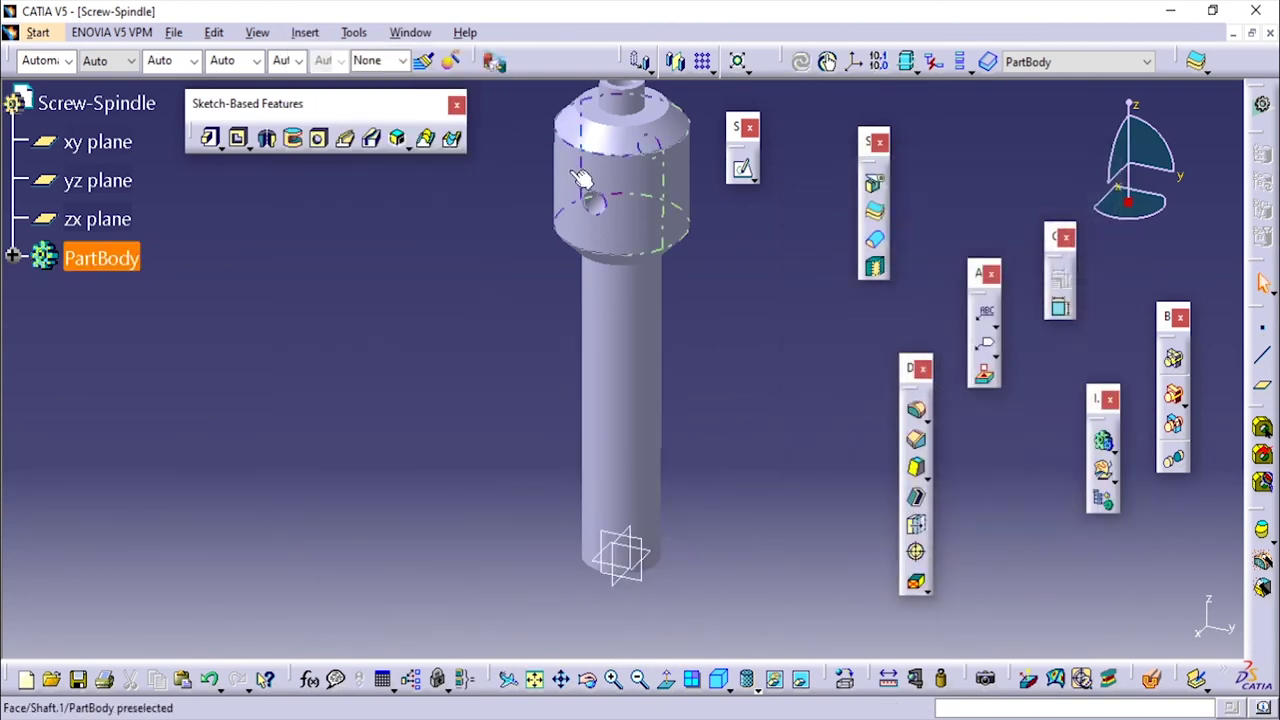
click(305, 32)
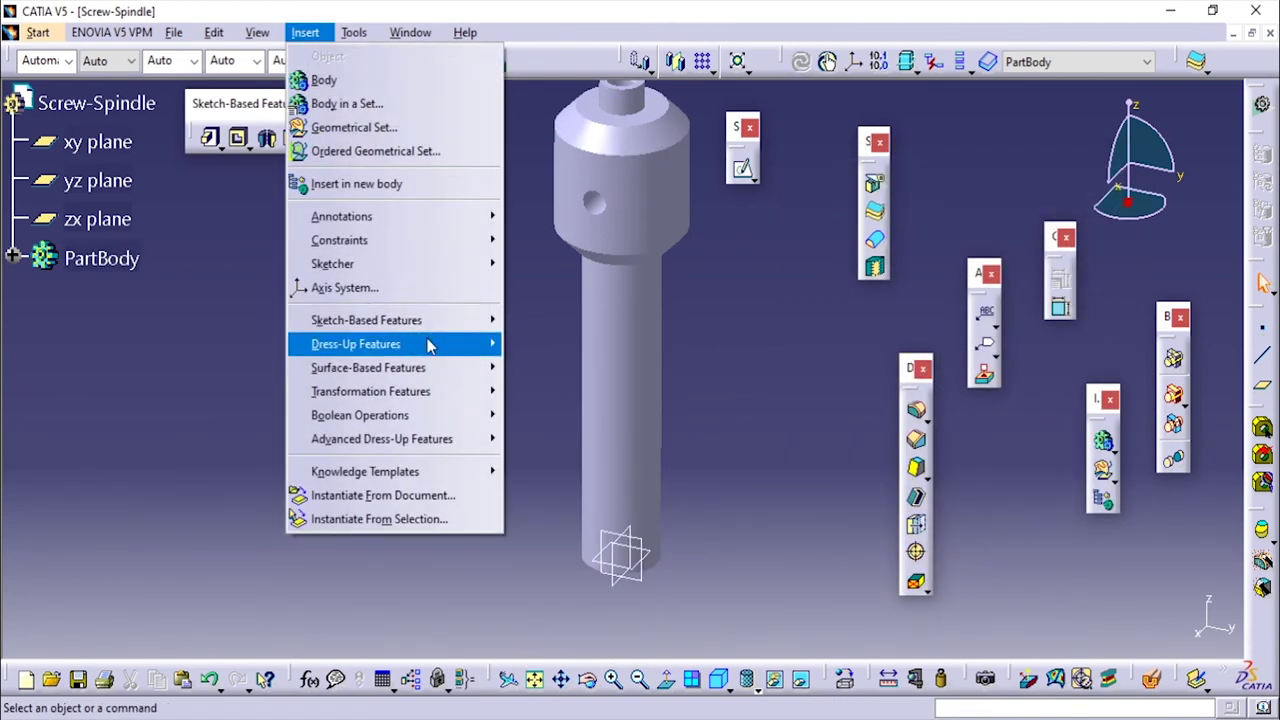
mouse_move(429, 343)
click(592, 604)
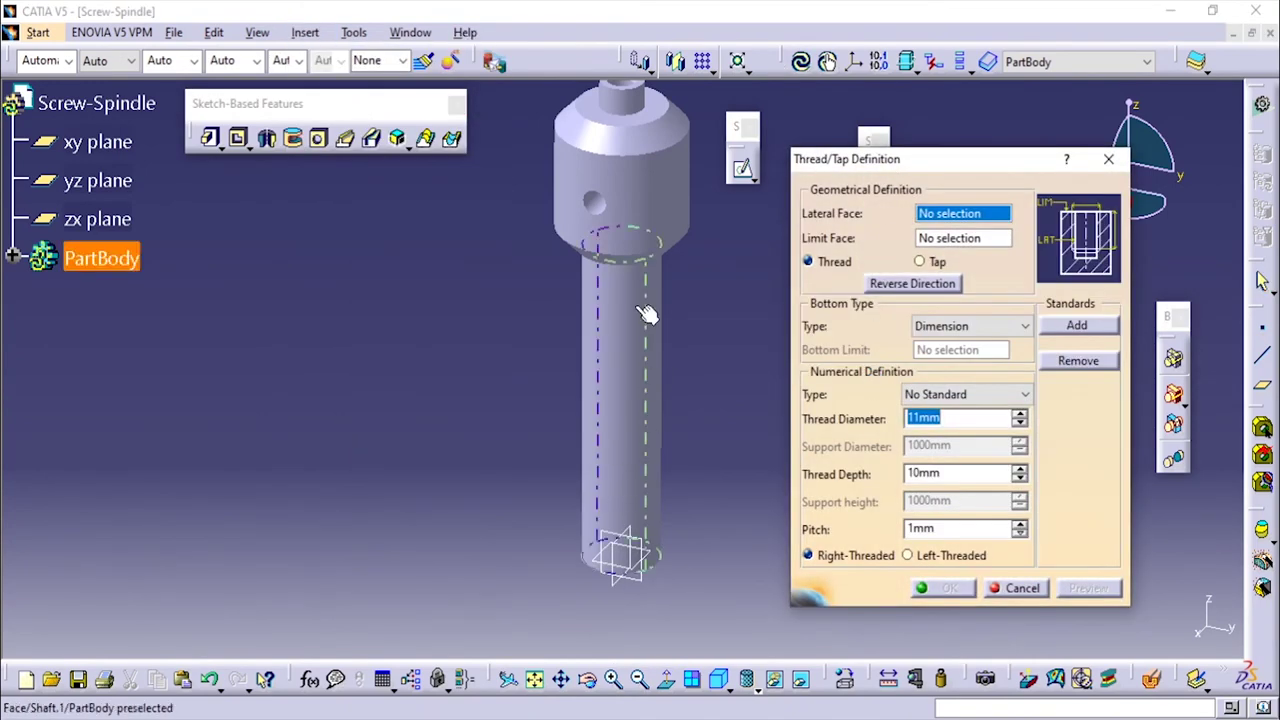
click(645, 313)
ctrl+middle_drag(708, 344, 671, 229)
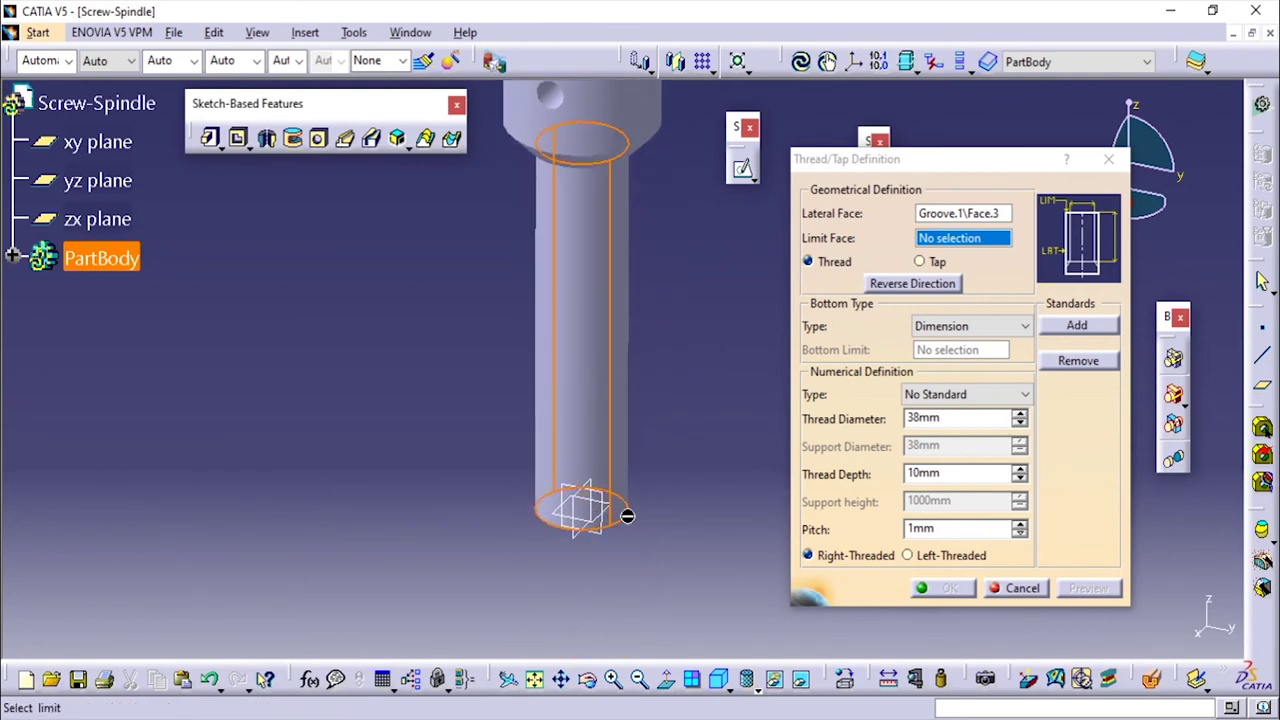
click(1020, 588)
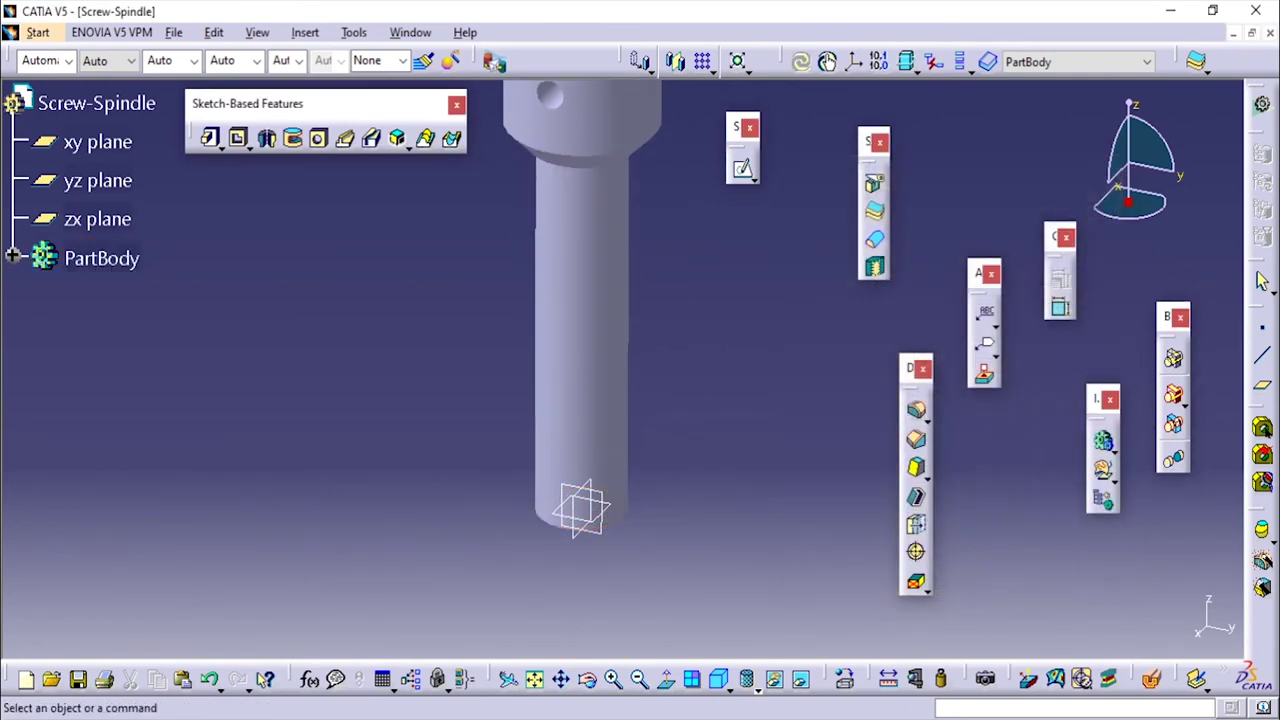
Check the drawing's general chamfer note and chamfer the free end edge of the long shaft 1 mm at 45 degrees
key(alt+Tab)
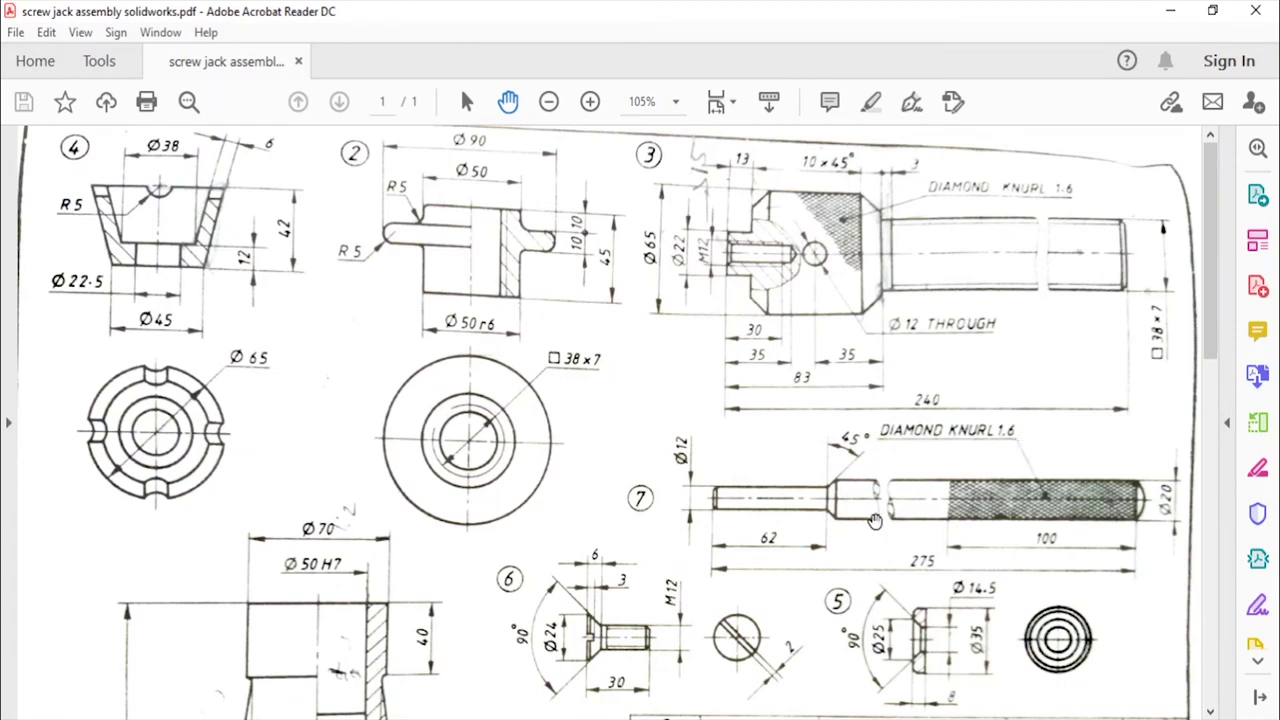
scroll(873, 521, down, 5)
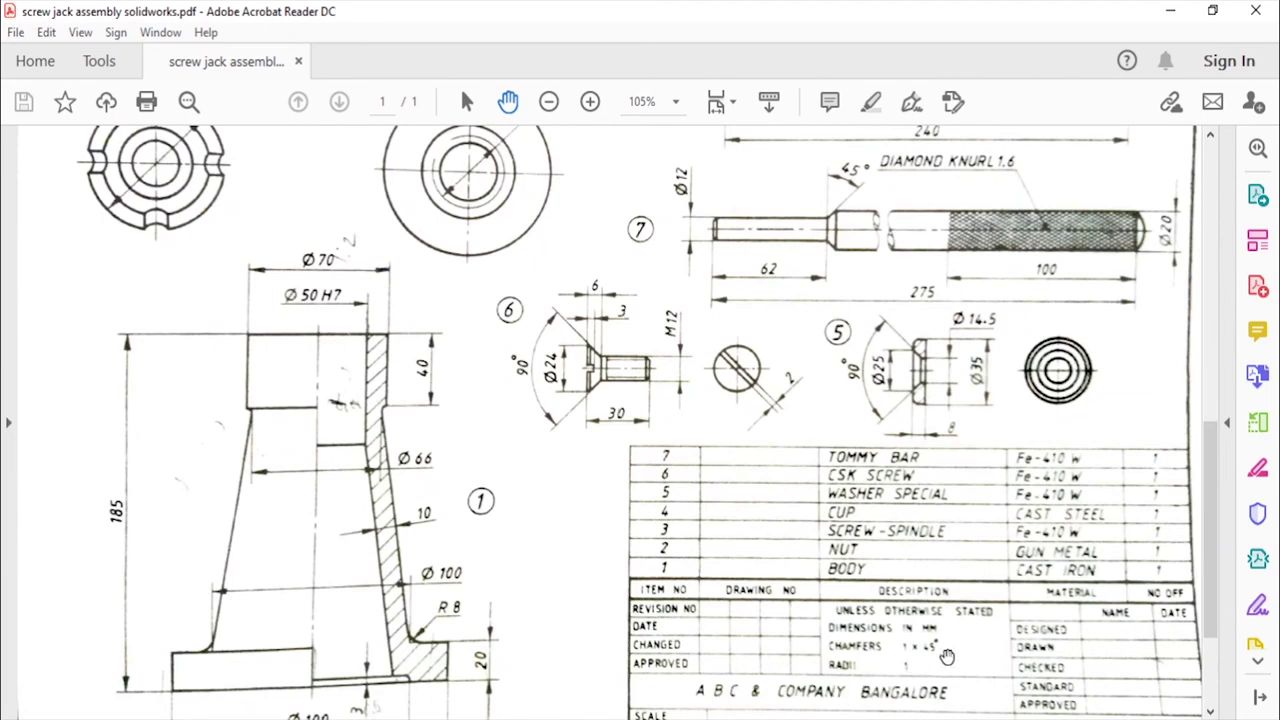
scroll(941, 445, up, 5)
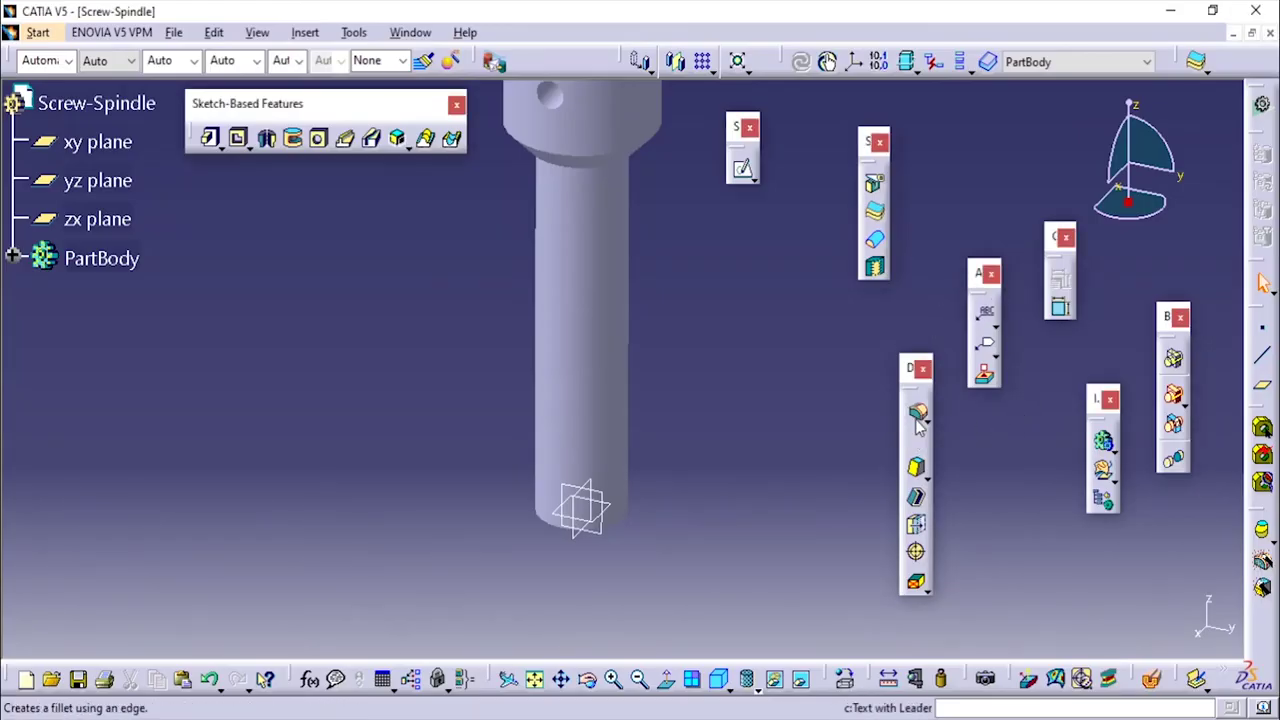
drag(918, 420, 916, 440)
click(600, 524)
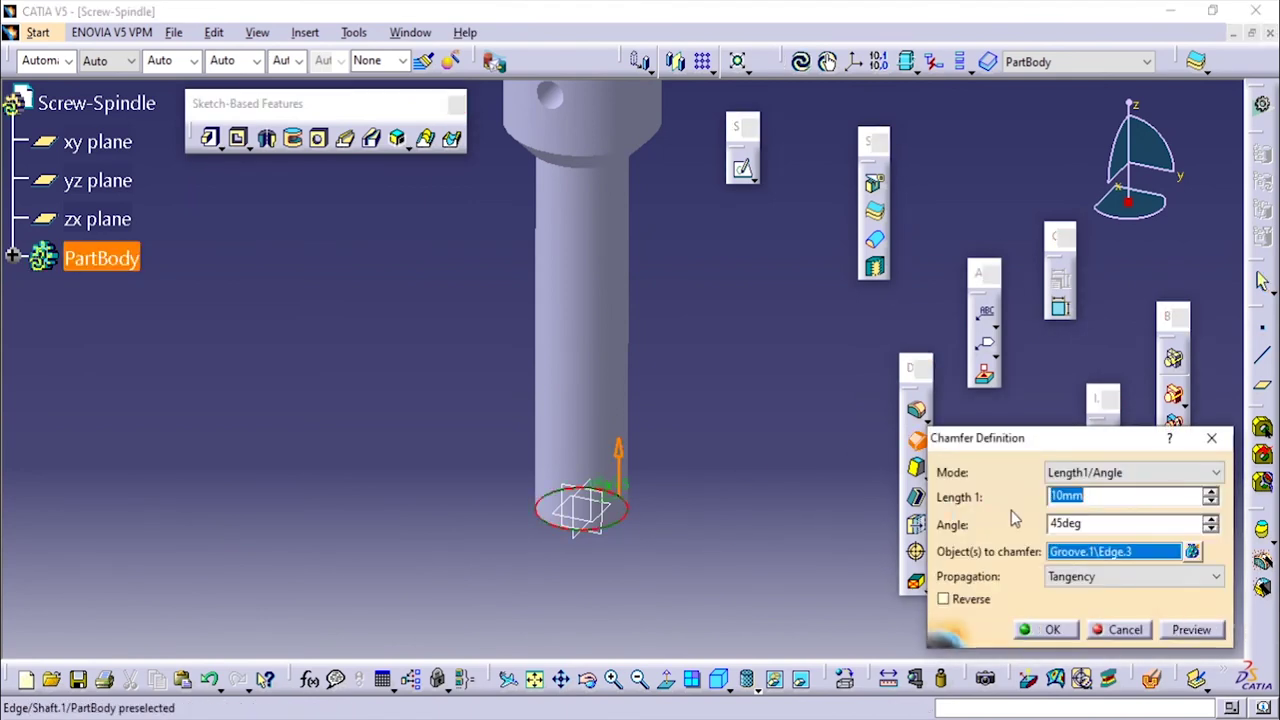
click(1045, 629)
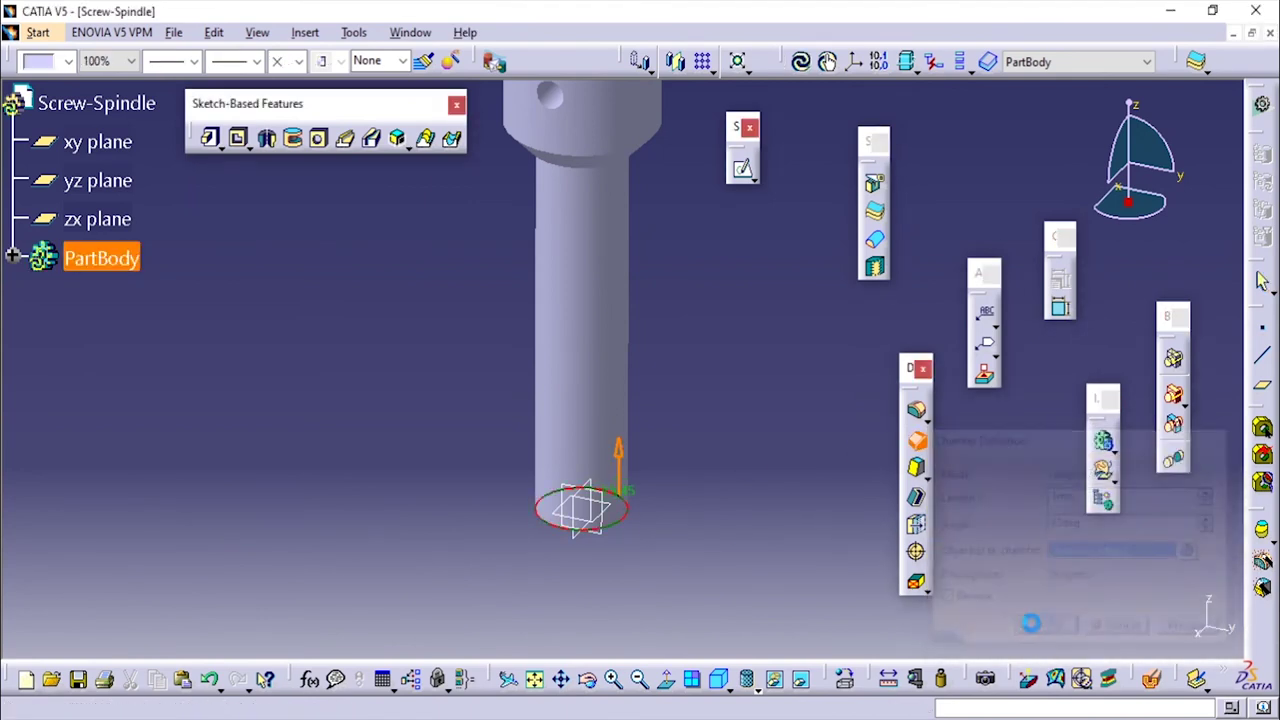
Orbit to the shaft's free end and switch the model display to shading with edges
mouse_move(716, 360)
middle_down()
mouse_move(757, 480)
mouse_move(697, 309)
mouse_move(729, 531)
middle_up()
click(755, 684)
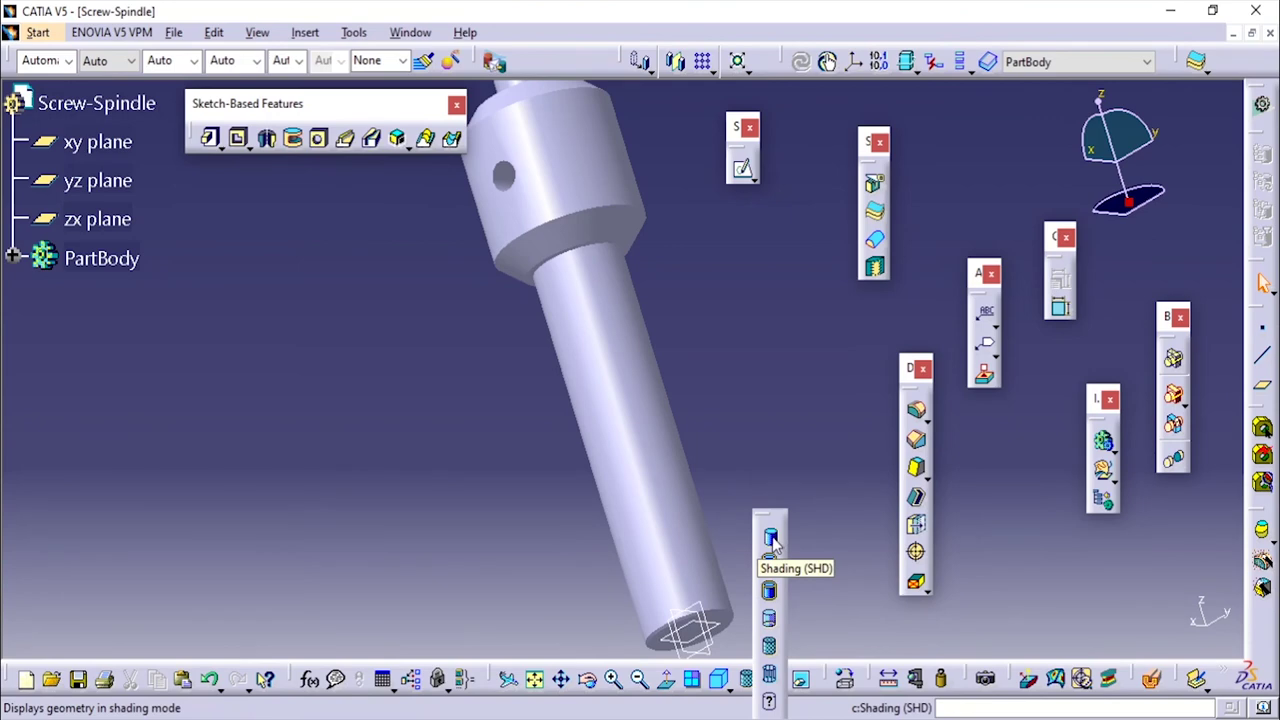
click(771, 541)
click(750, 684)
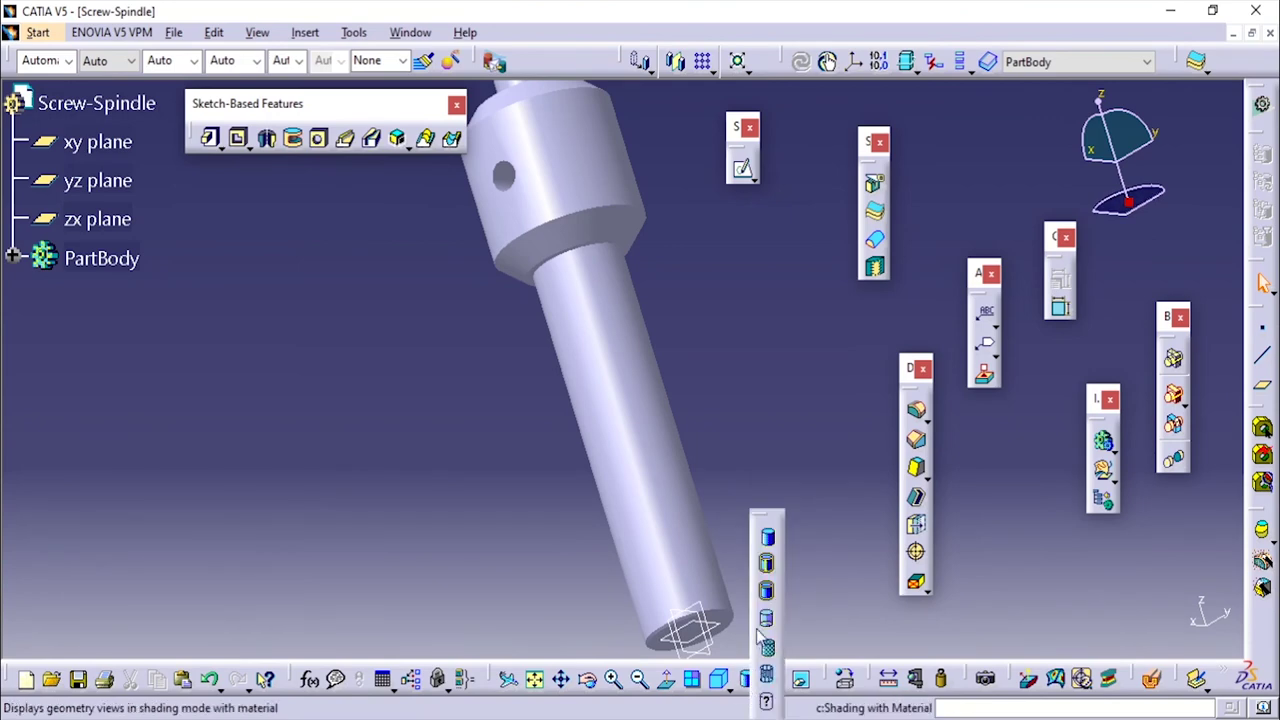
click(768, 566)
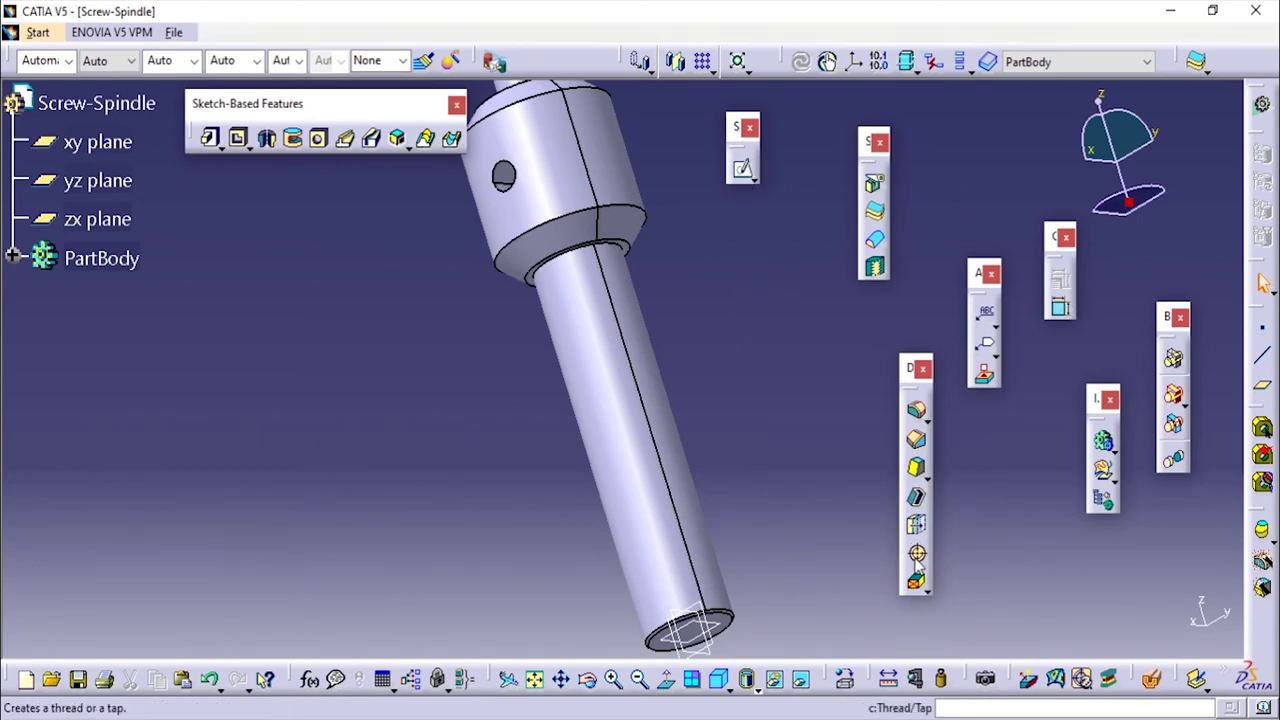
Start a thread definition on the long shaft's cylindrical face, using its flat free end as the limit face
click(917, 555)
middle_drag(634, 520, 698, 443)
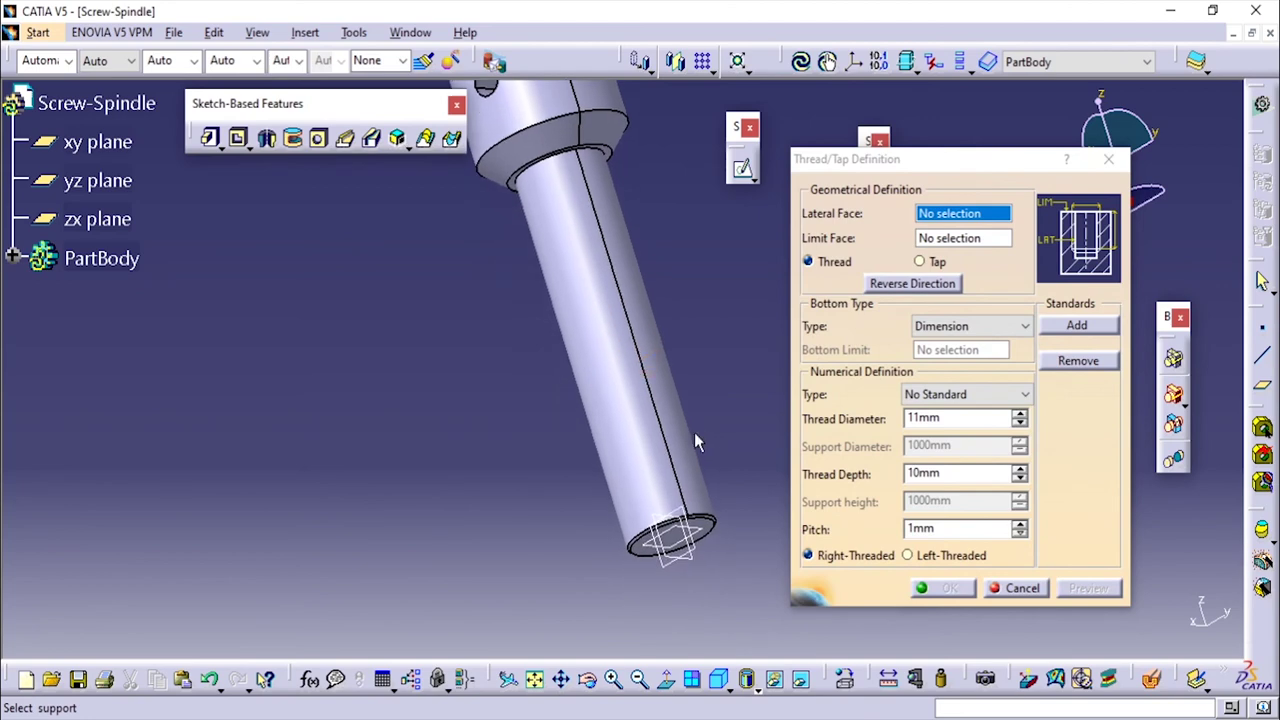
click(608, 423)
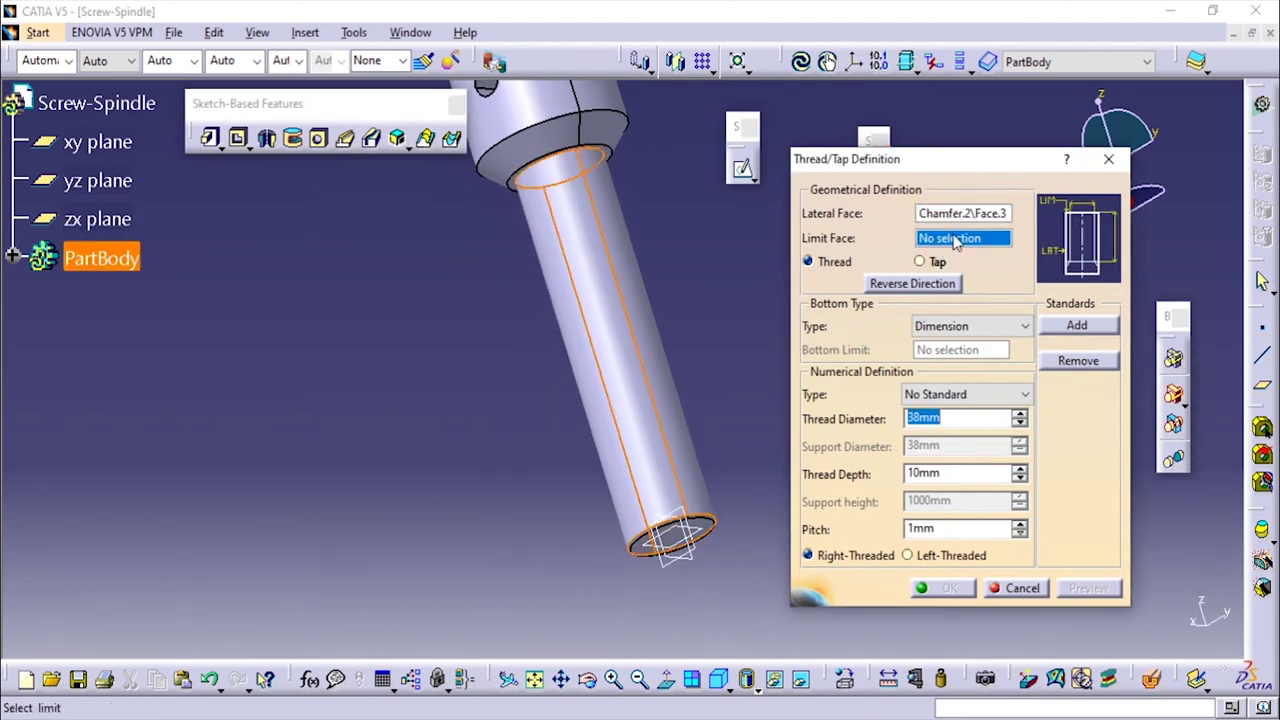
middle_drag(724, 522, 626, 389)
middle_drag(686, 553, 531, 529)
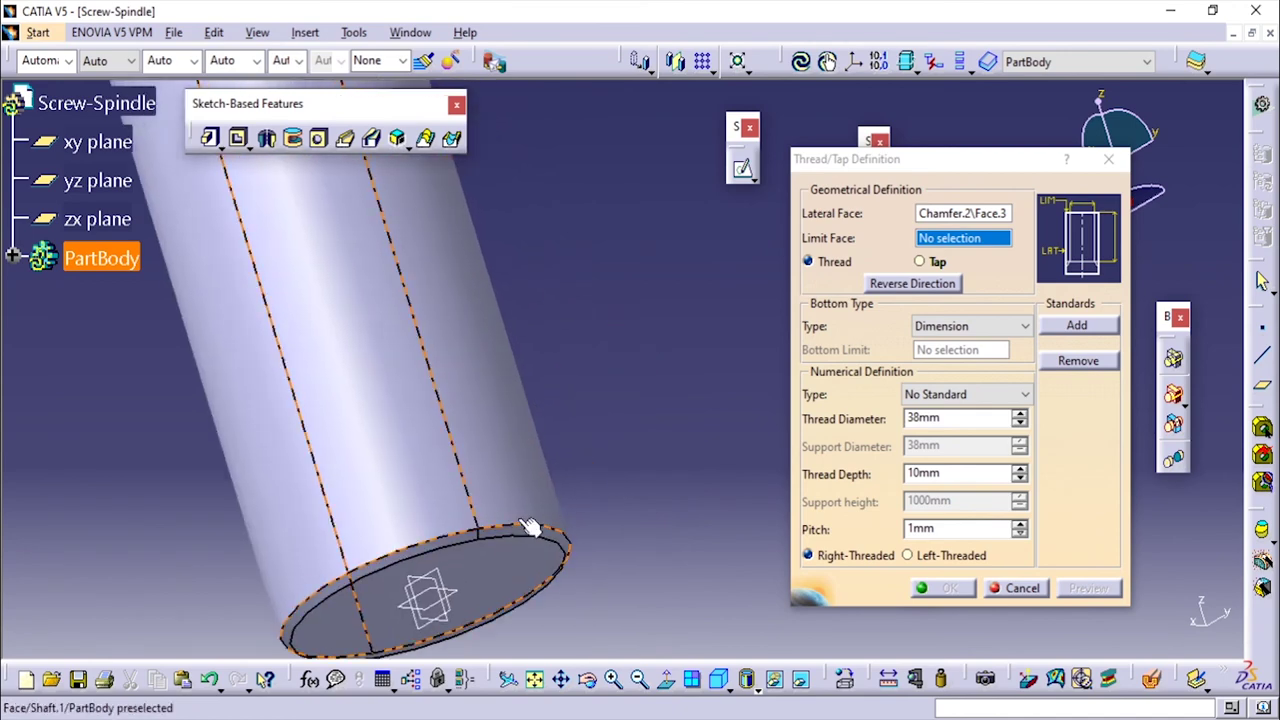
click(537, 530)
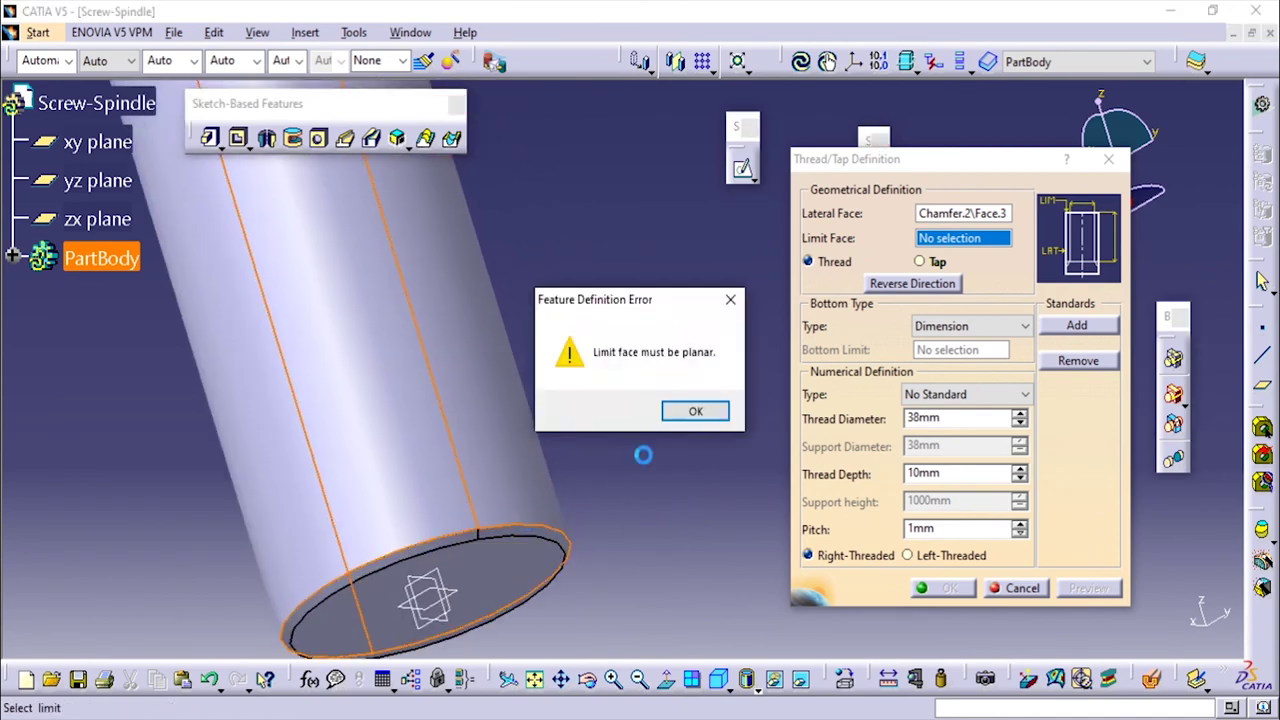
click(694, 409)
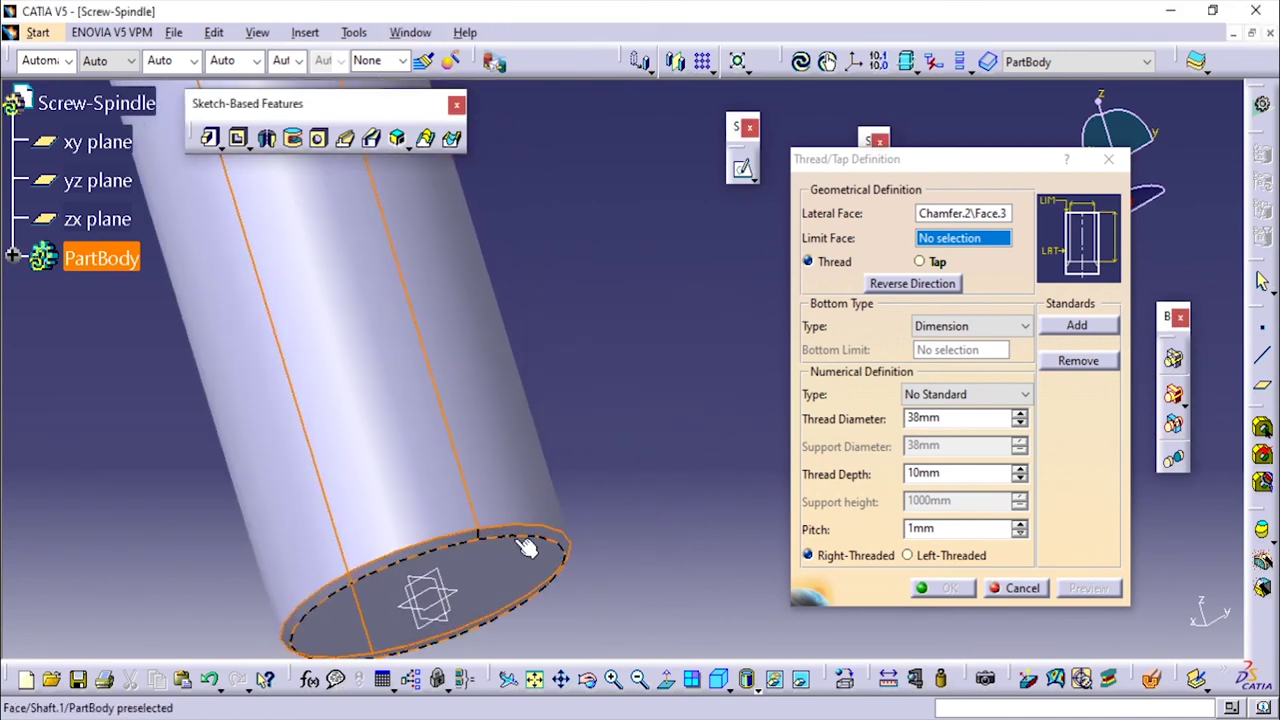
click(527, 547)
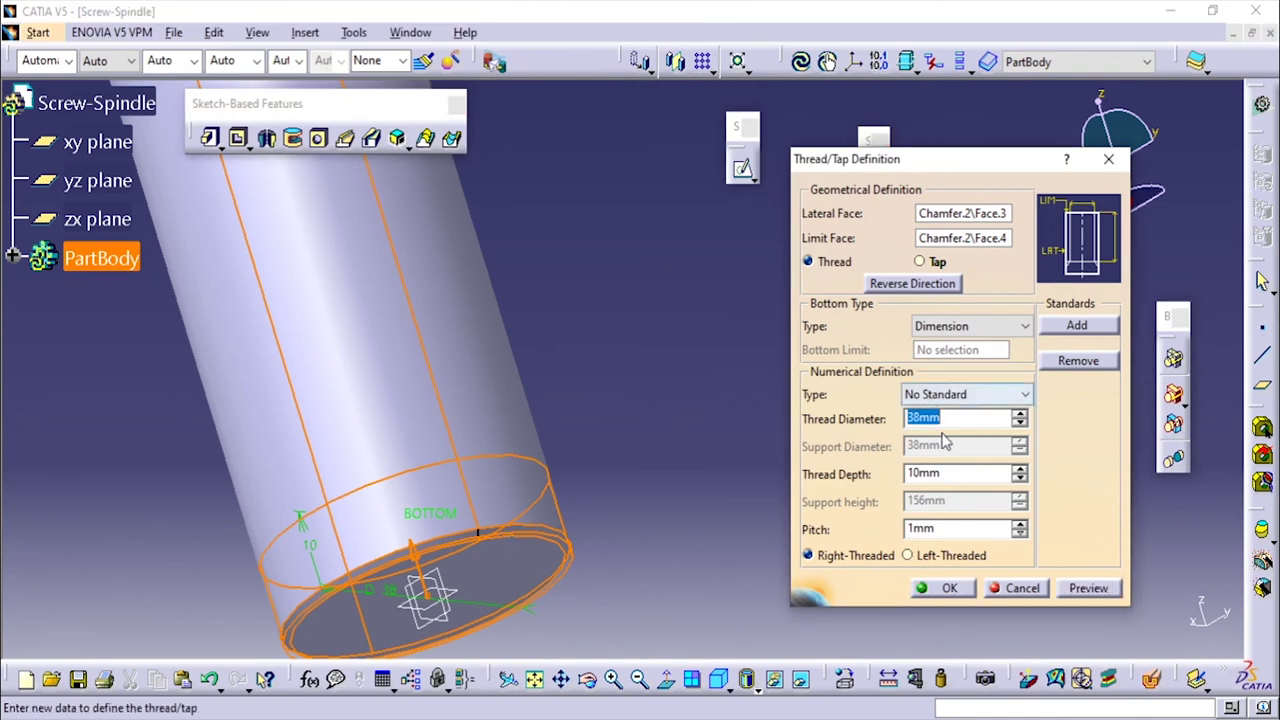
Check the spindle's dimensions in the drawing PDF and create the 38 mm right-hand thread with depth 240-83-3 and pitch 17 mm
ctrl+middle_drag(677, 385, 713, 658)
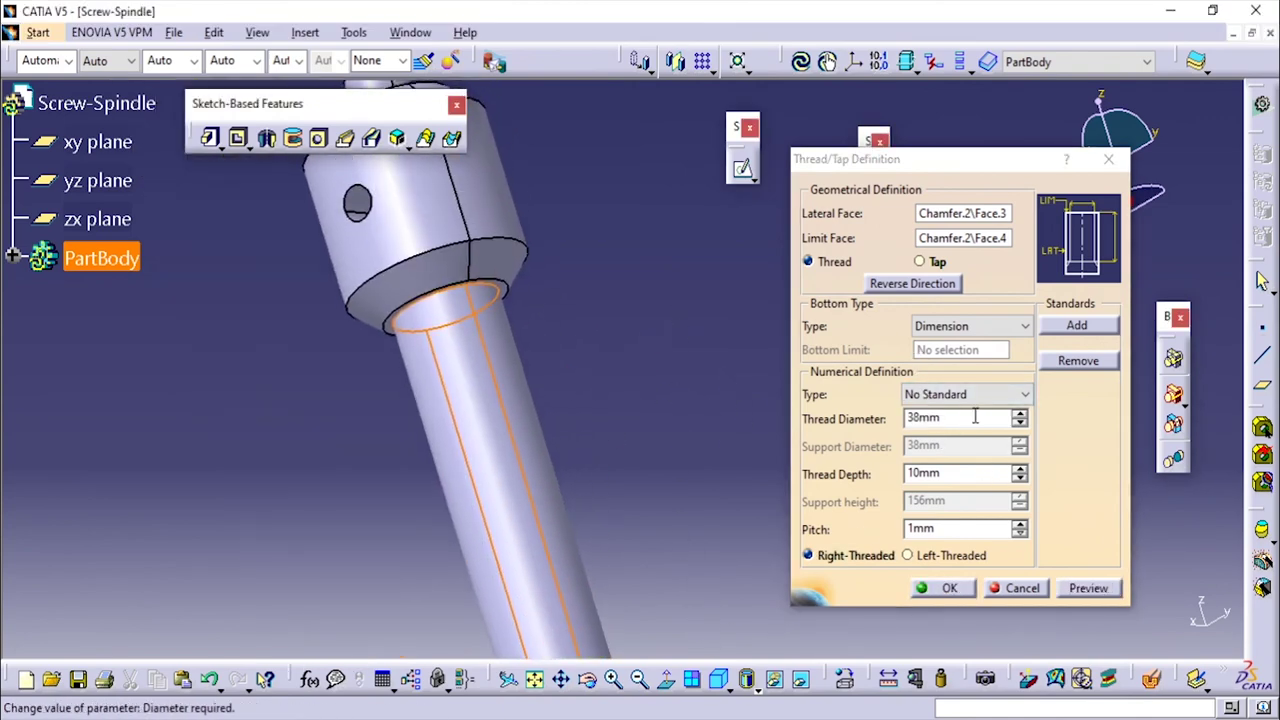
double_click(968, 474)
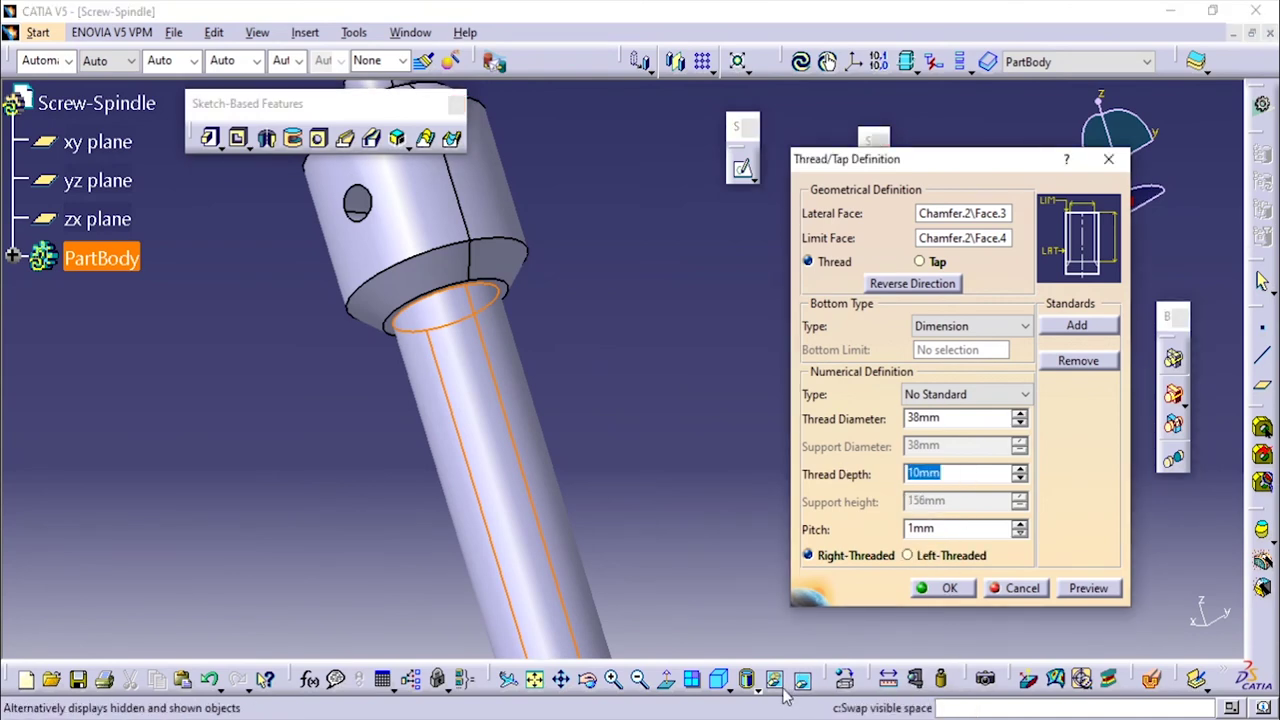
click(669, 650)
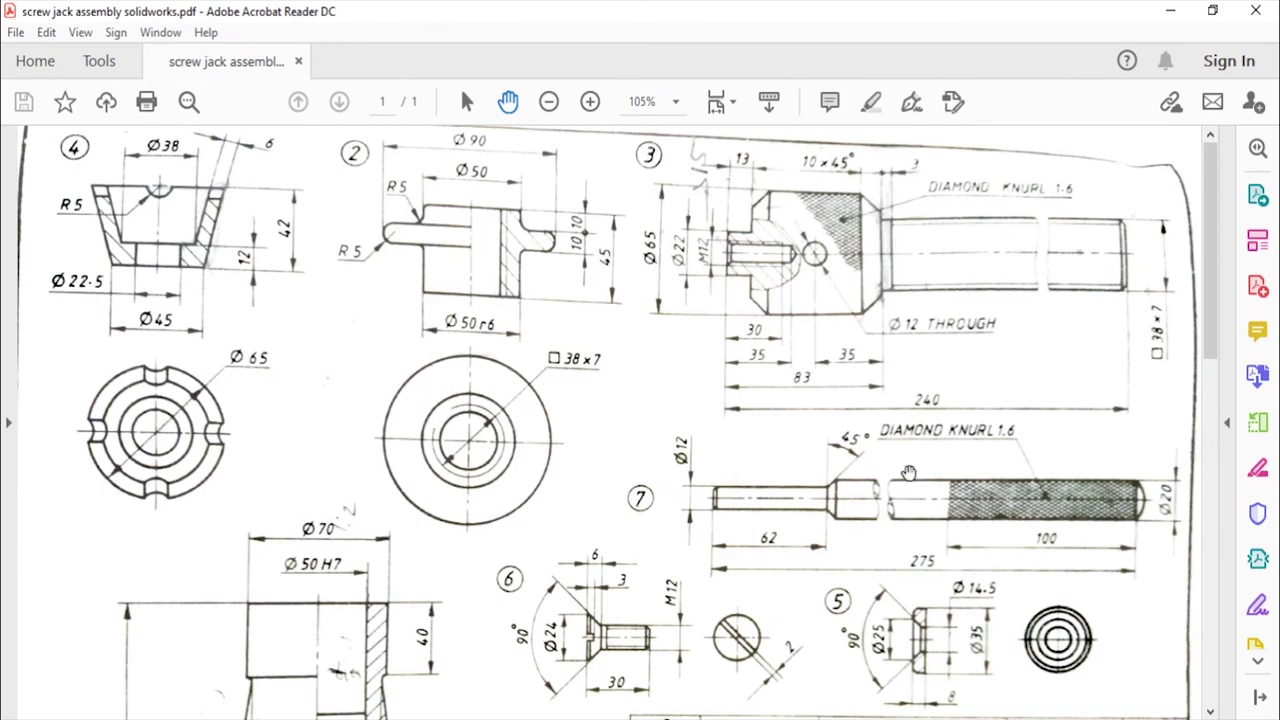
key(alt+Tab)
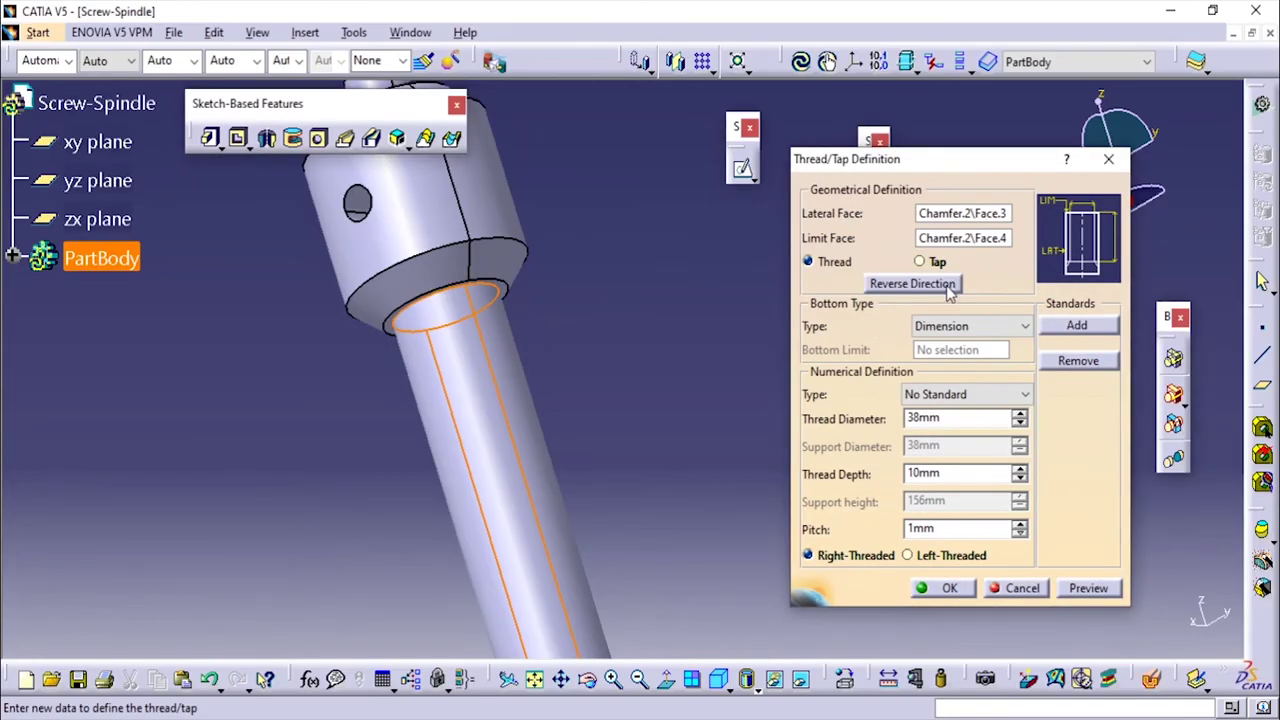
click(946, 325)
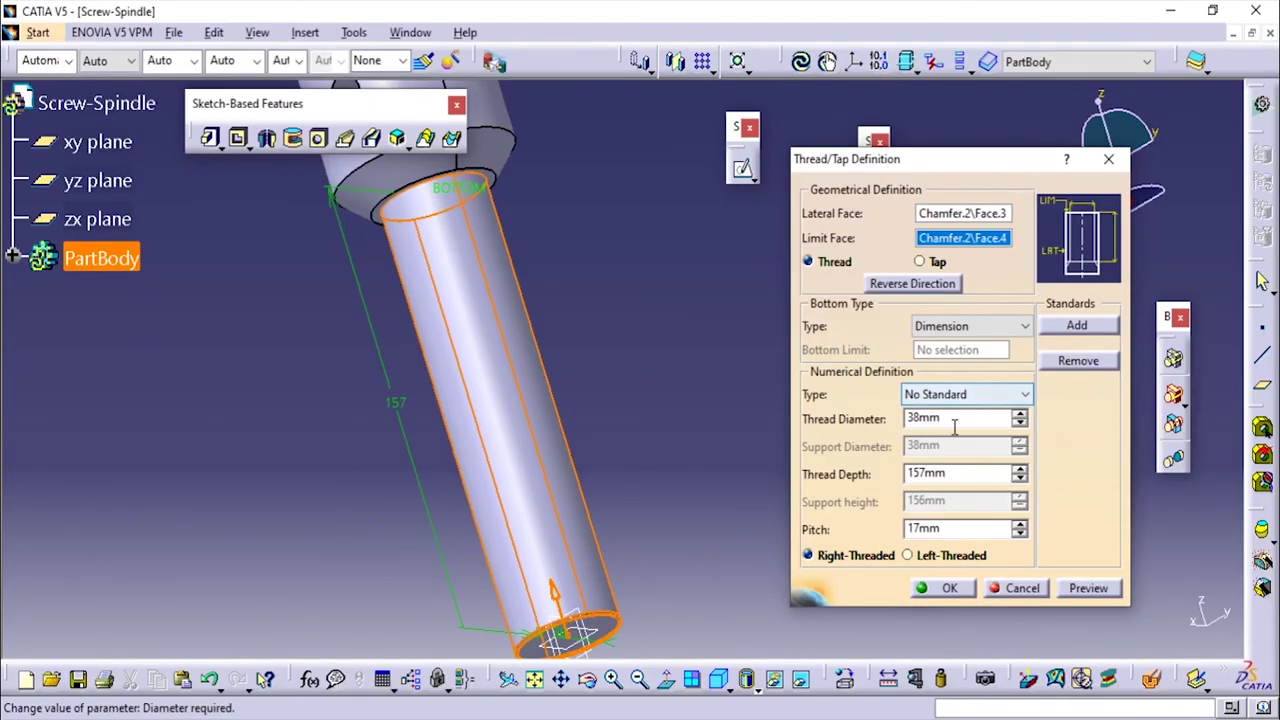
double_click(957, 474)
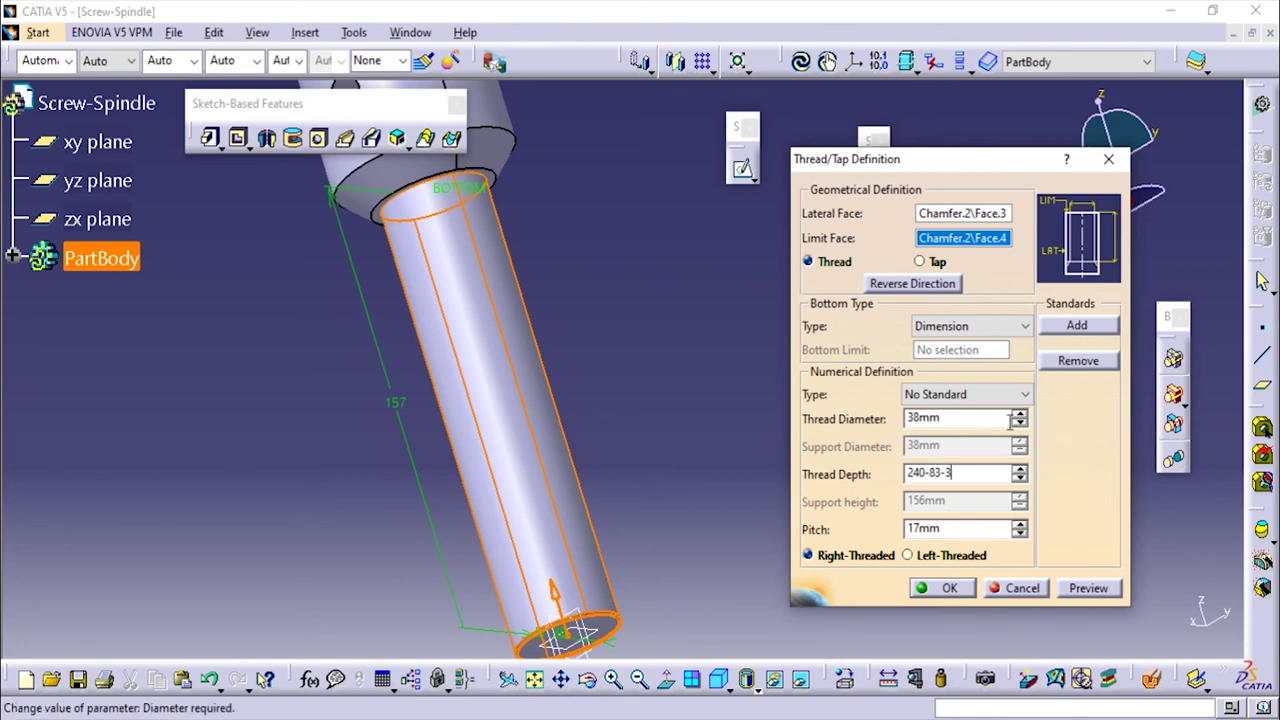
key(Return)
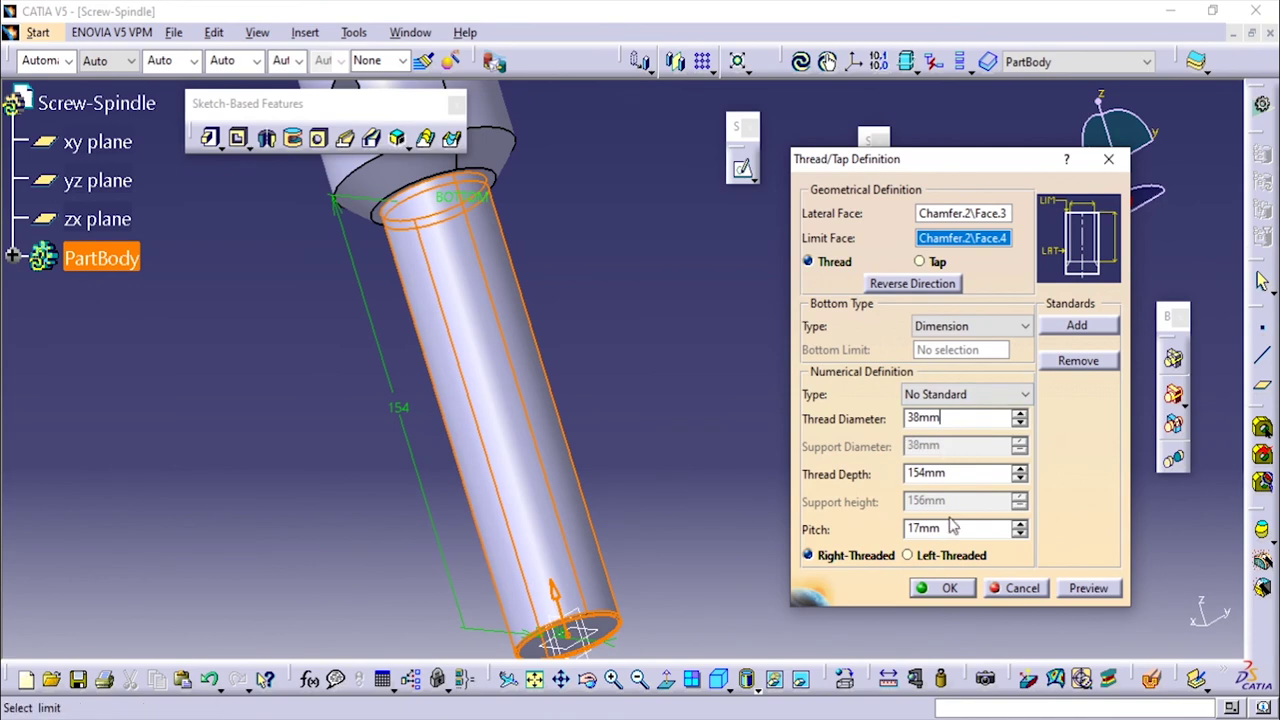
click(943, 588)
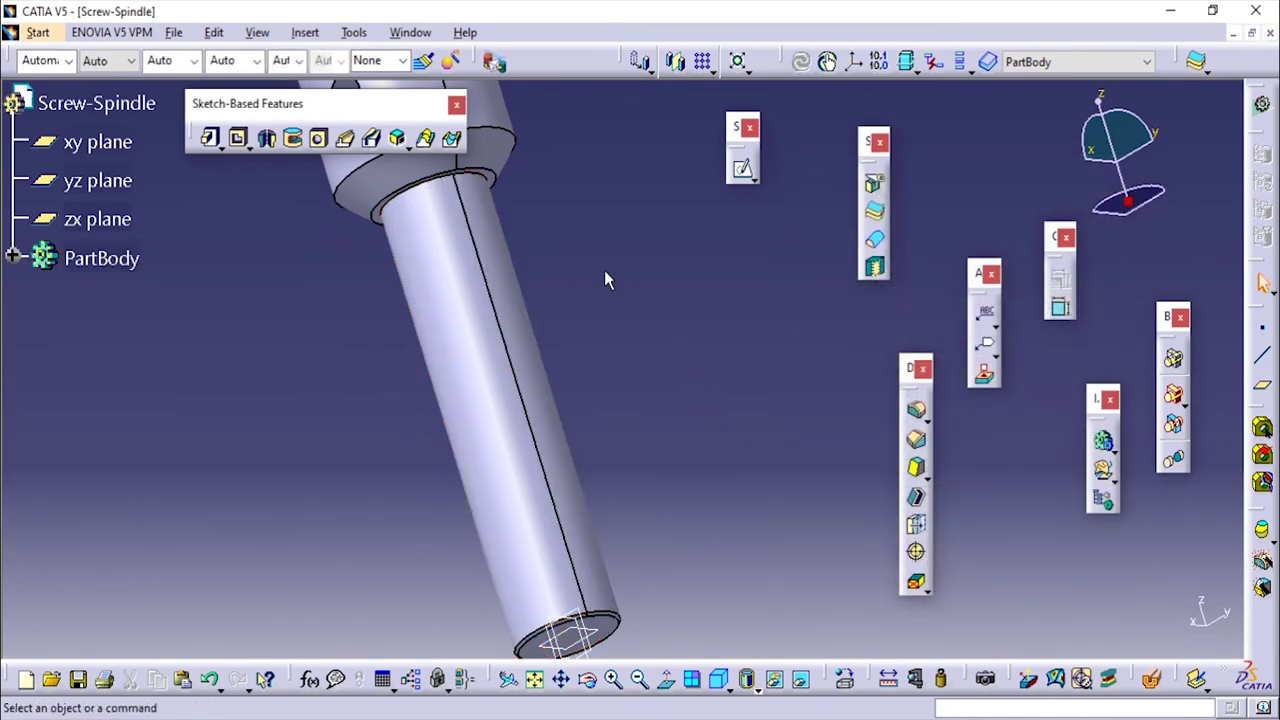
Open the material library for the Screw-Spindle part and look up the spindle's material in the drawing PDF's parts list
middle_drag(586, 237, 632, 324)
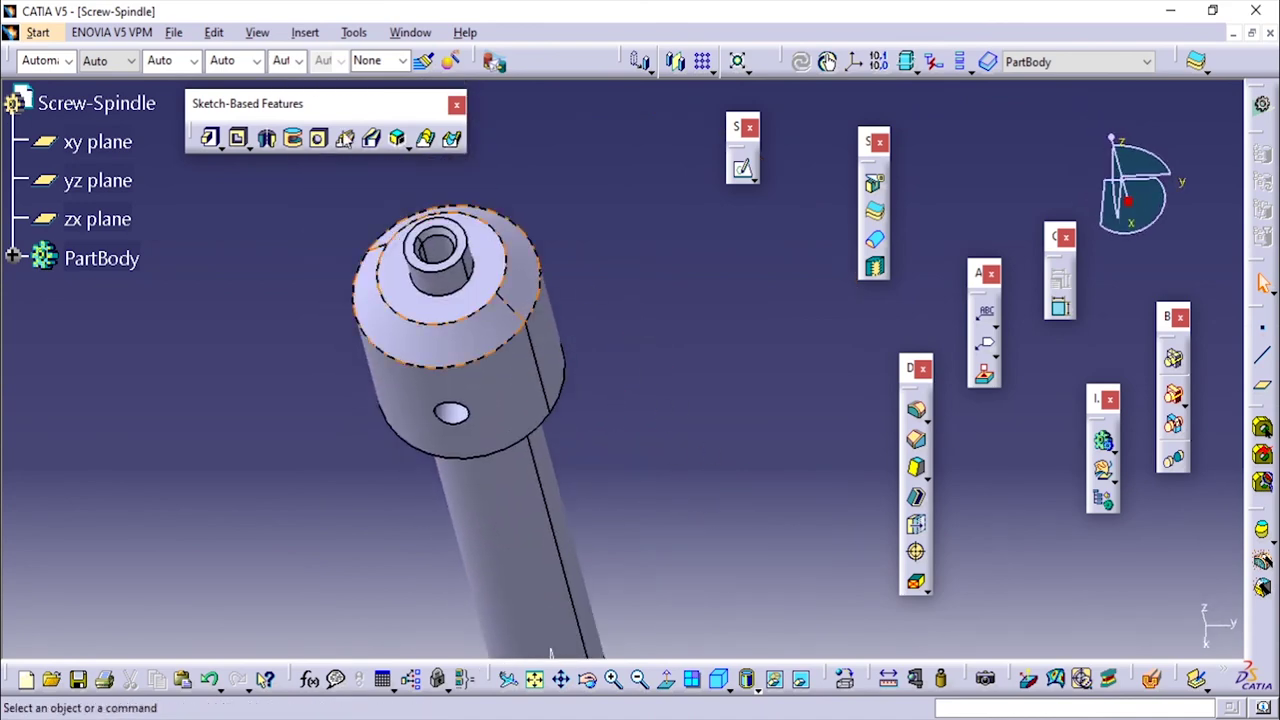
click(115, 104)
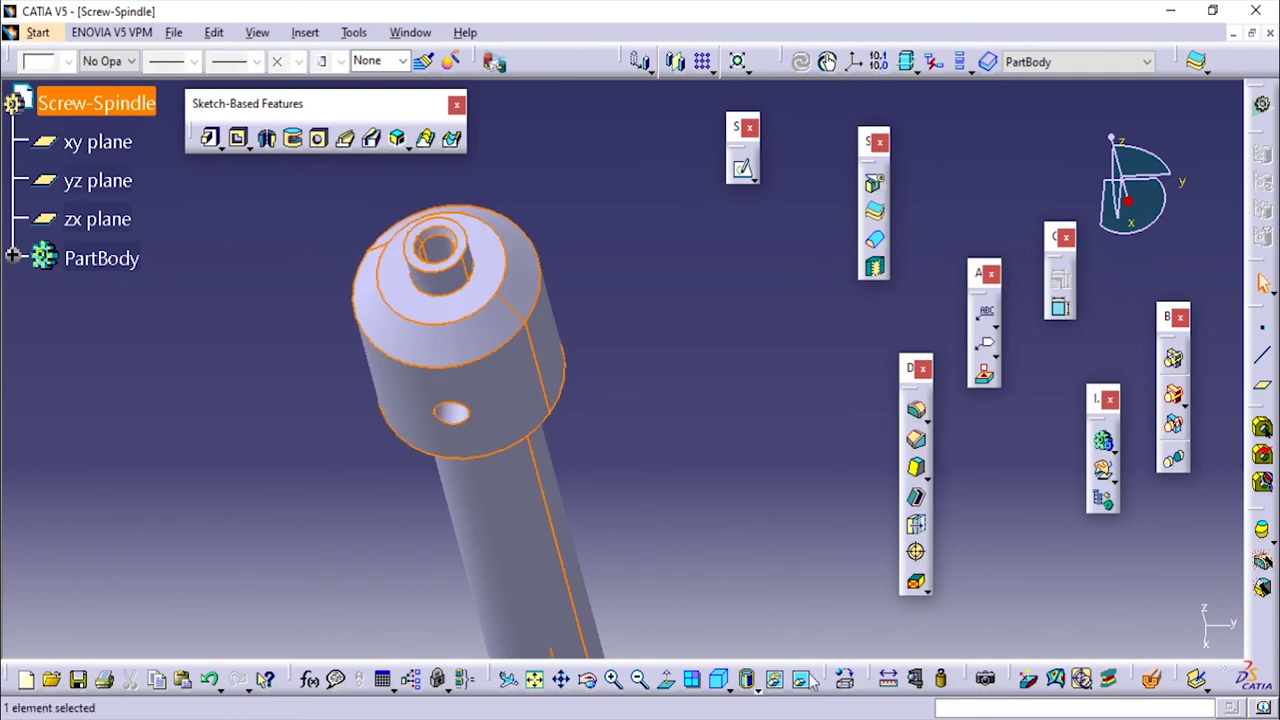
click(843, 679)
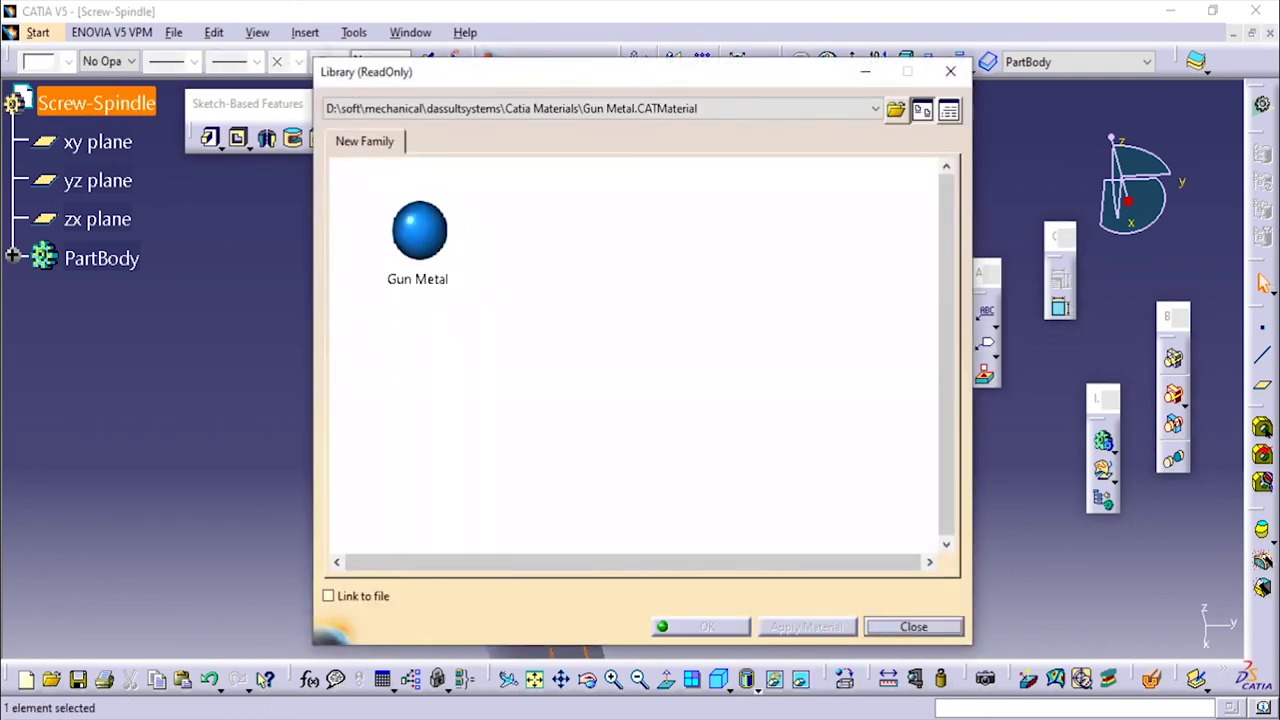
click(730, 718)
scroll(1100, 519, down, 3)
scroll(1053, 527, down, 2)
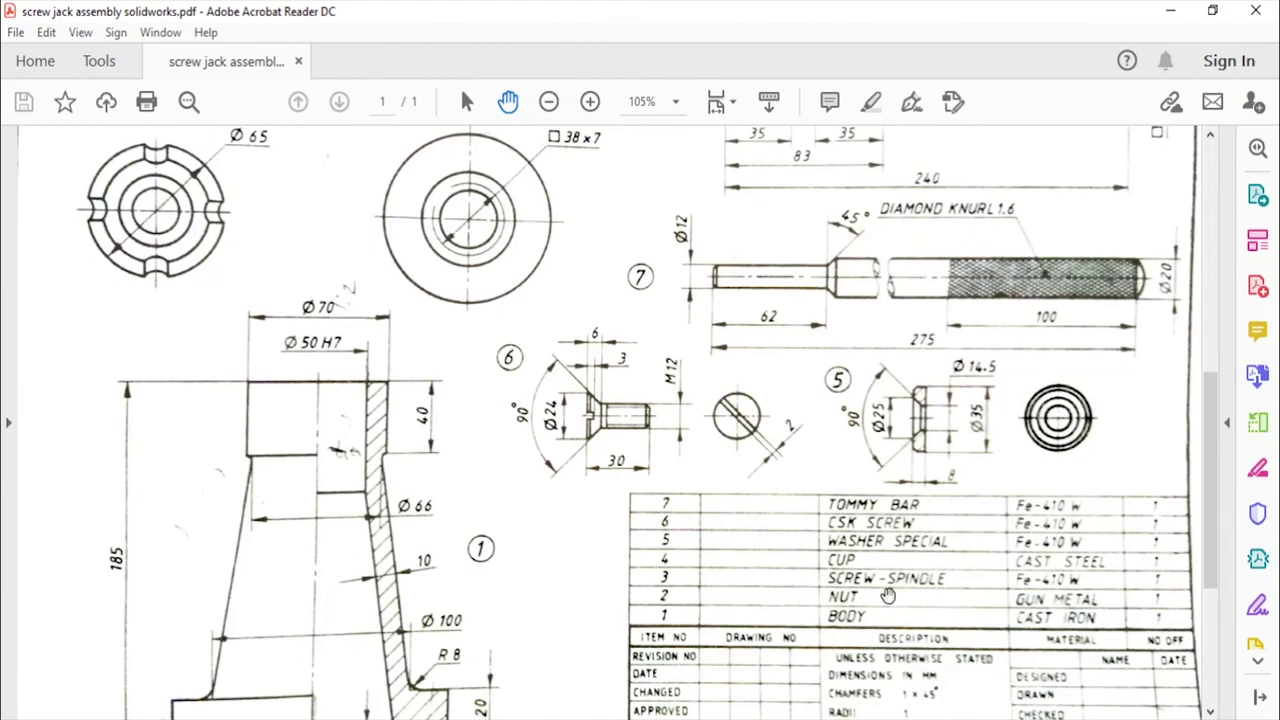
scroll(932, 502, up, 5)
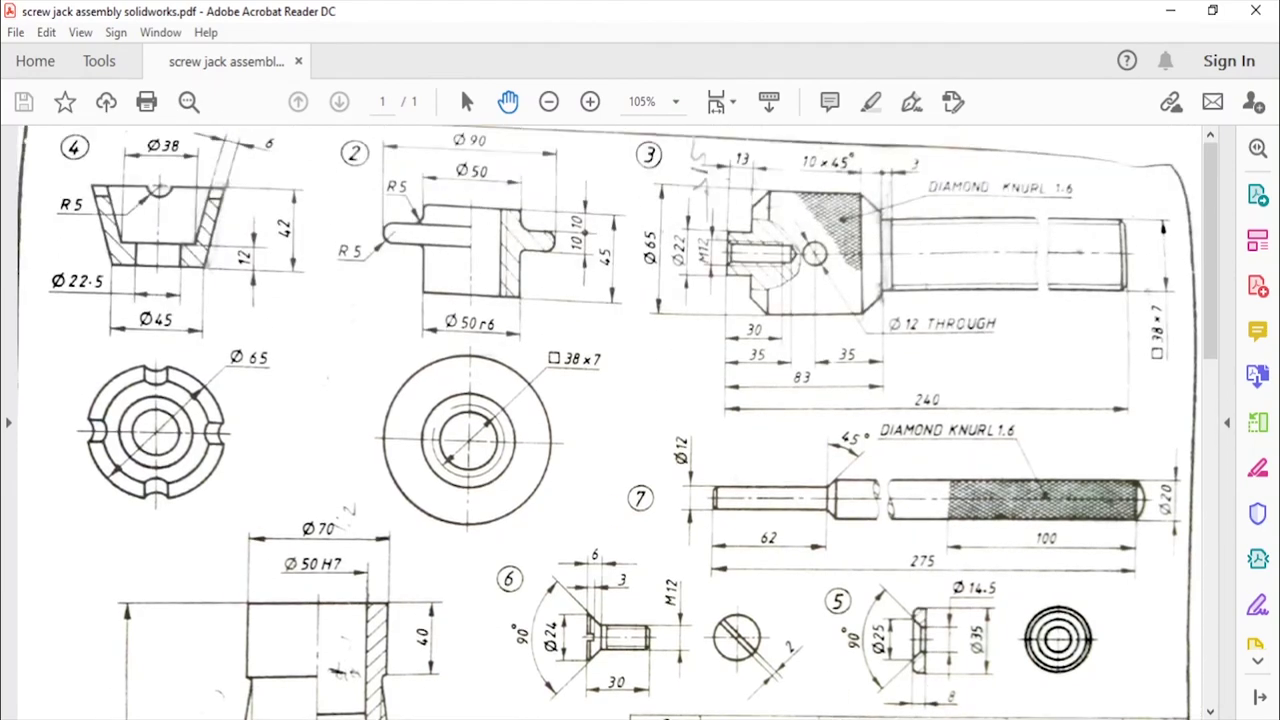
key(alt+Tab)
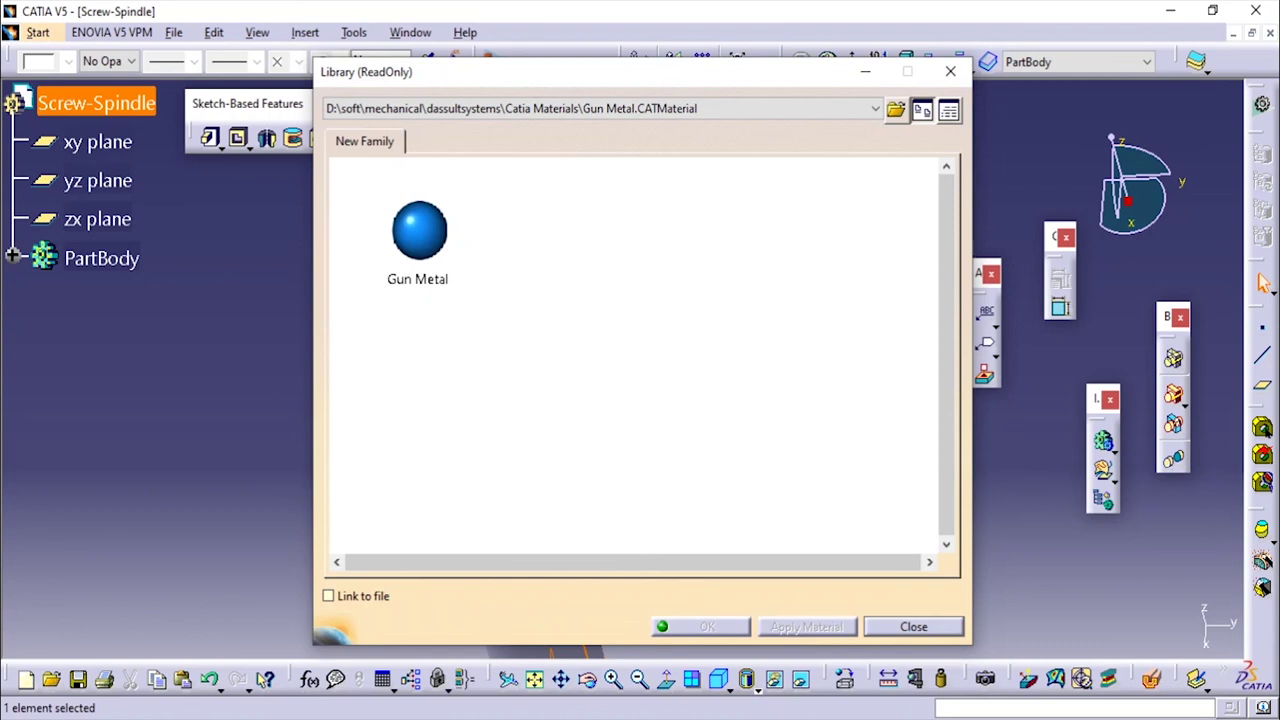
Load the Fe-410 W.CATMaterial library from the Catia Materials folder and apply Fe-410 W to the whole Screw-Spindle part
click(834, 109)
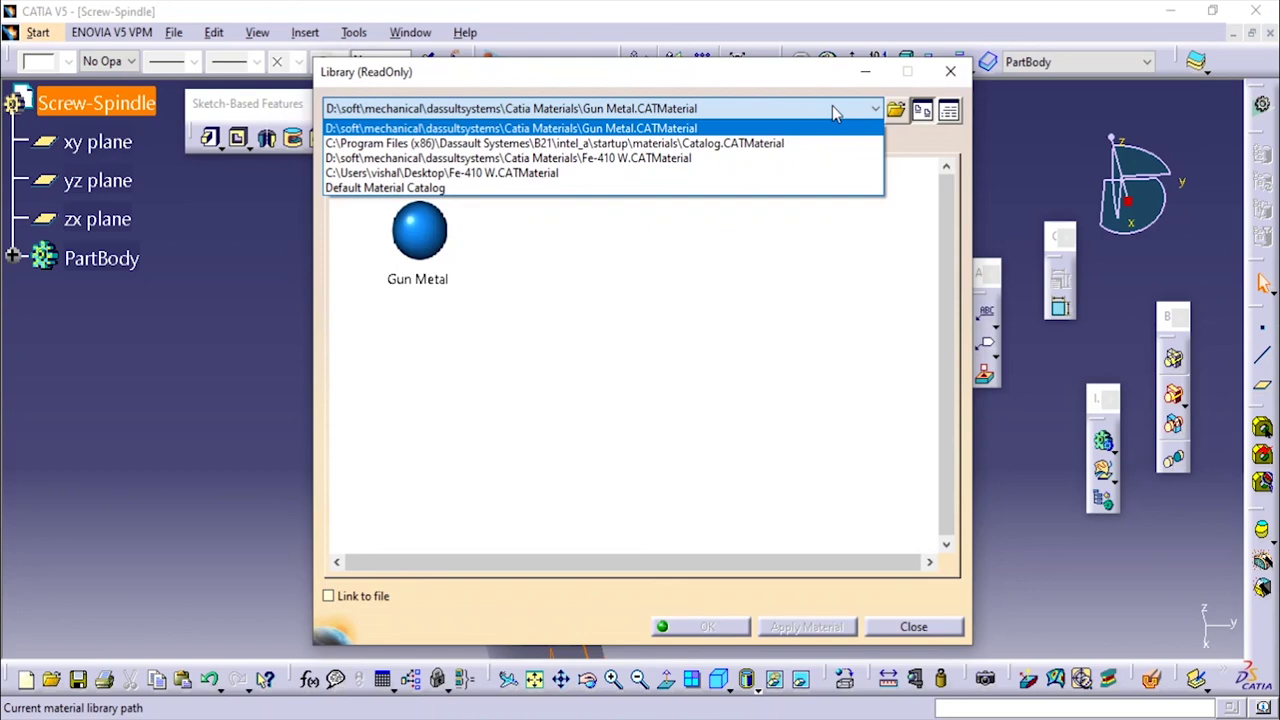
click(765, 158)
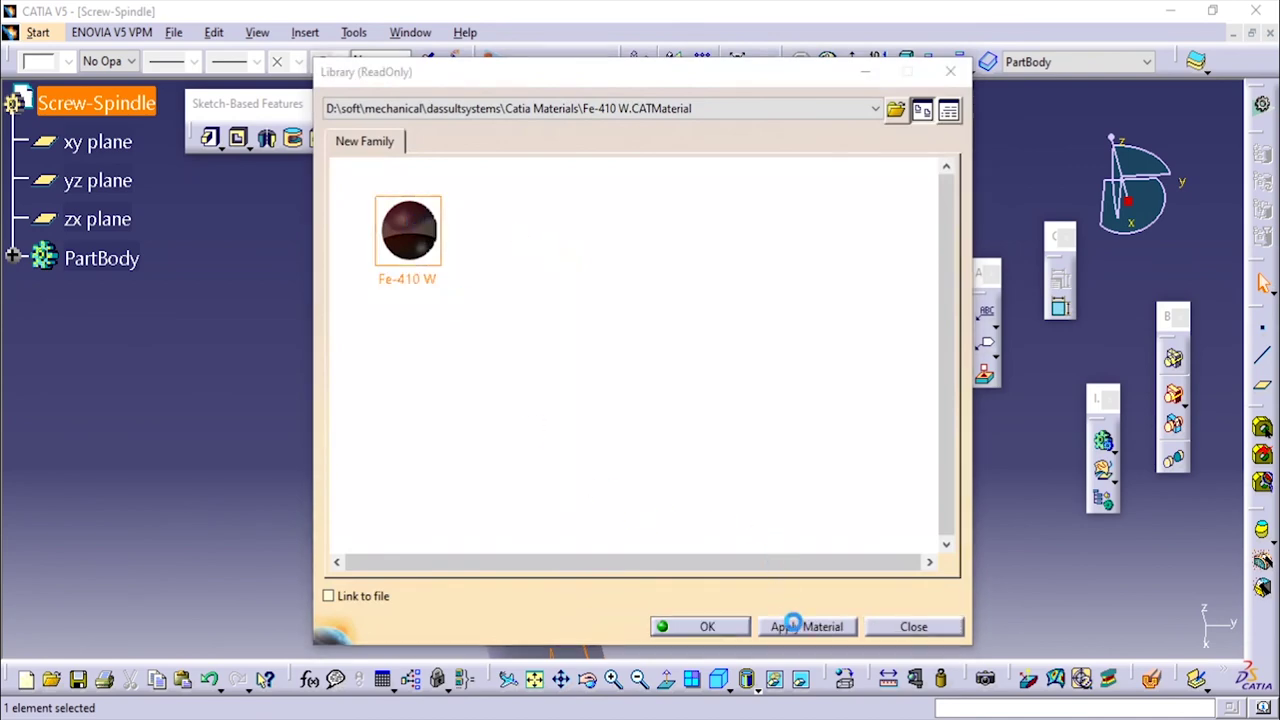
key(alt+Return)
click(1218, 119)
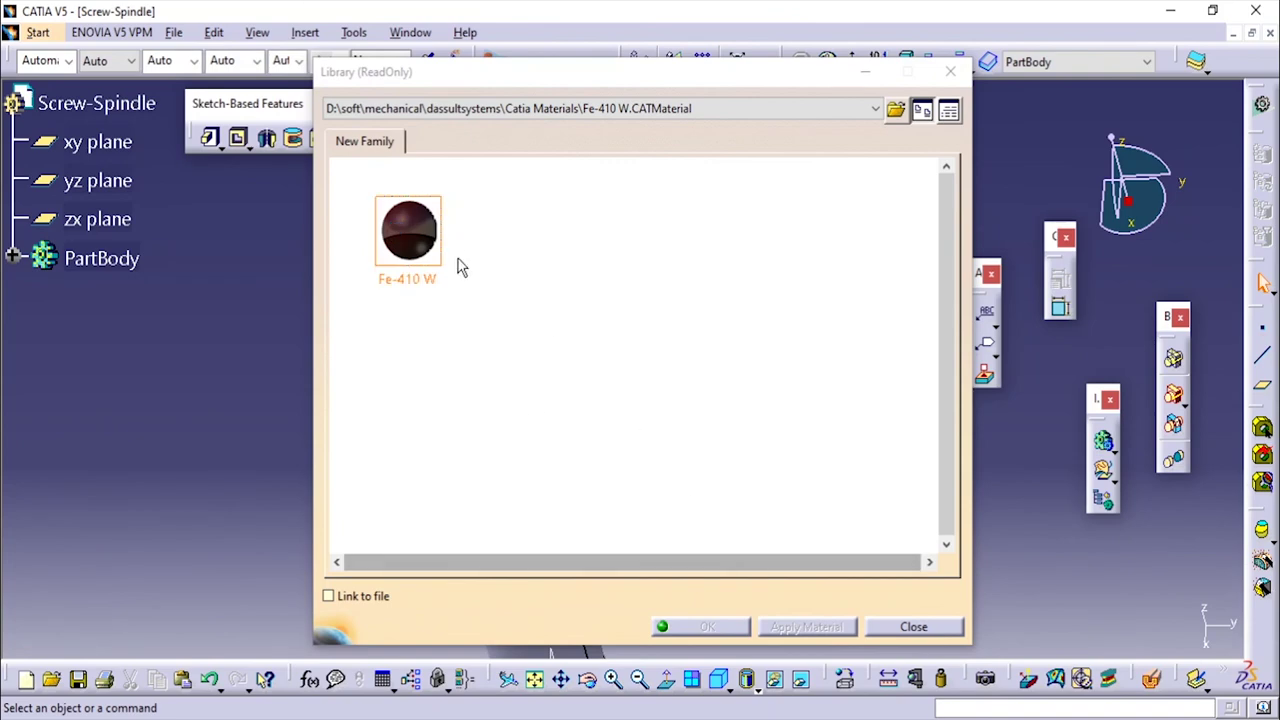
click(421, 218)
click(117, 106)
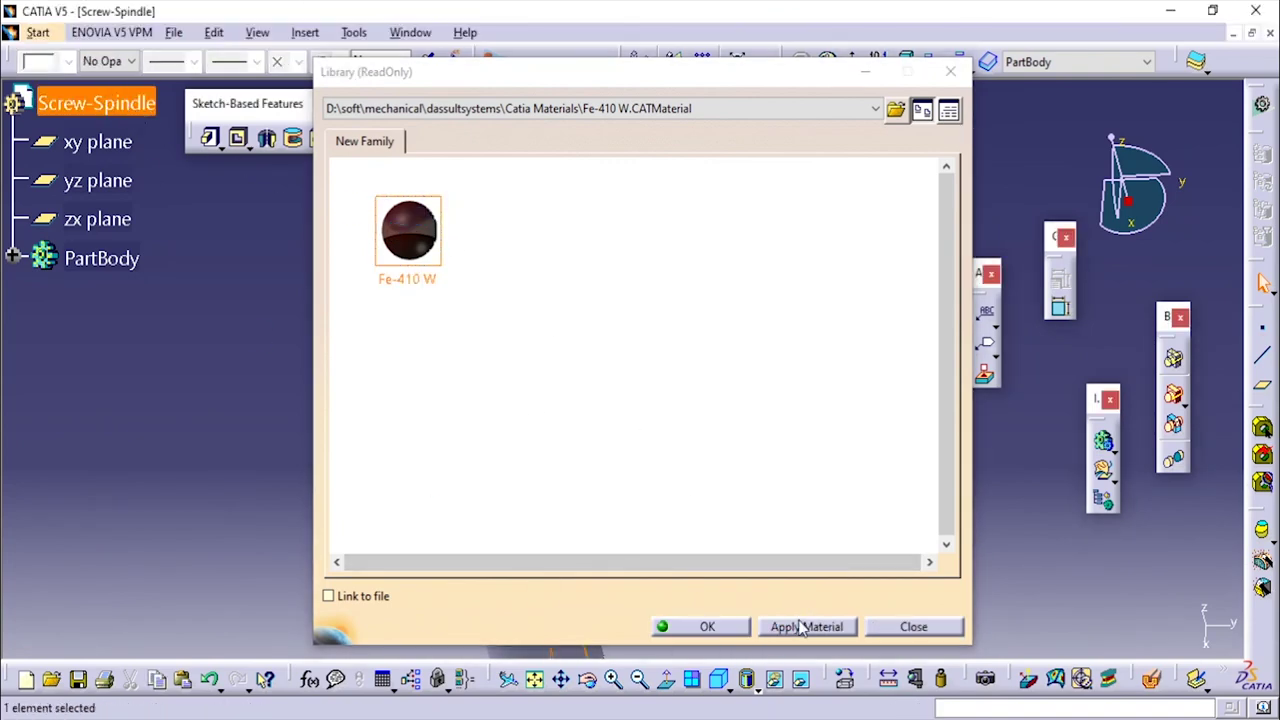
click(806, 626)
click(700, 628)
Set the model display to Shading with Material and orbit around the spindle's head to inspect its appearance
click(749, 684)
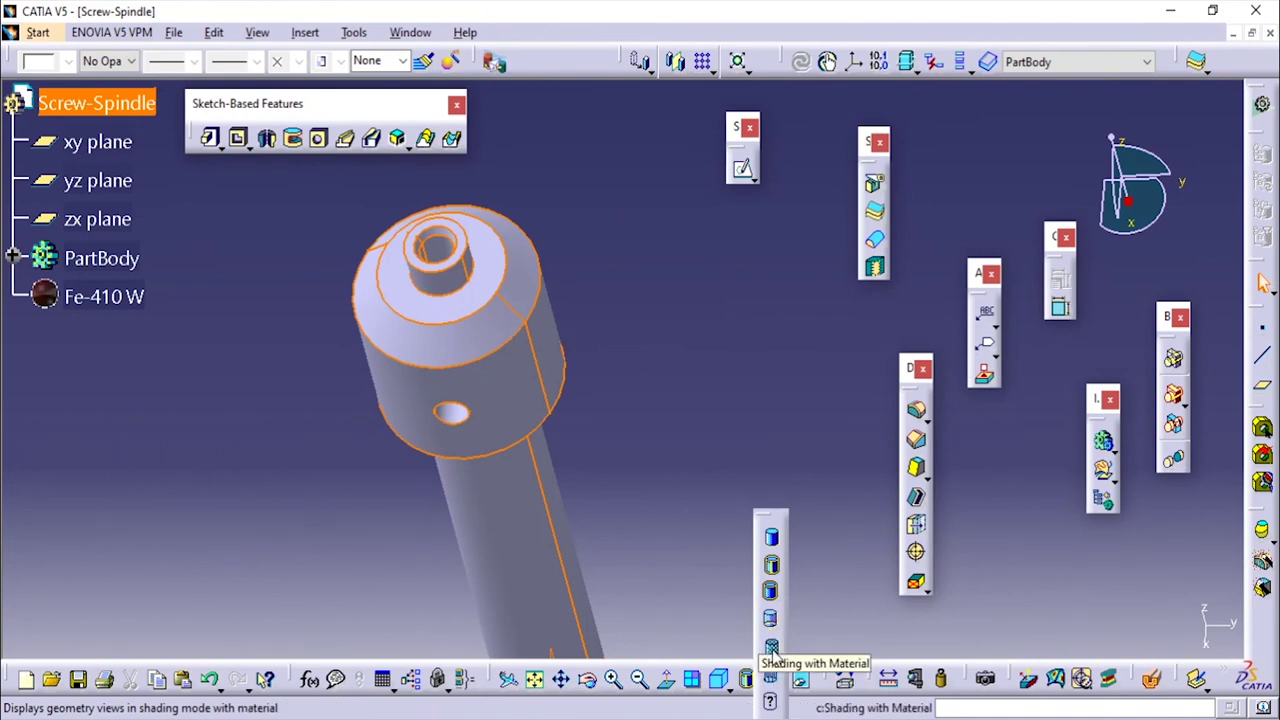
click(778, 652)
click(705, 372)
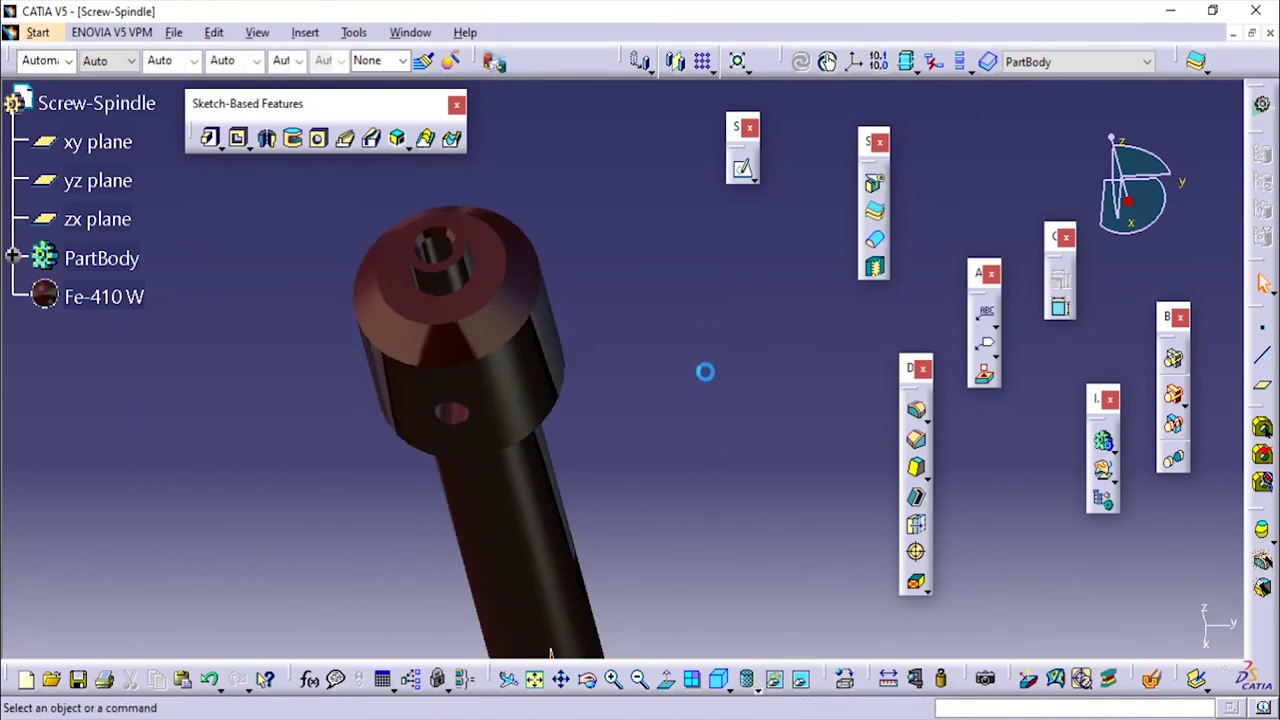
middle_drag(704, 370, 588, 289)
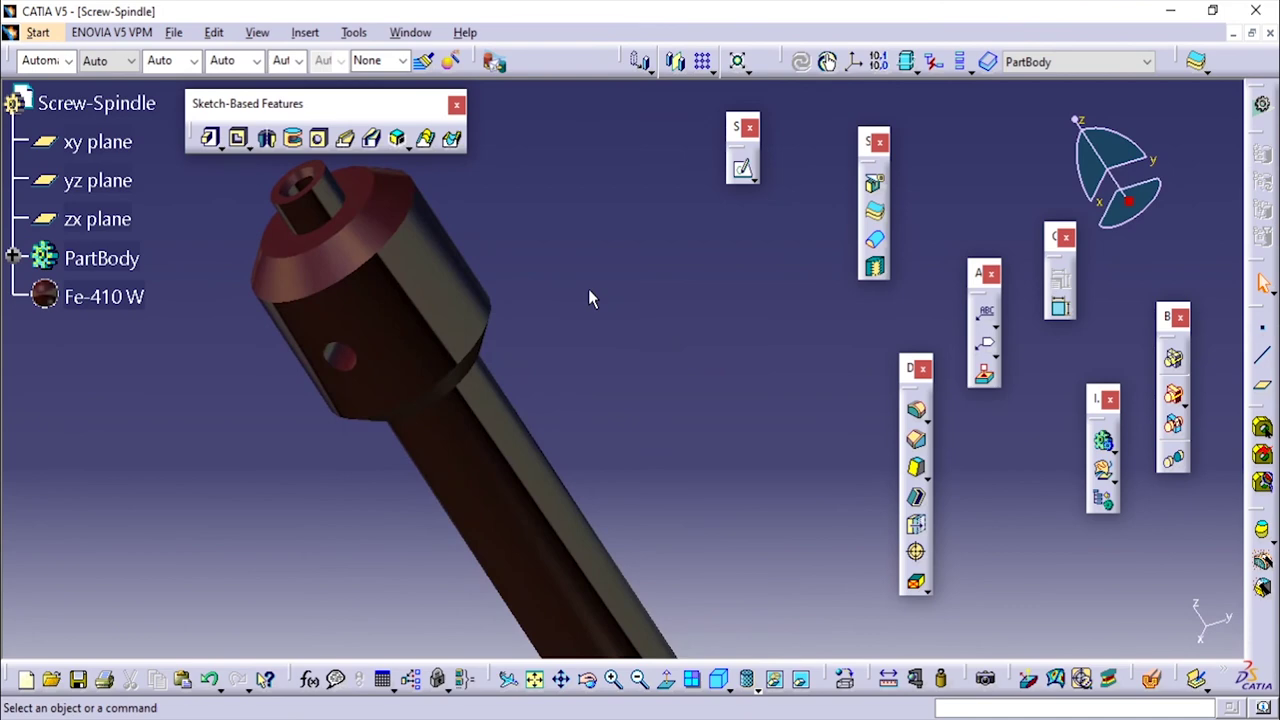